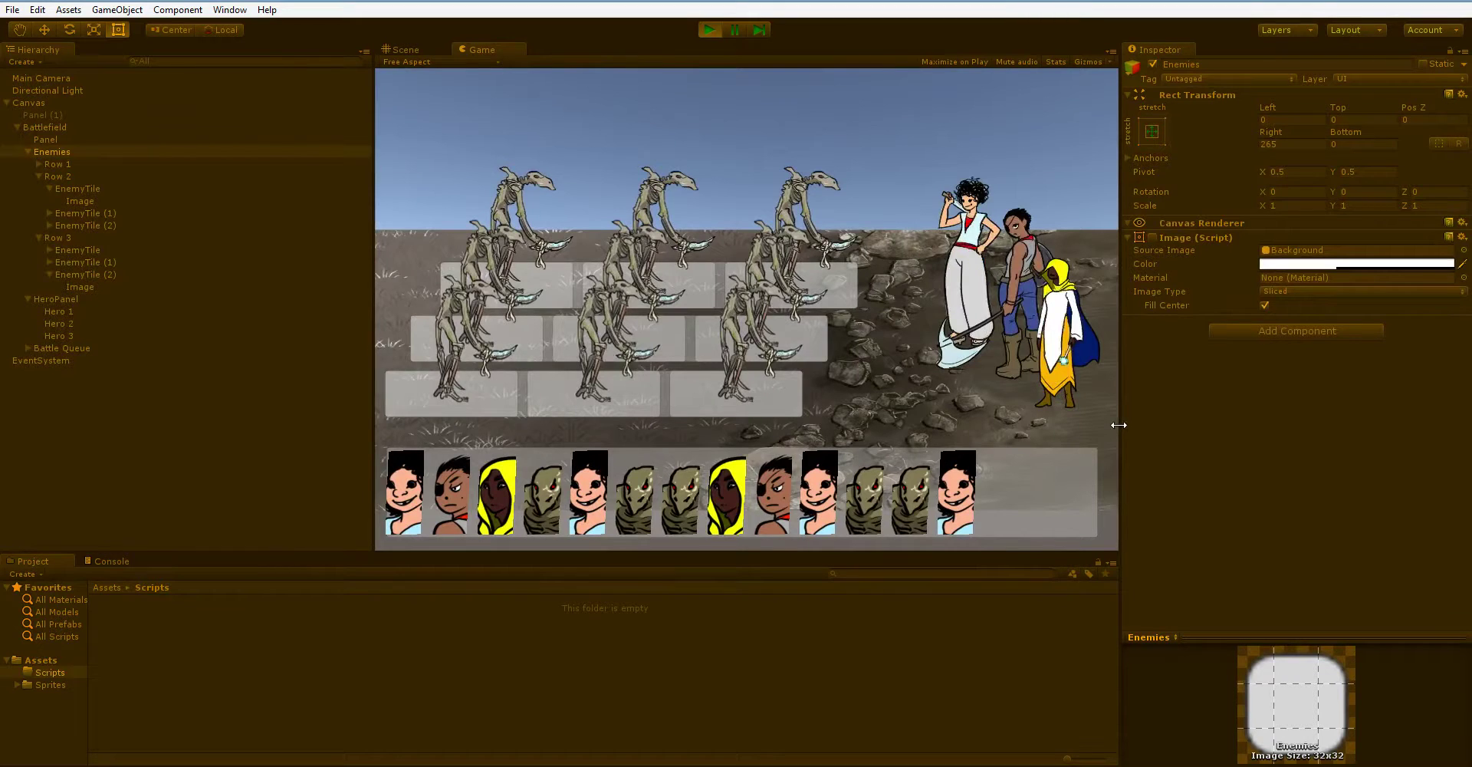
Stop the game preview and create a new C# script named Combatant in the Scripts folder.
click(706, 30)
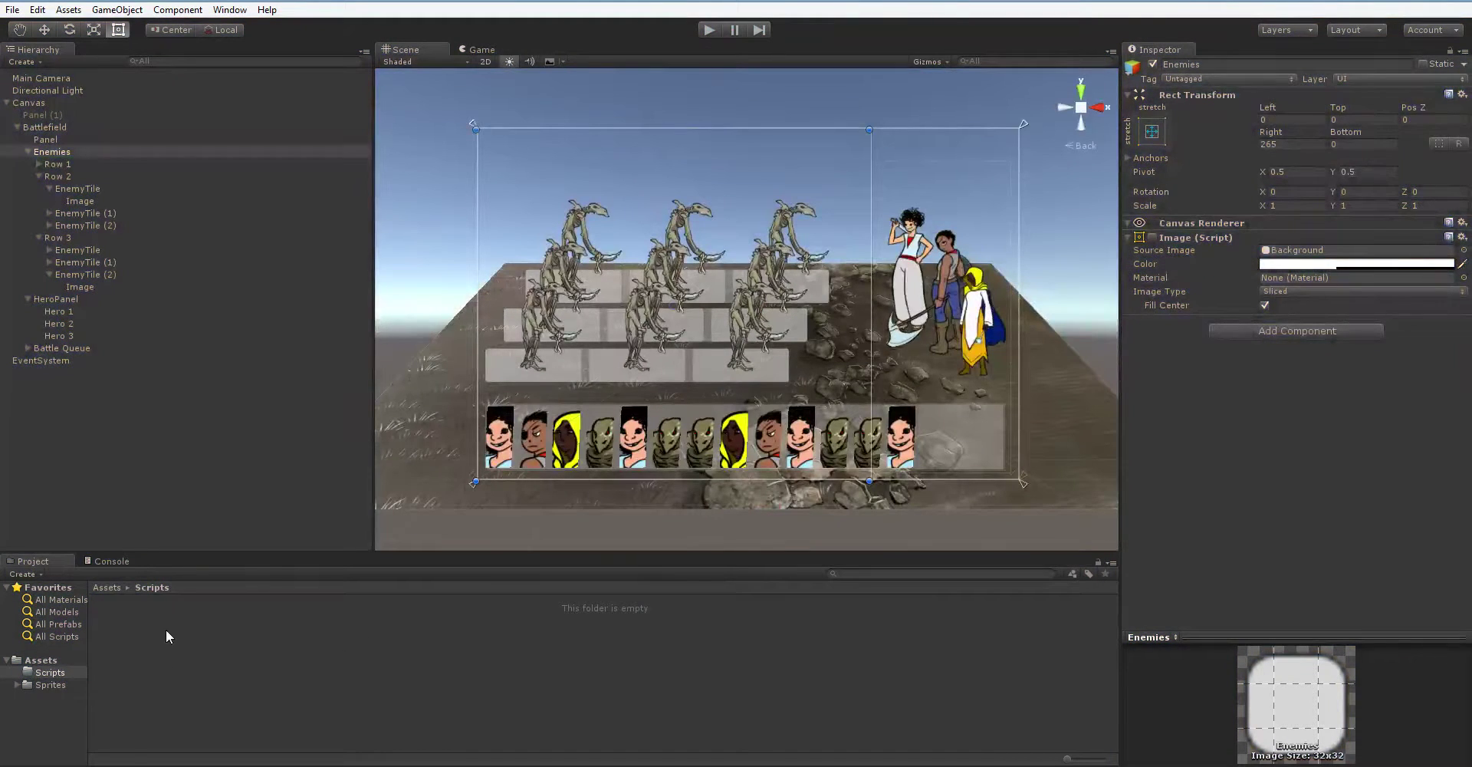
right_click(167, 630)
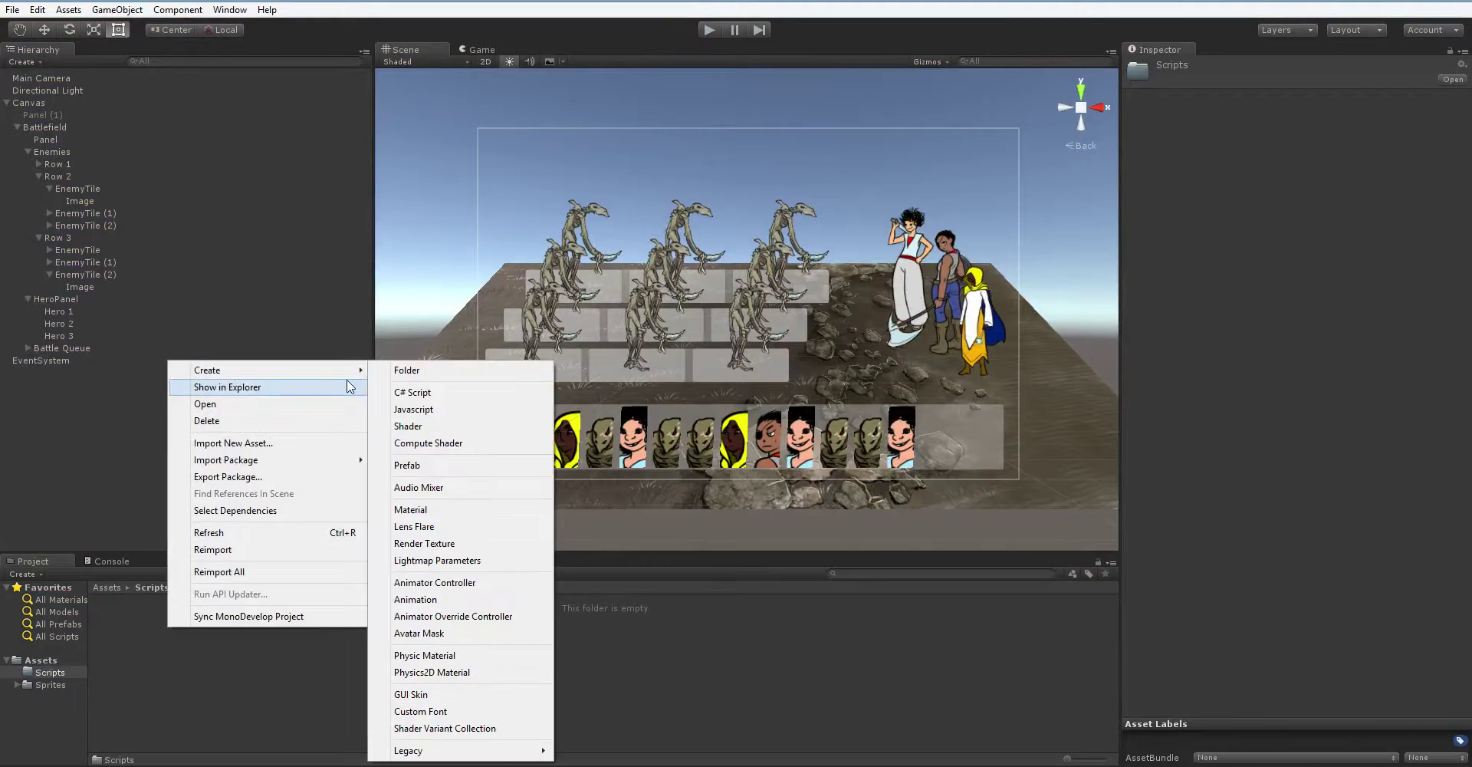
click(413, 392)
text(Combat)
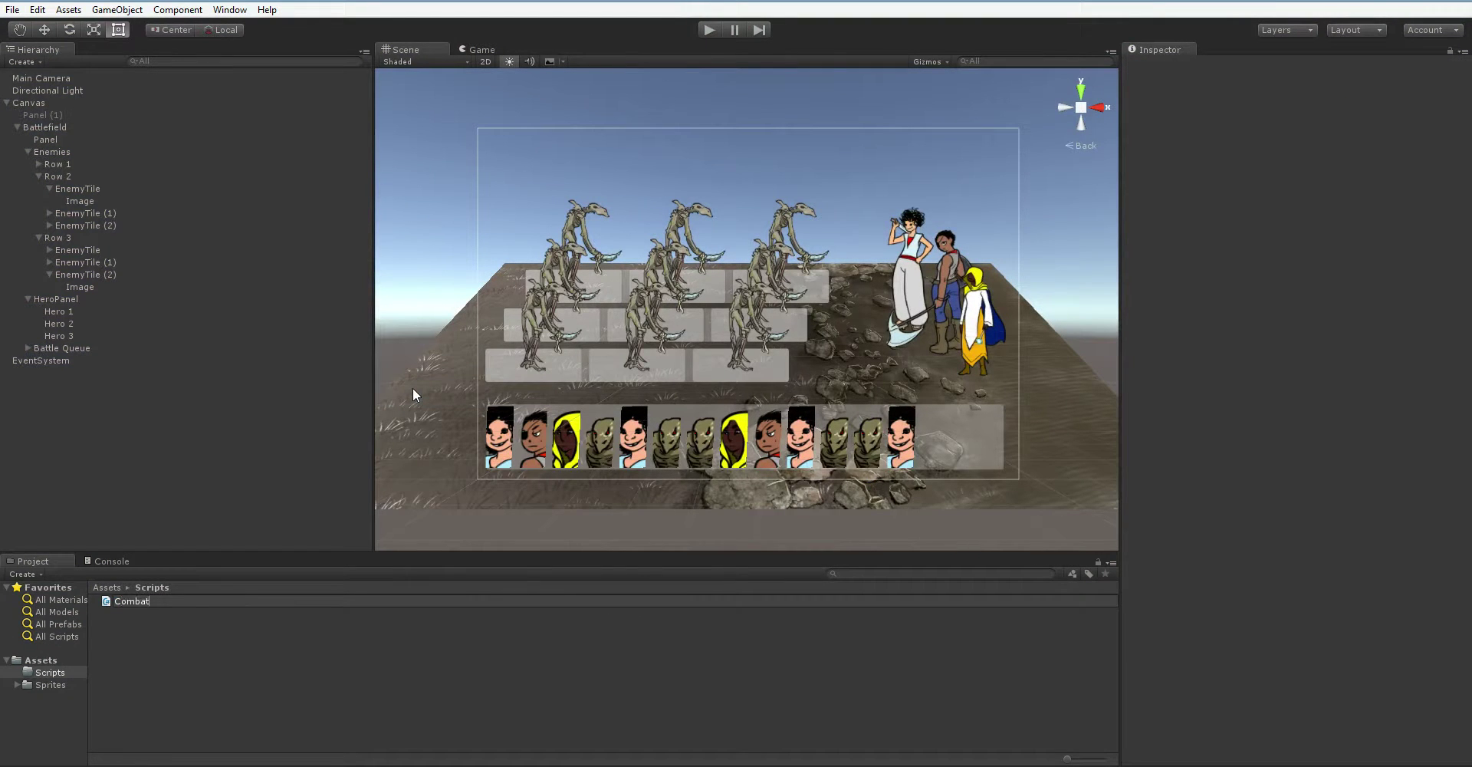
text(ant)
key(Return)
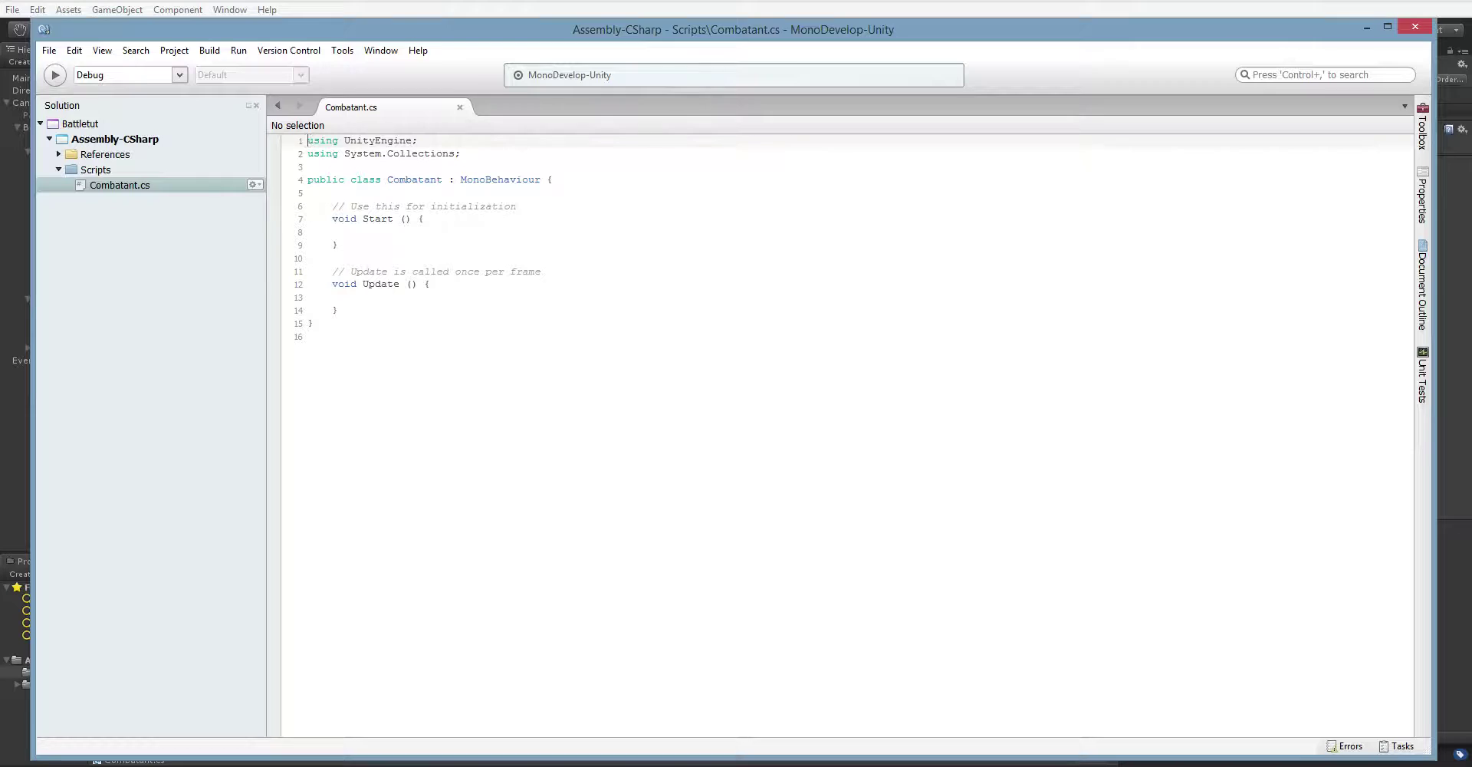
Declare 'public float actionUnitsPerMinute = 100;' inside the Combatant class body.
click(698, 195)
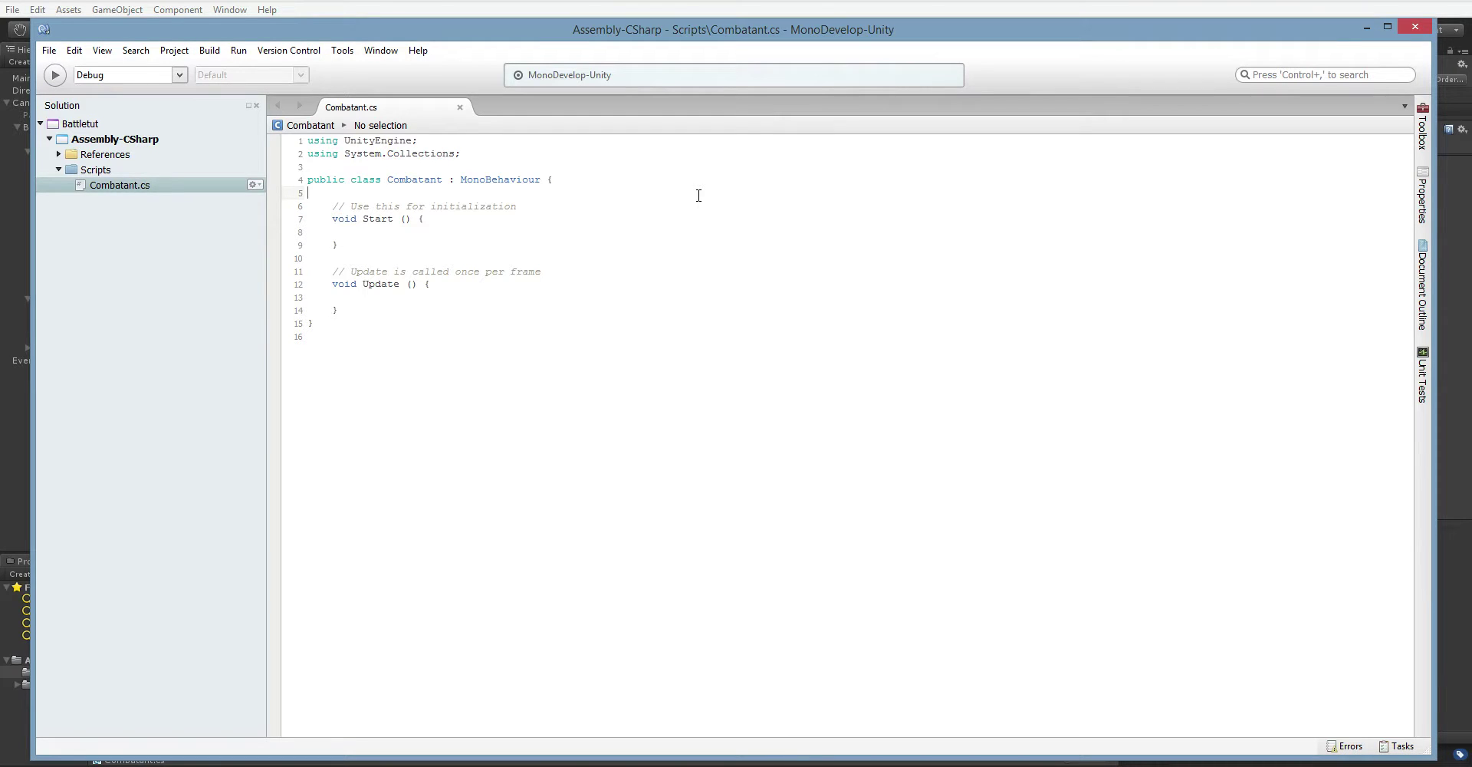
key(Down)
key(Down)
key(Down)
key(Up)
key(Up)
key(Up)
key(Return)
key(Up)
key(Return)
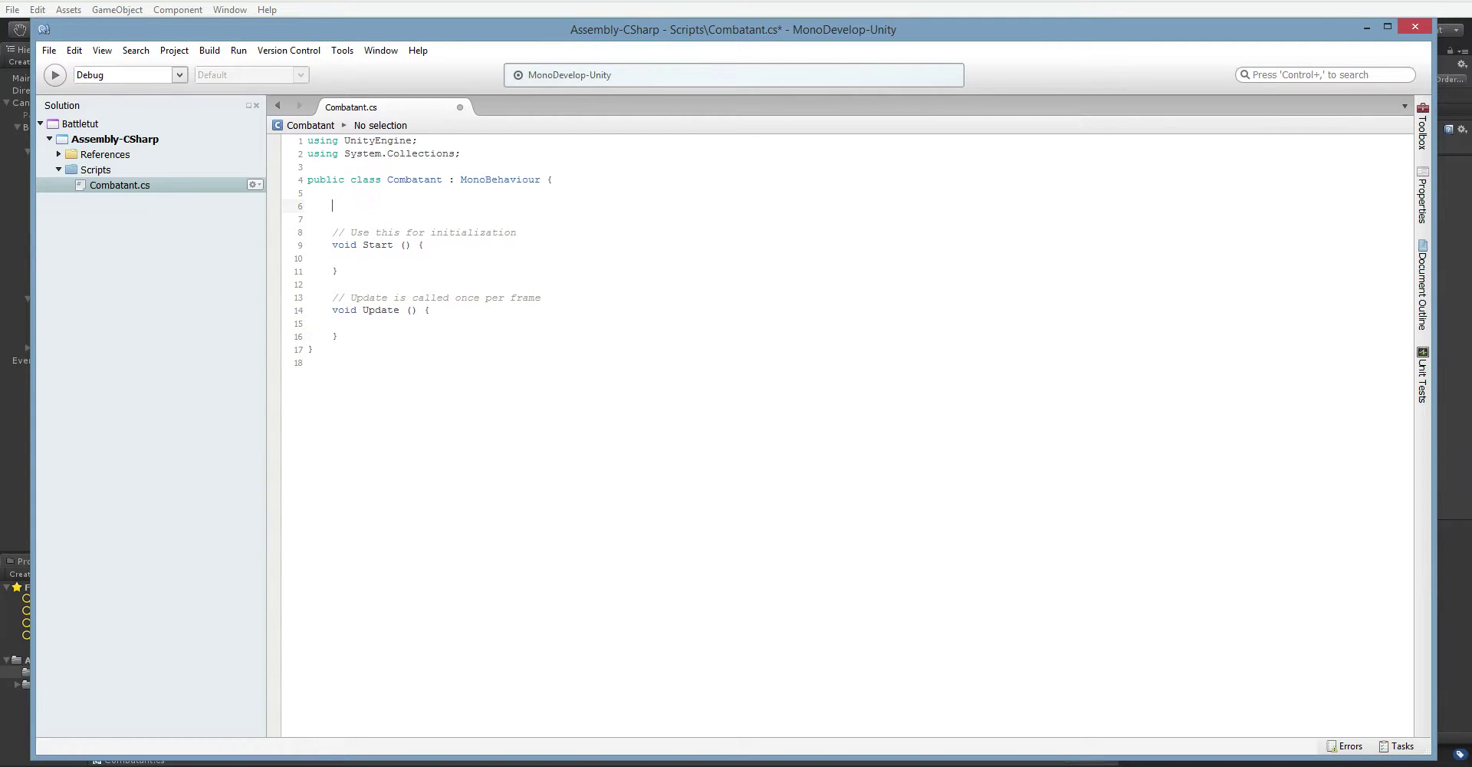
text(public action)
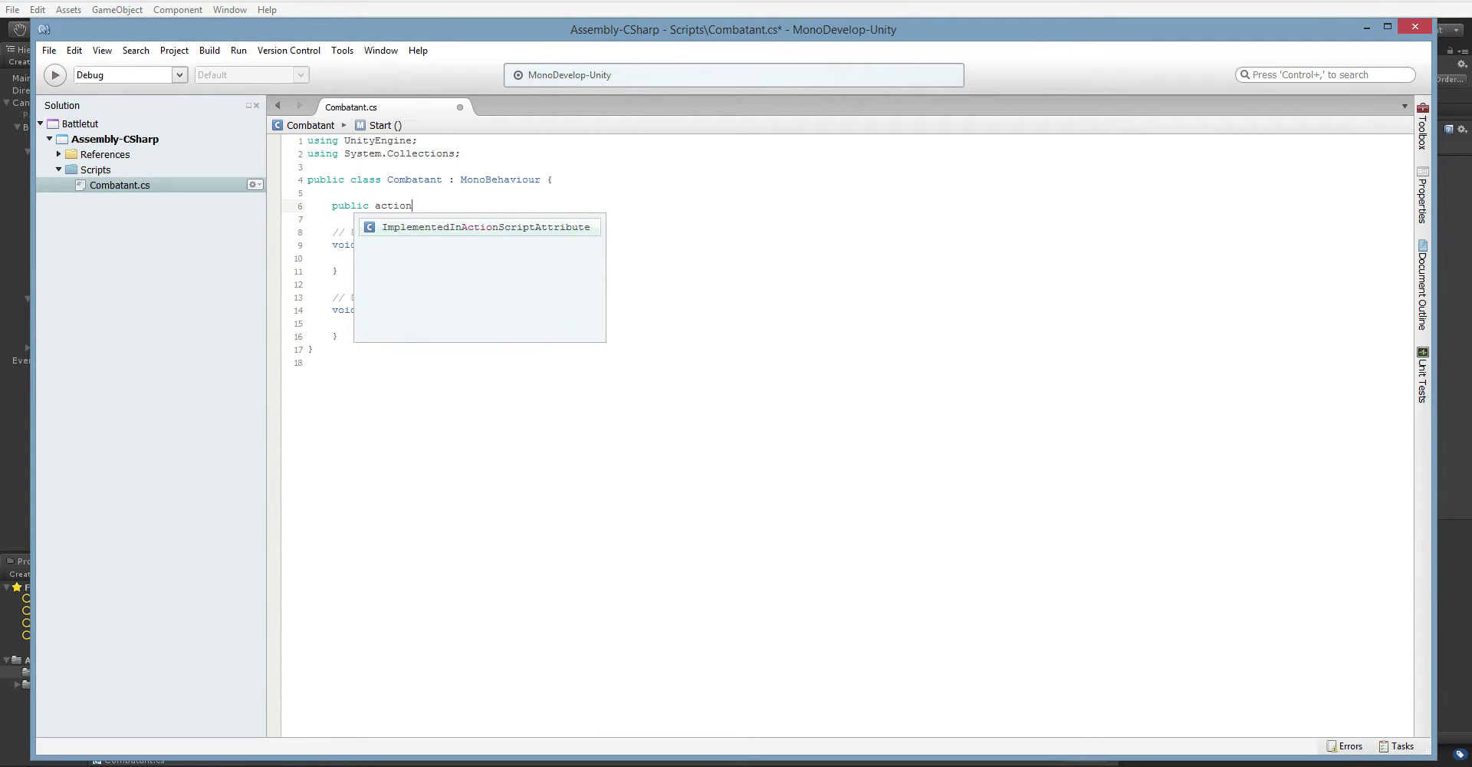
text(UnitsPerMinute = 100;)
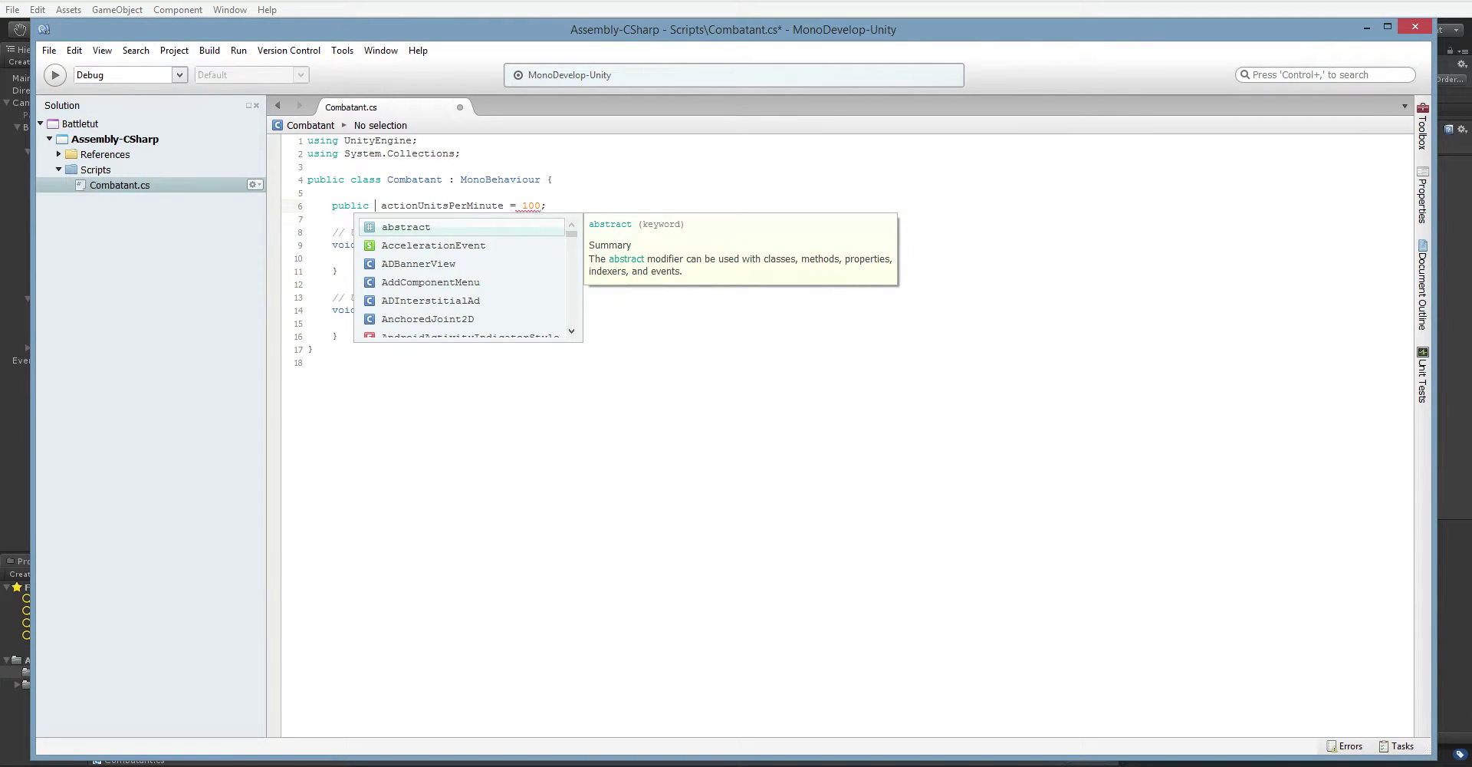
text(float)
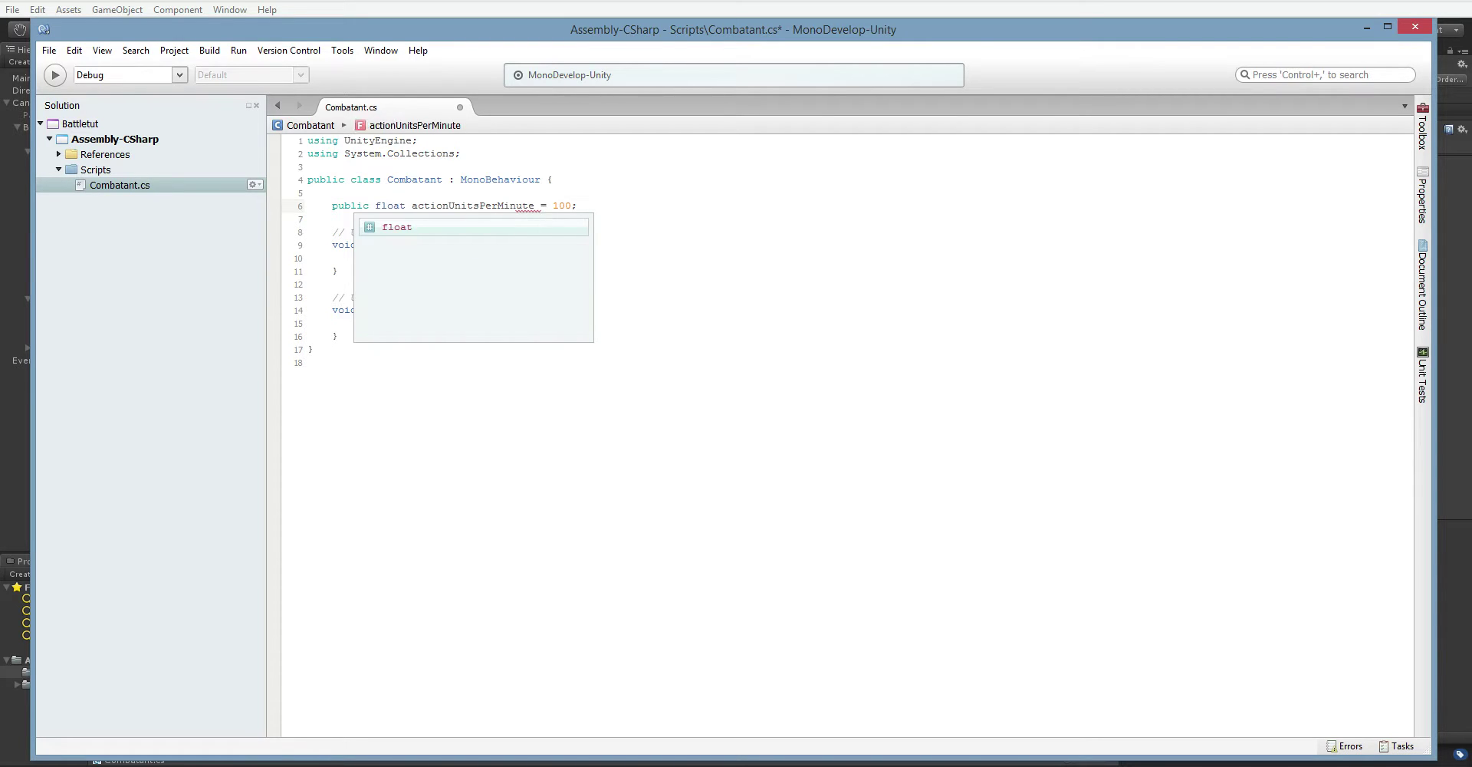
click(828, 227)
key(ctrl+s)
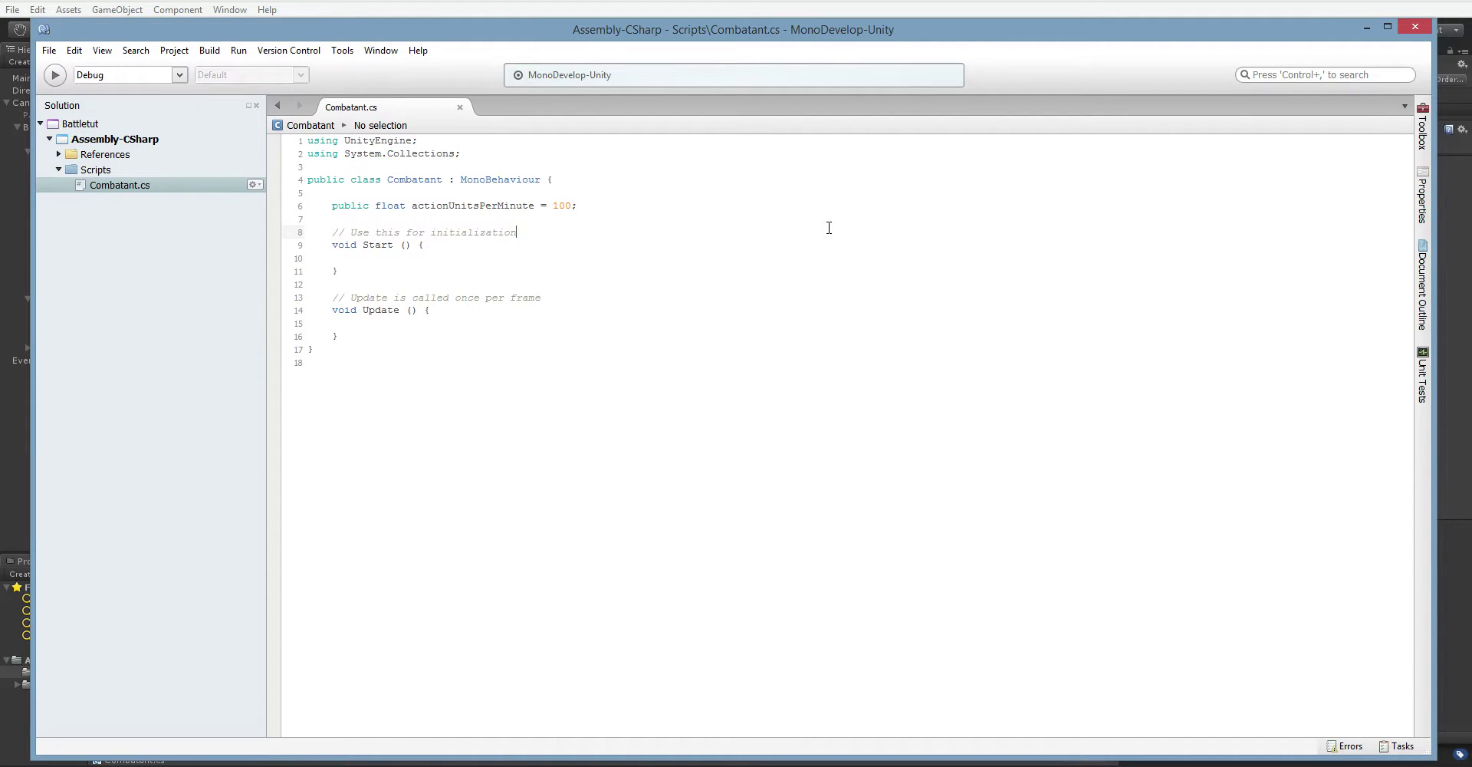
key(Up)
key(Up)
click(578, 206)
Duplicate the first using line and change it to 'using UnityEngine.UI;'.
key(ctrl+Home)
key(shift+End)
key(ctrl+c)
key(End)
key(Return)
key(ctrl+v)
key(Left)
text(.UI)
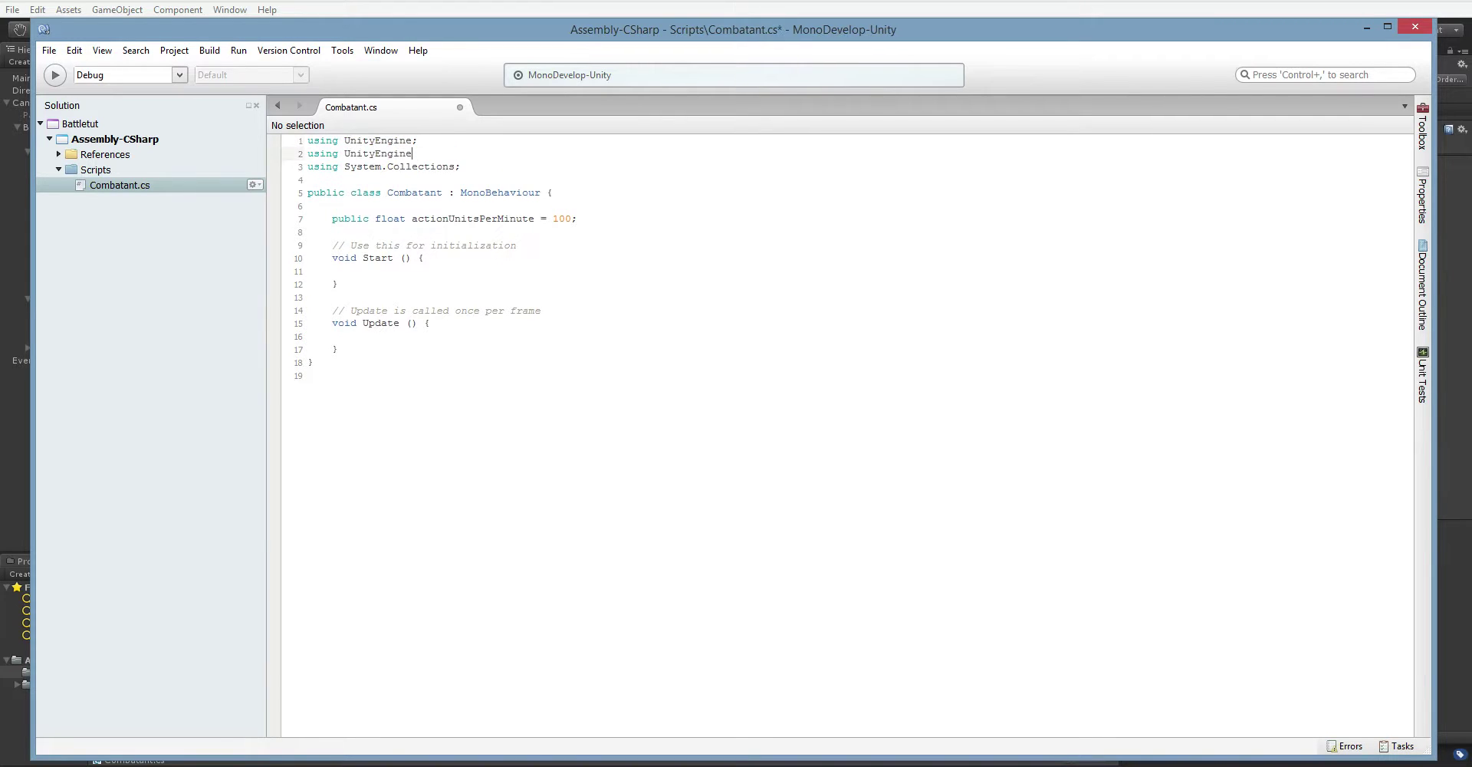
Add a 'public Image battleSprite;' field below the float field.
click(441, 193)
key(Down)
key(Down)
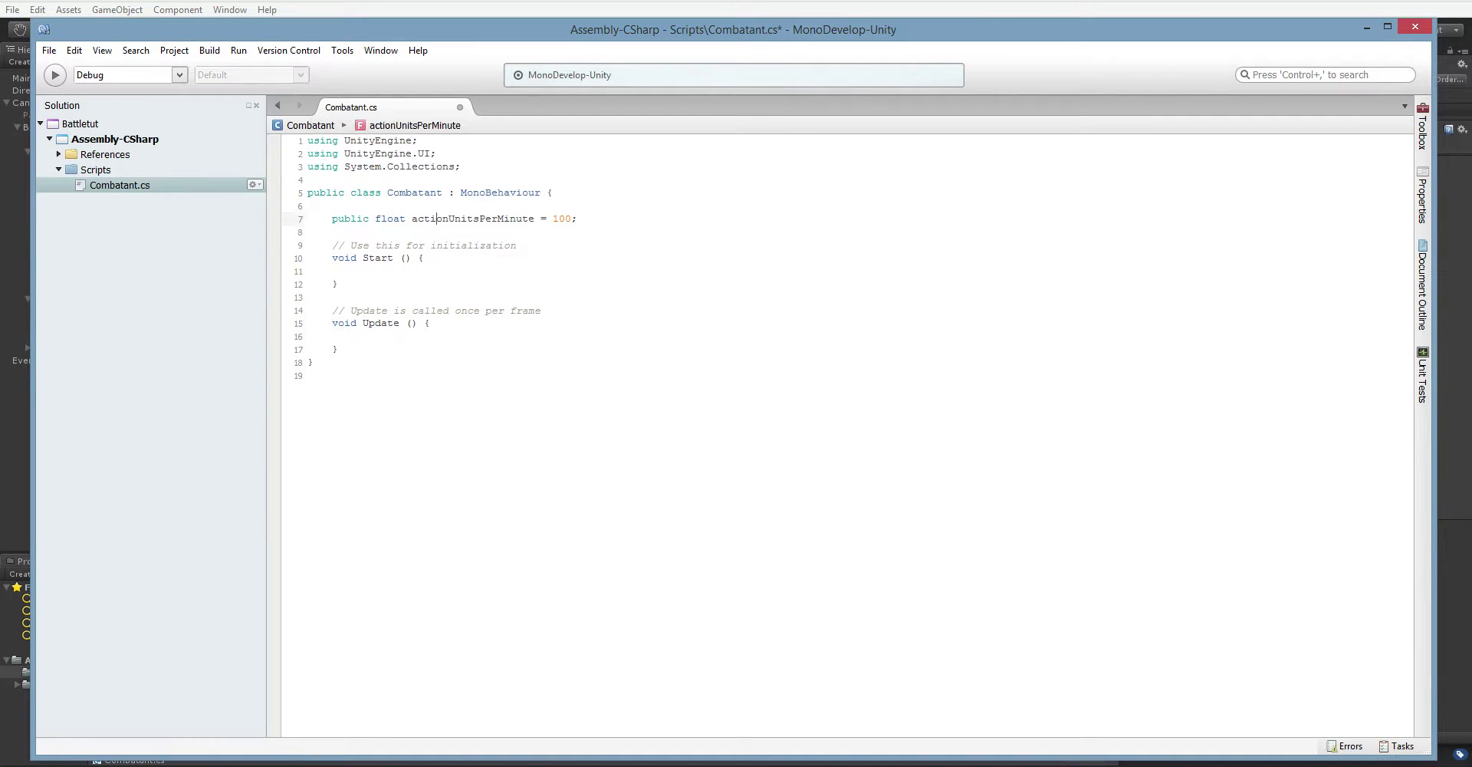
key(End)
key(Return)
key(Return)
text(public)
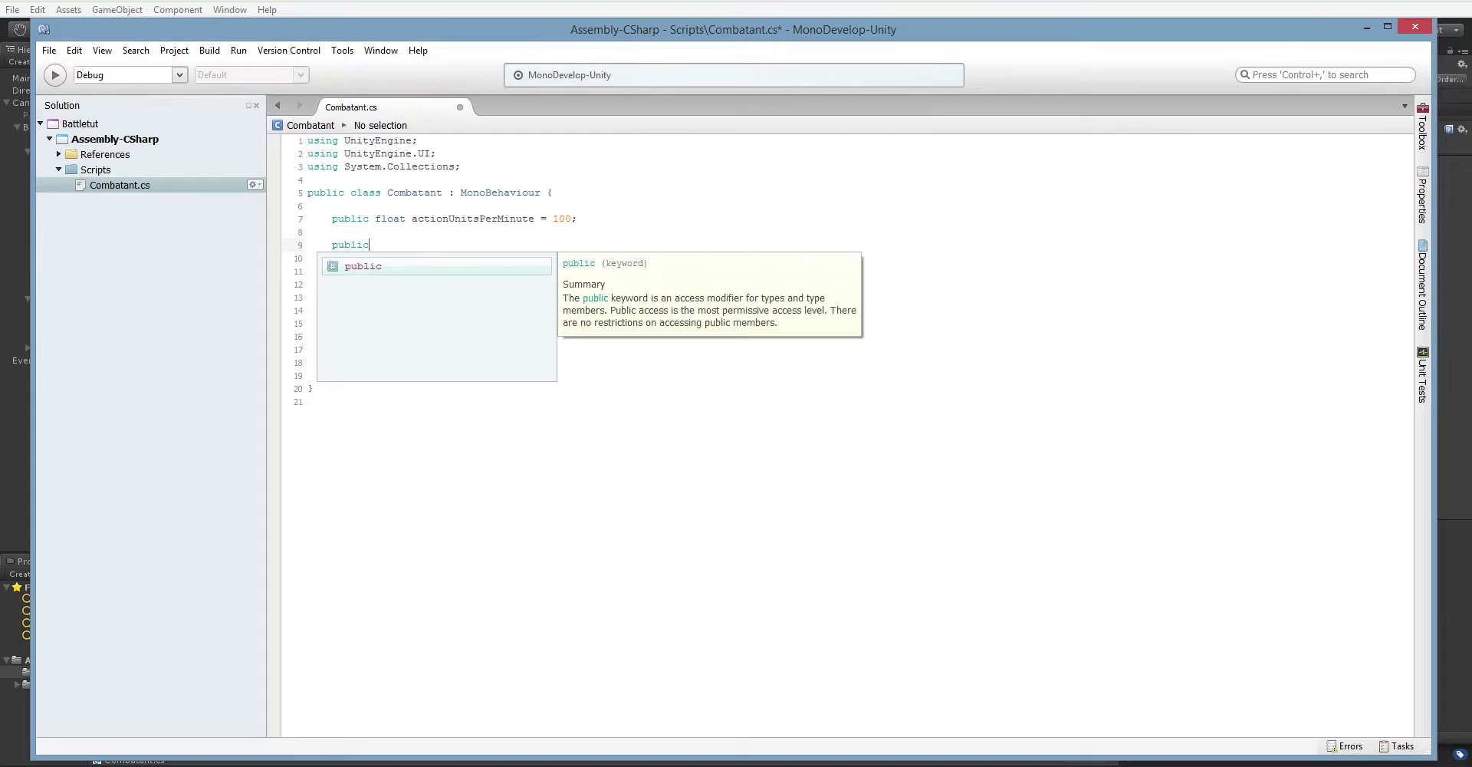
text( Image)
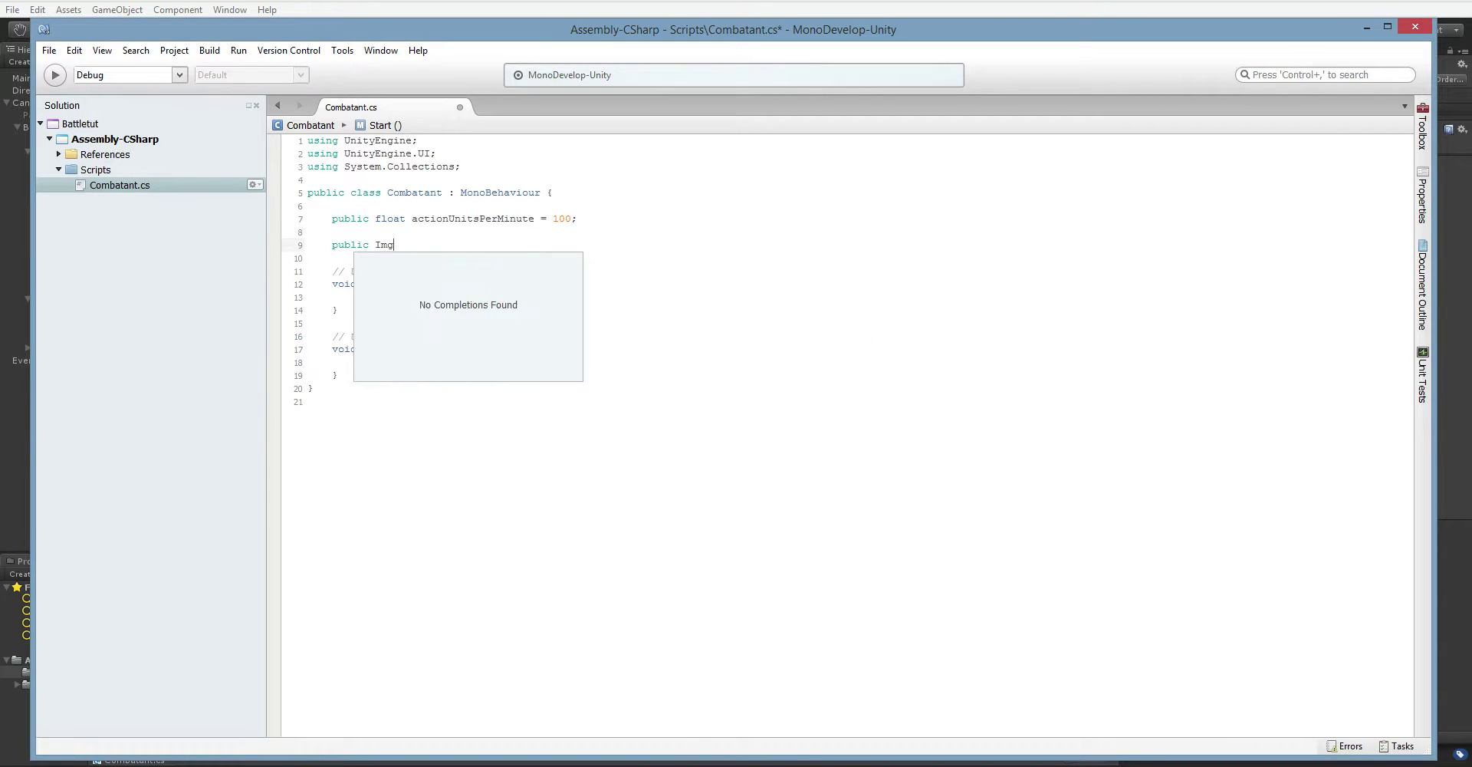
text( s)
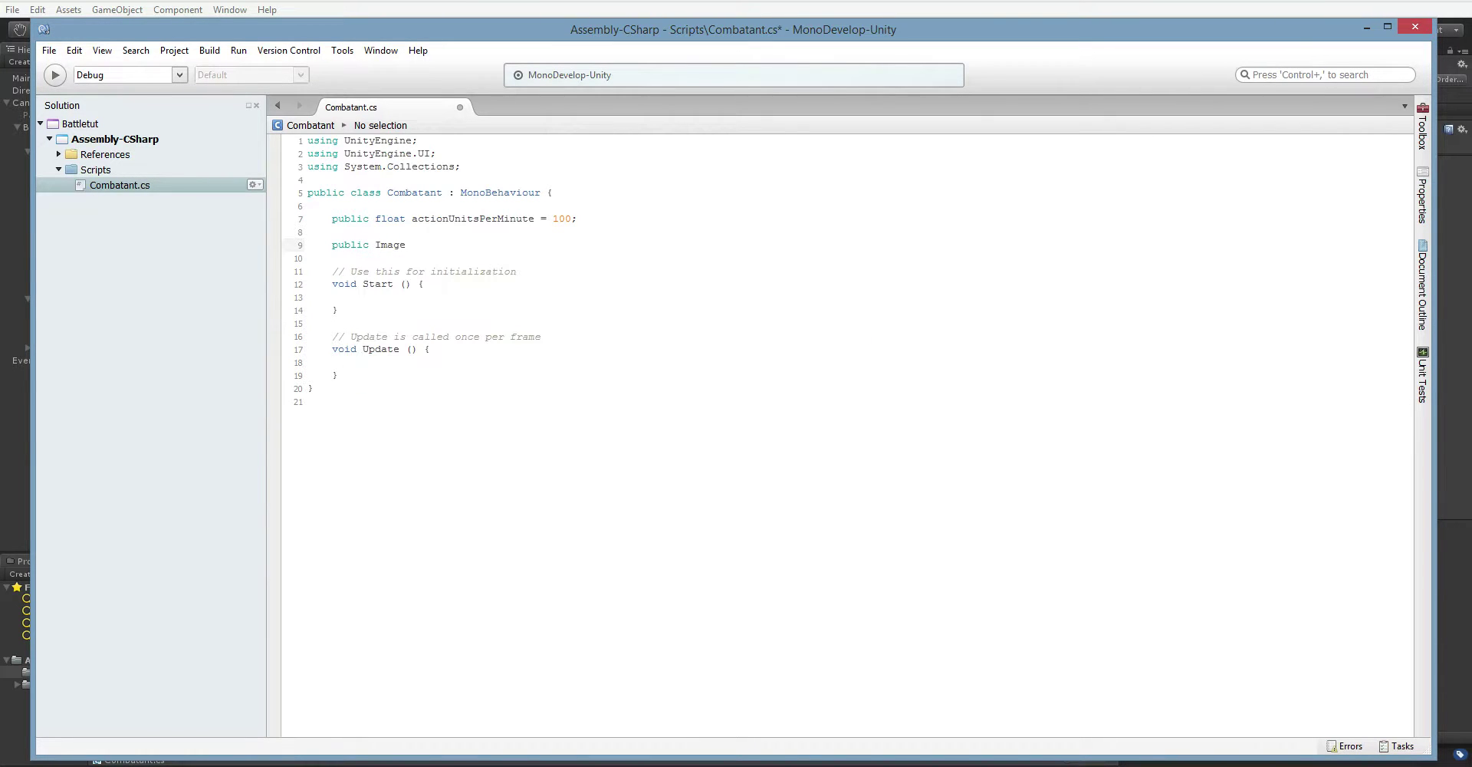
key(BackSpace)
text(battleSprite =)
key(BackSpace)
key(BackSpace)
key(BackSpace)
text(;)
key(Return)
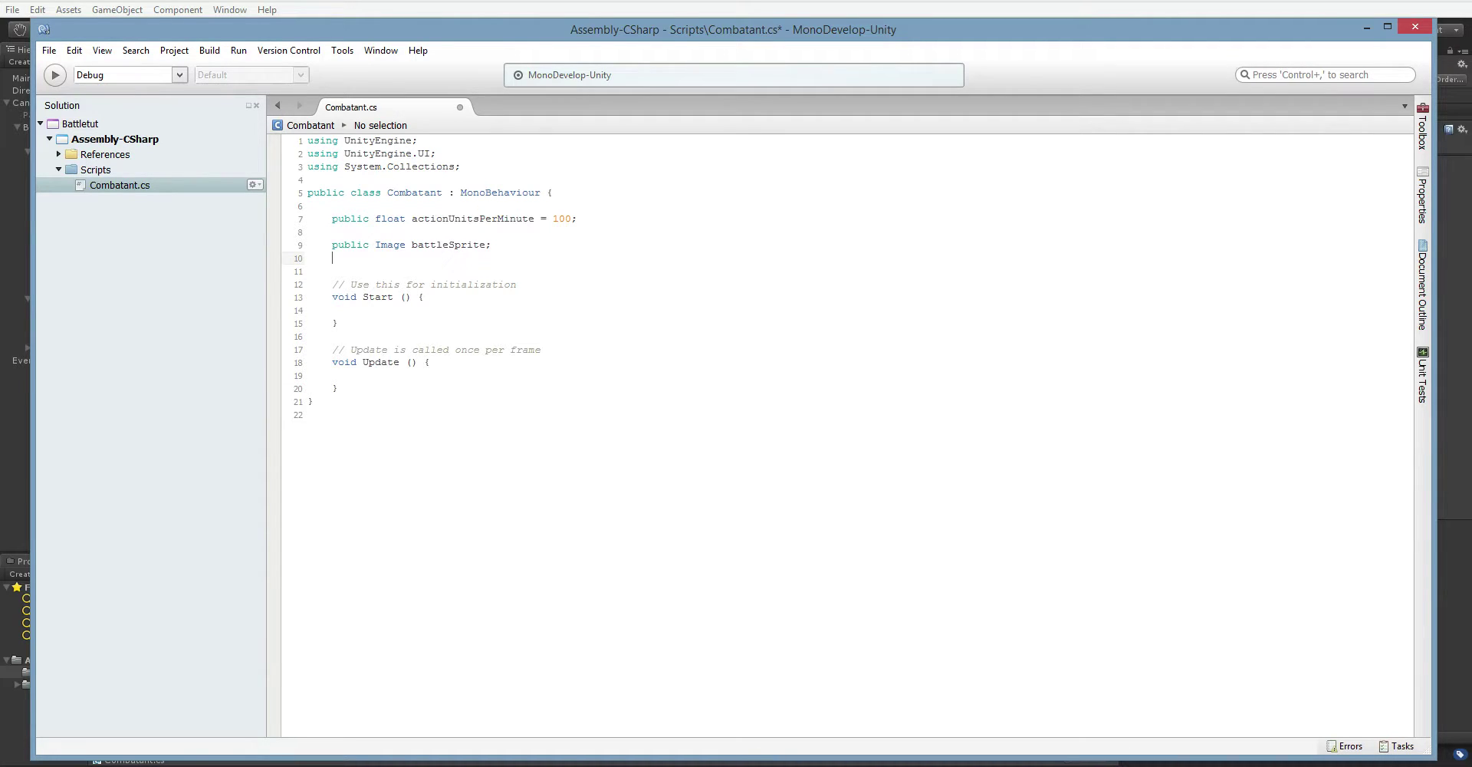
Add a 'public QueueVisual queueVisual;' field and save the script.
text(public )
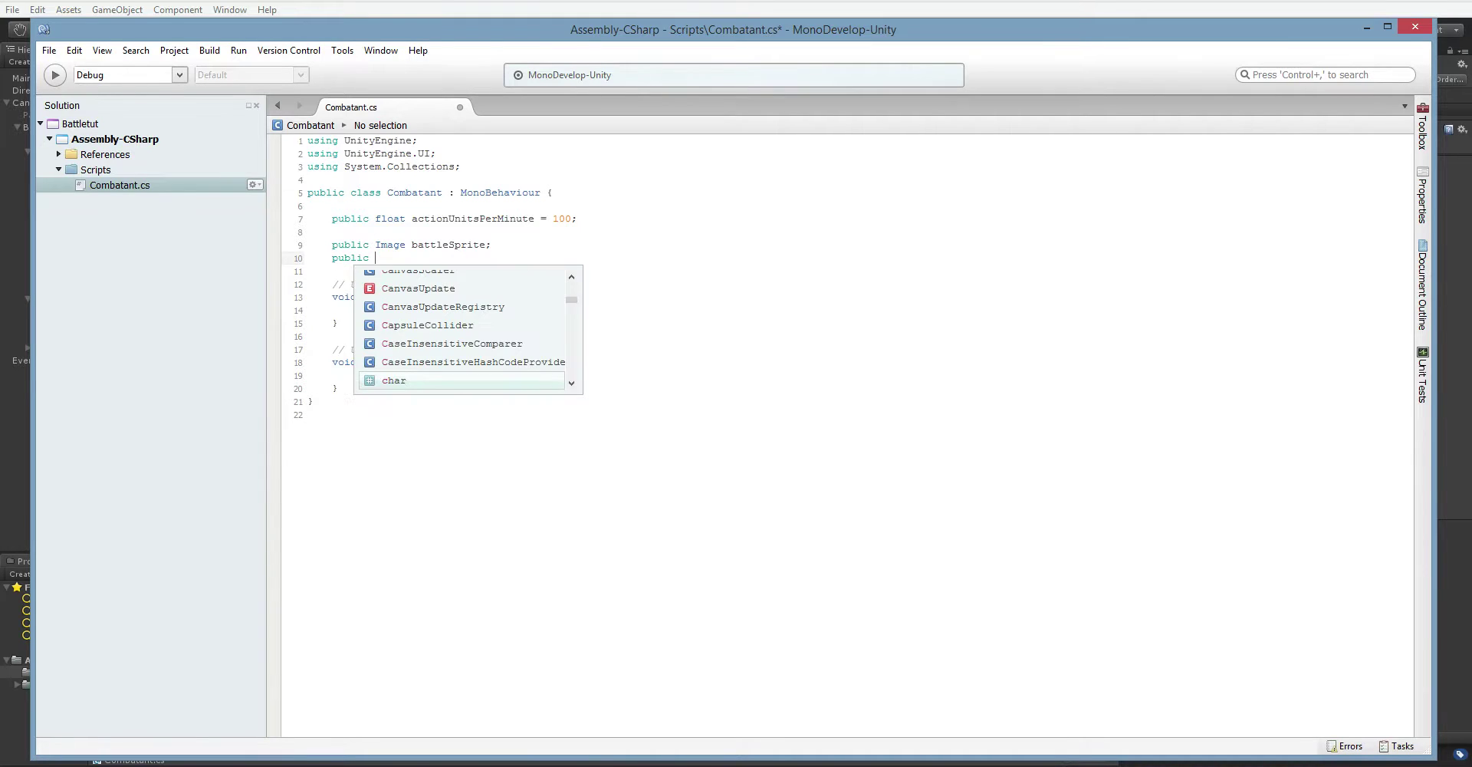
text(Qe)
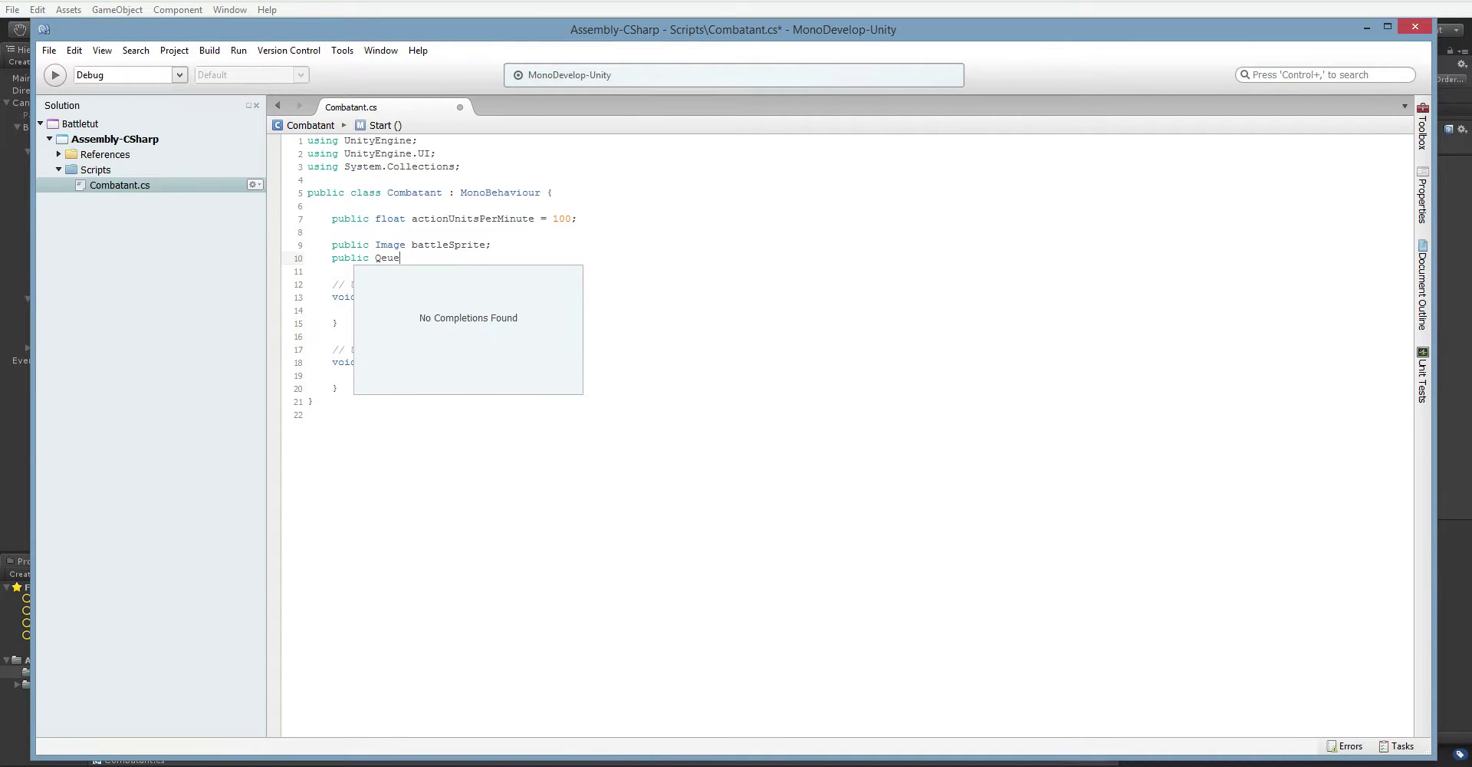
key(BackSpace)
text(ueueVisual)
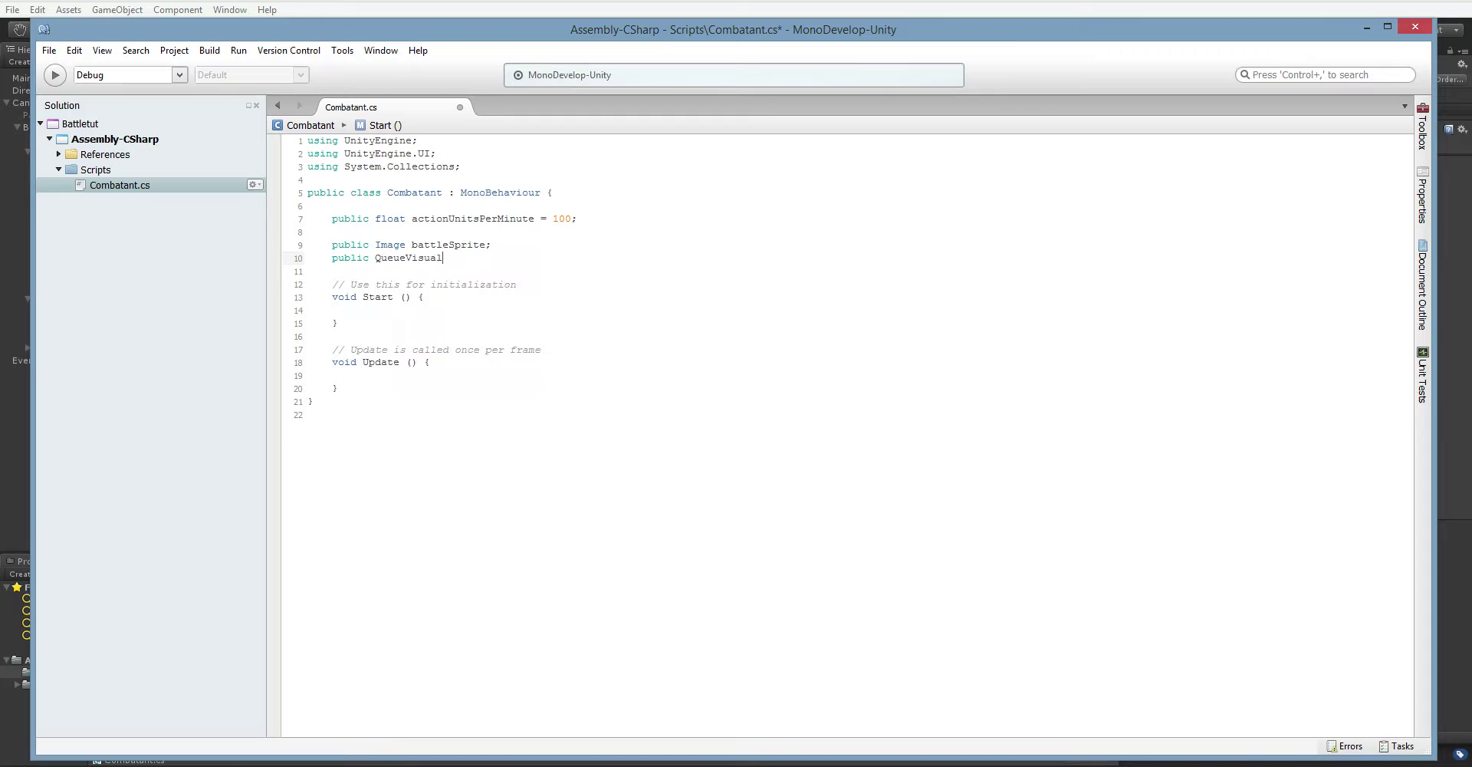
text( queueVisual;)
key(ctrl+s)
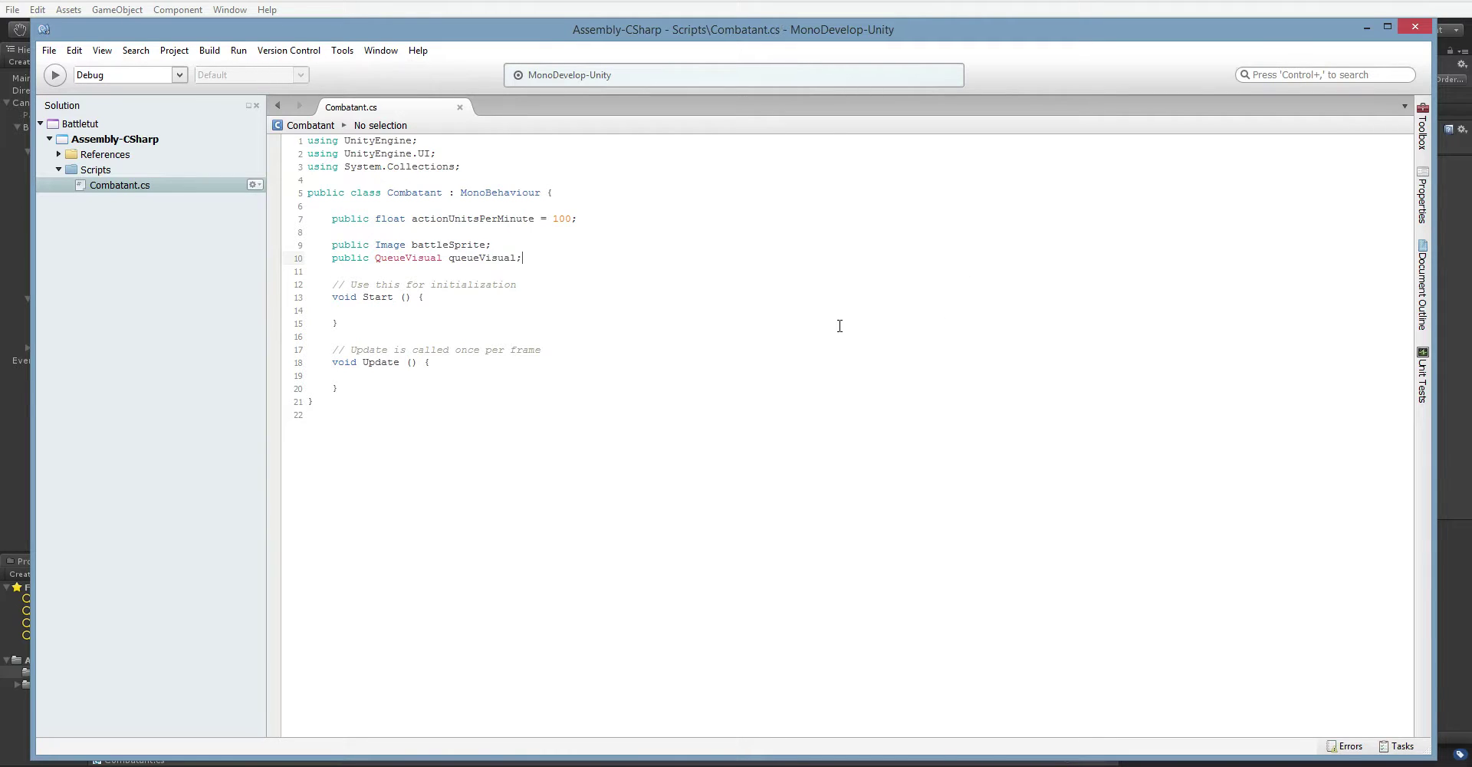
Back in Unity, create a C# script named QueueVisual in the Scripts folder.
click(401, 259)
click(578, 375)
key(alt+Tab)
right_click(150, 680)
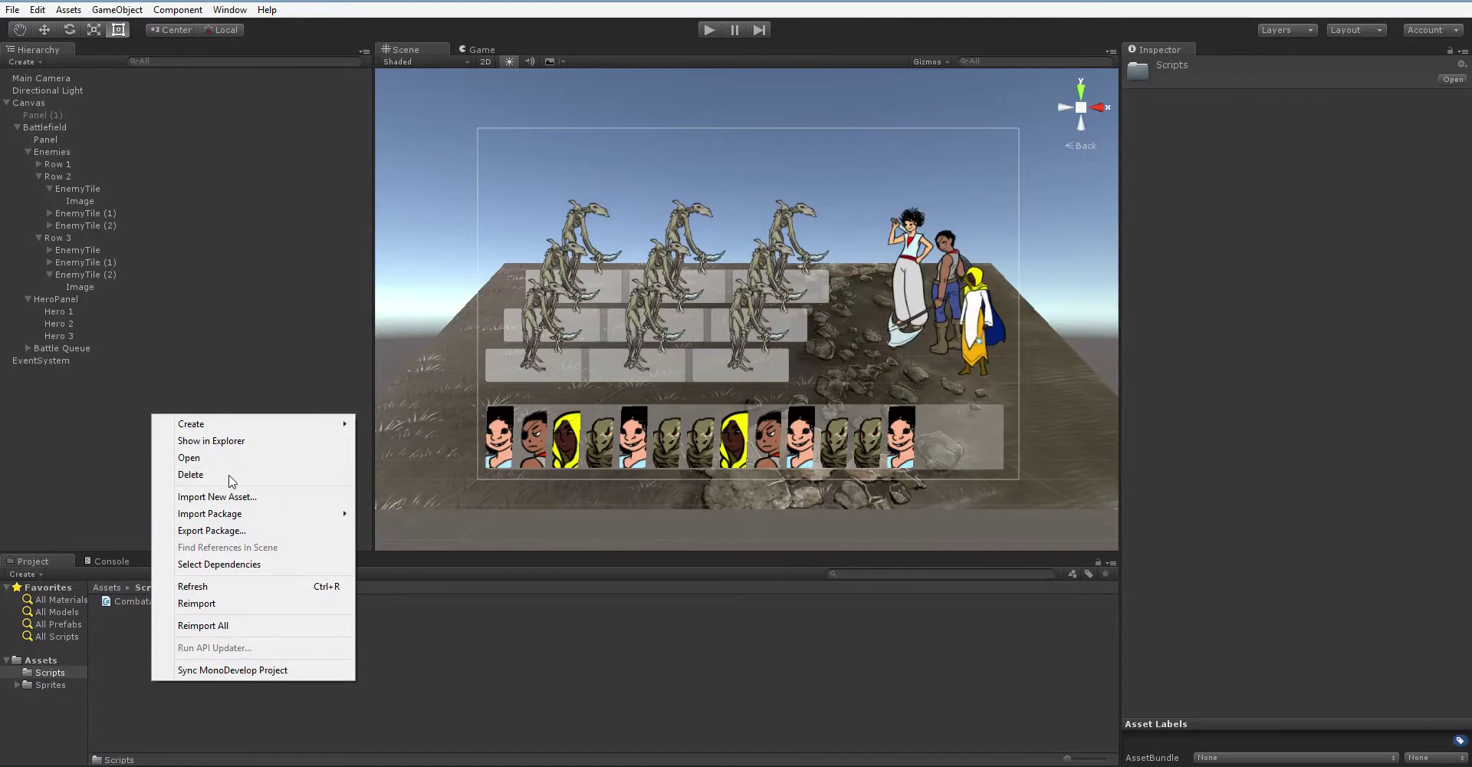
mouse_move(230, 423)
click(485, 63)
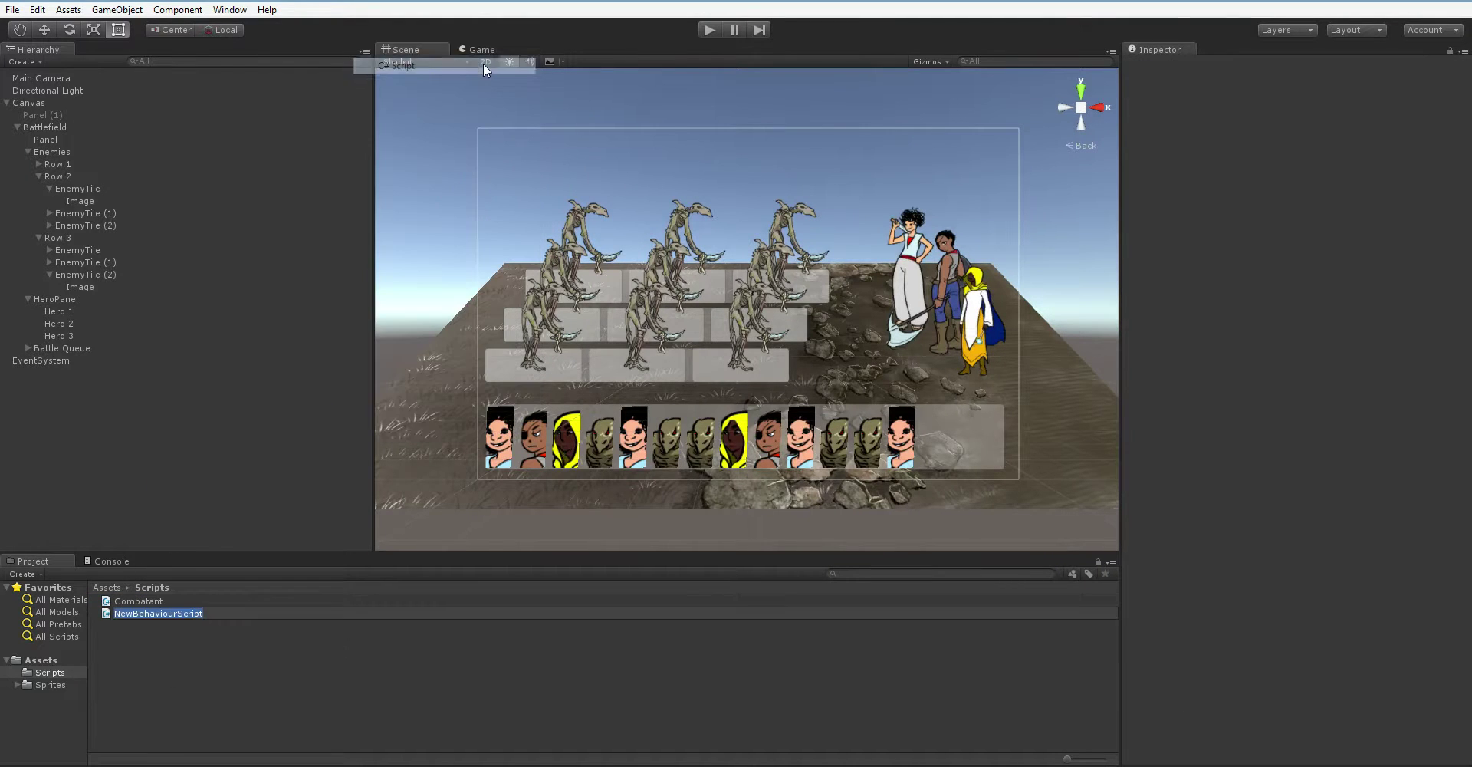
text(QueueVisual)
key(Return)
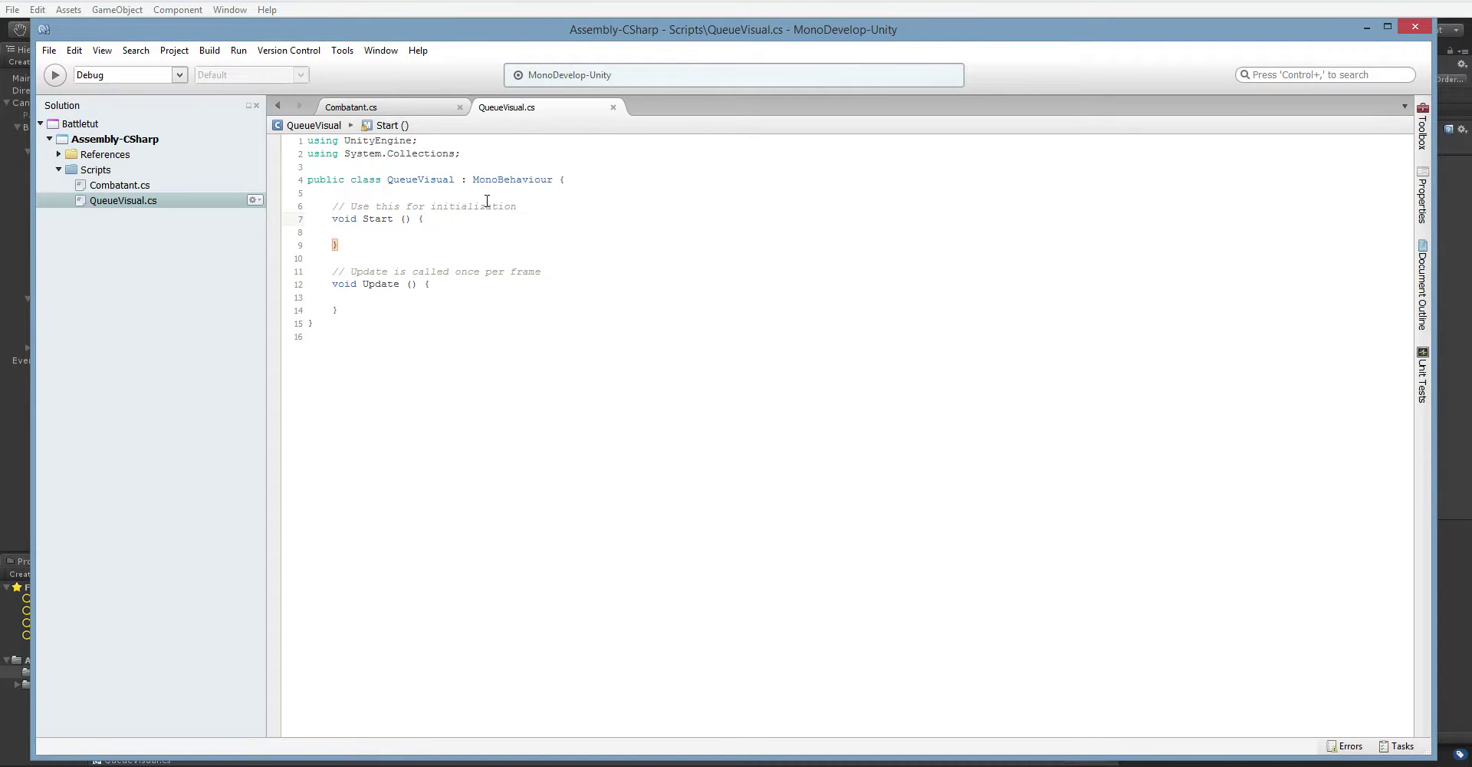
Delete the twelve extra Battler entries under Battle Queue, keeping only the first.
click(519, 12)
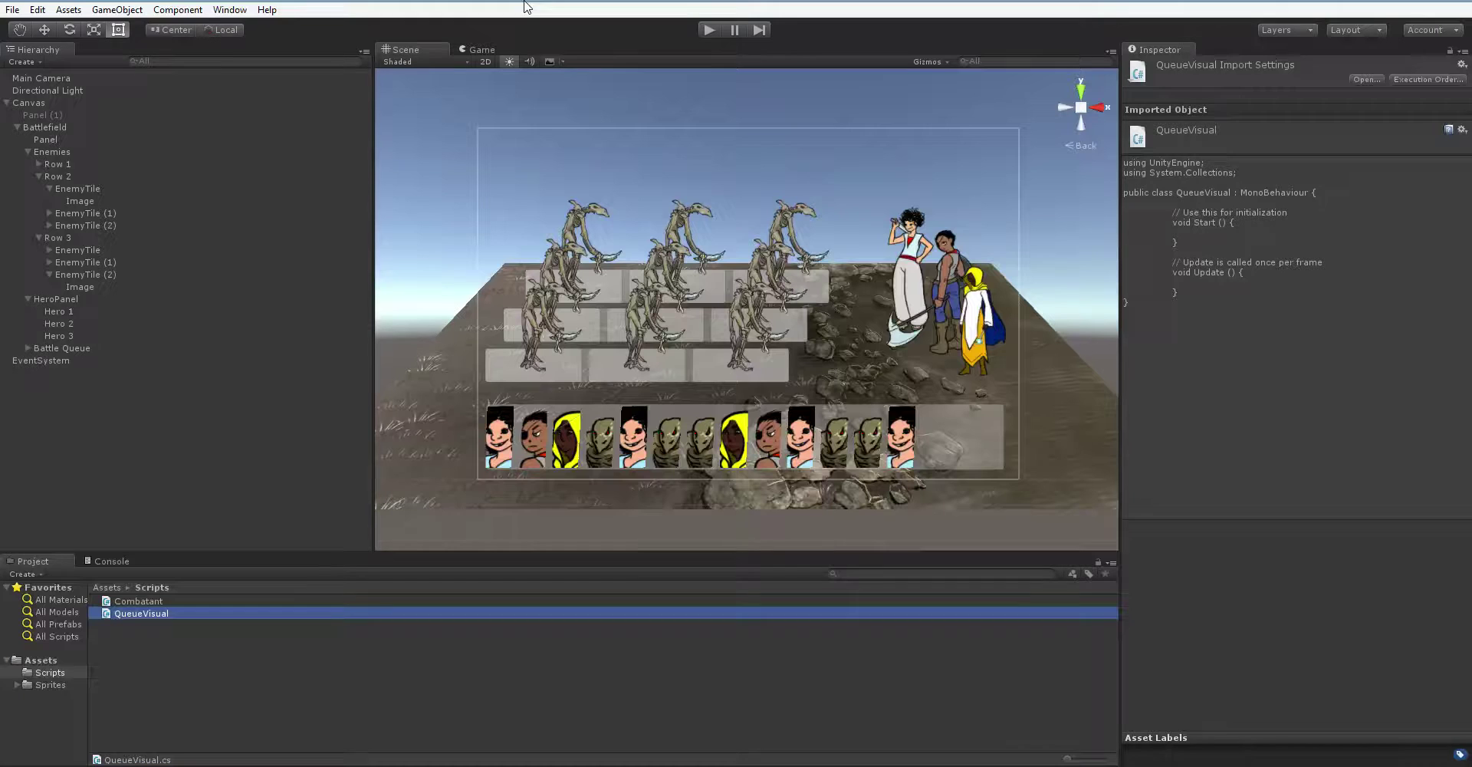
scroll(687, 454, up, 1)
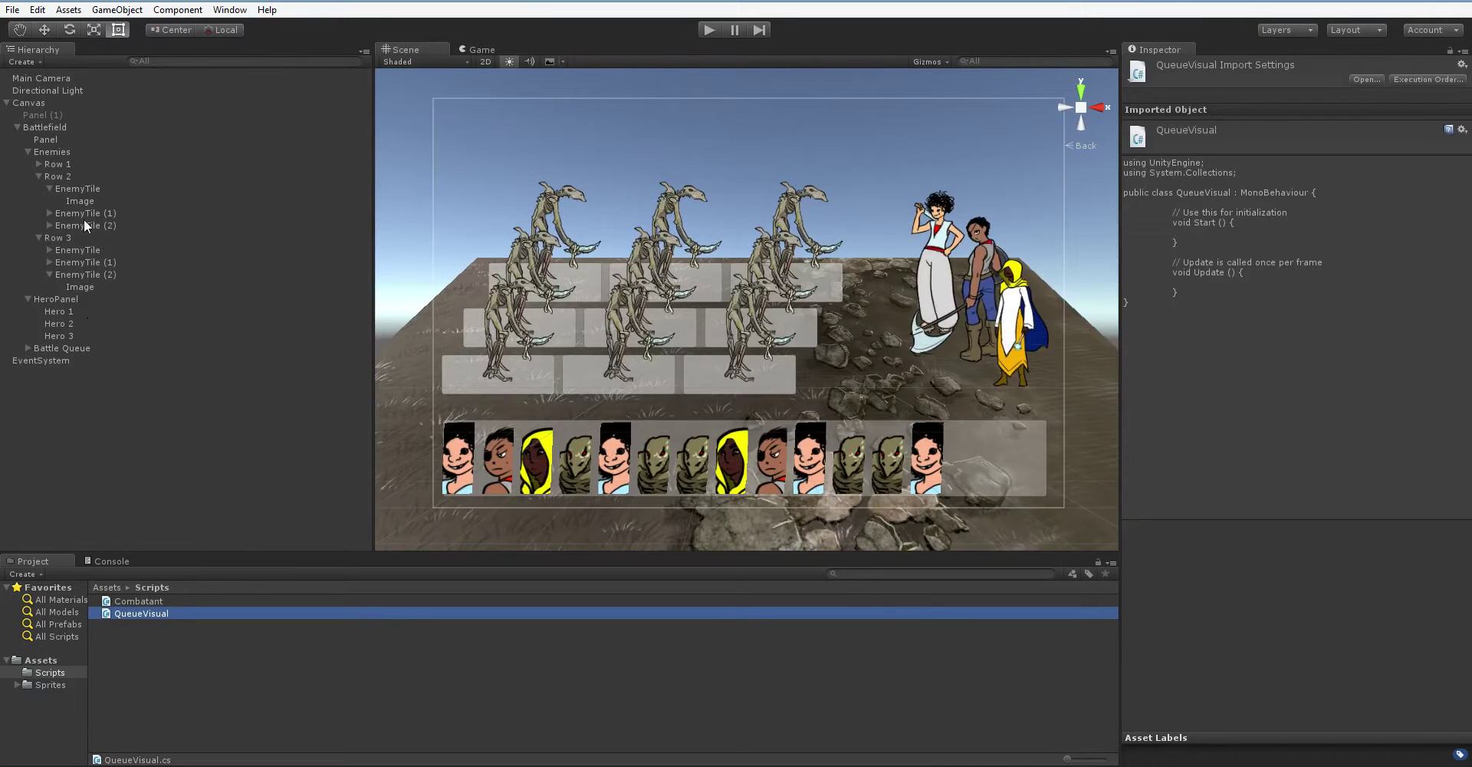
click(26, 348)
click(38, 362)
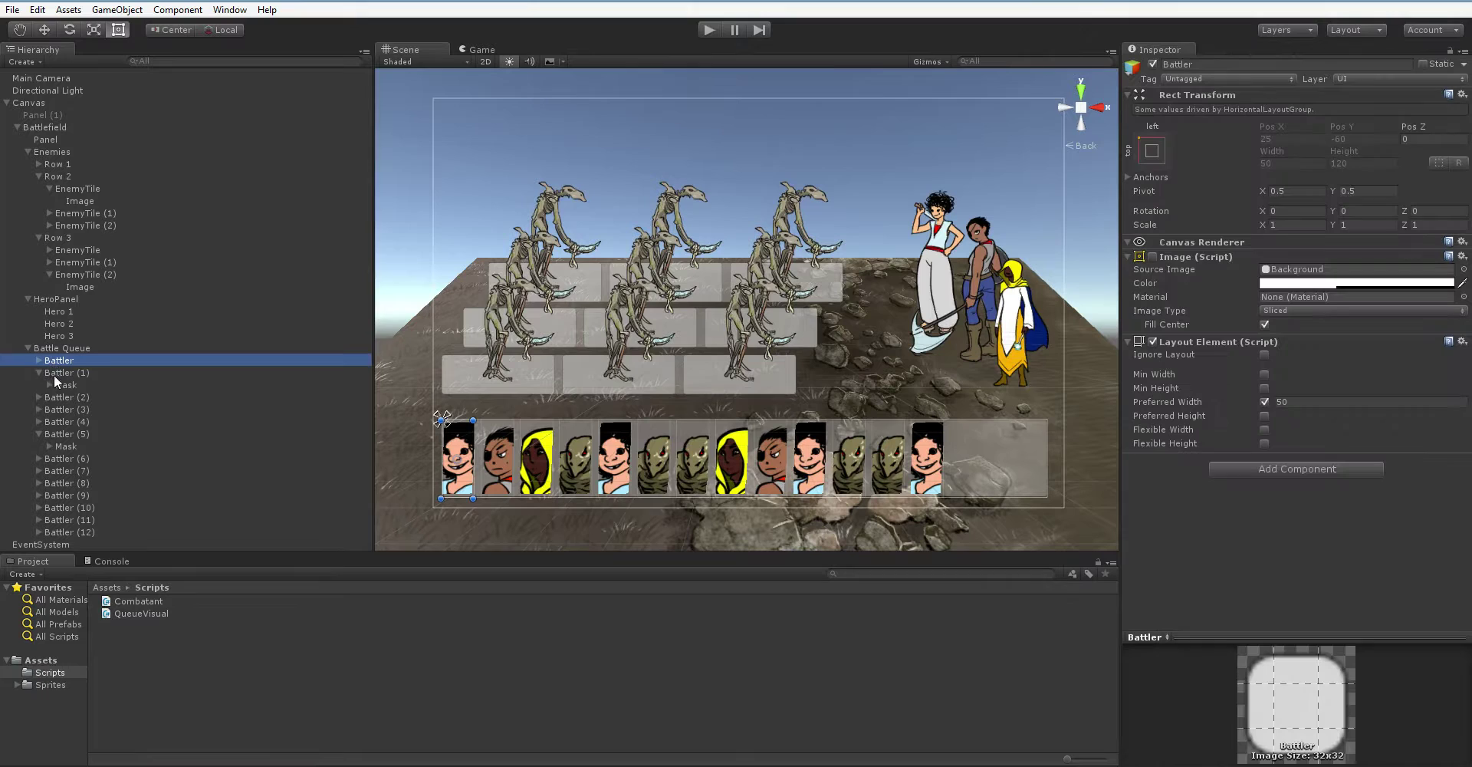
click(57, 373)
shift+click(81, 529)
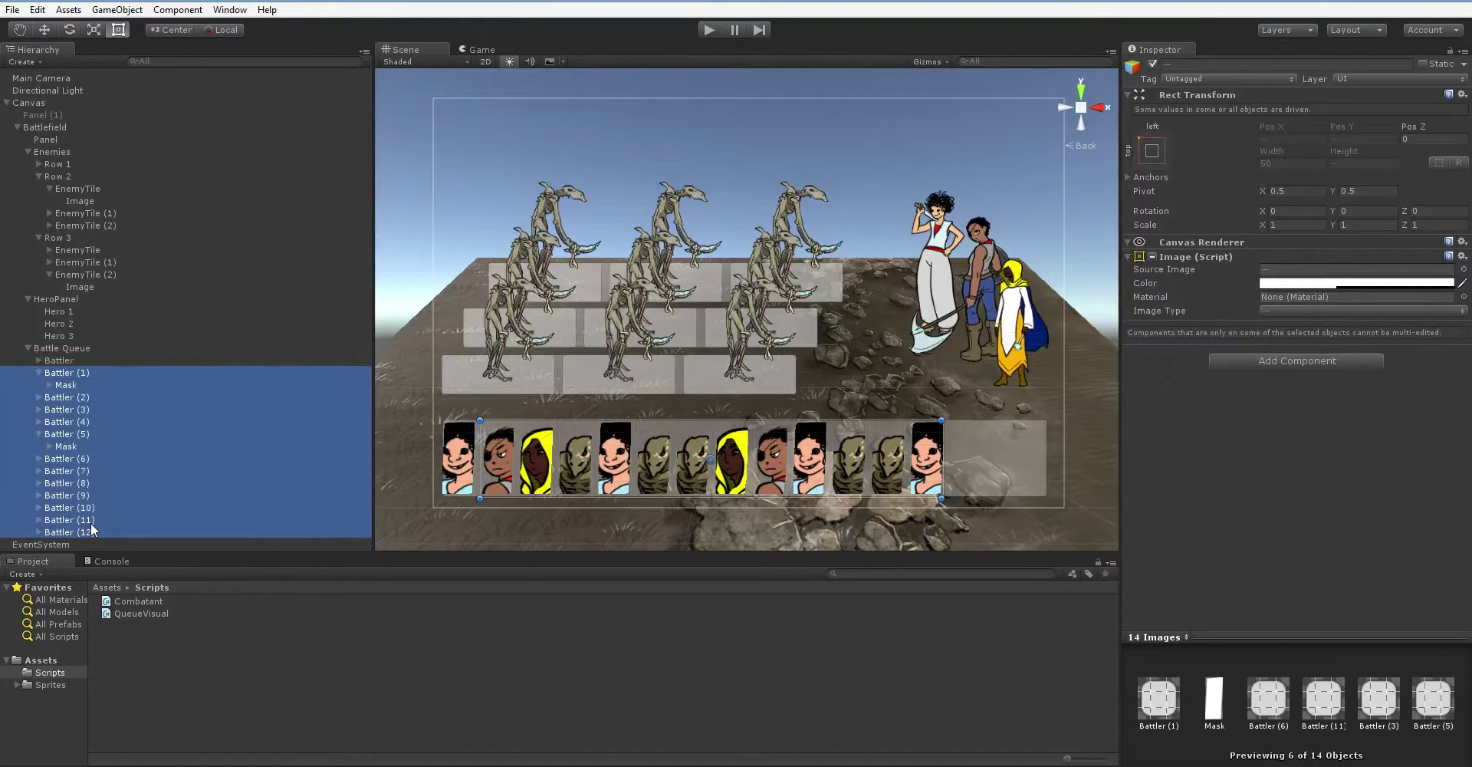
key(Delete)
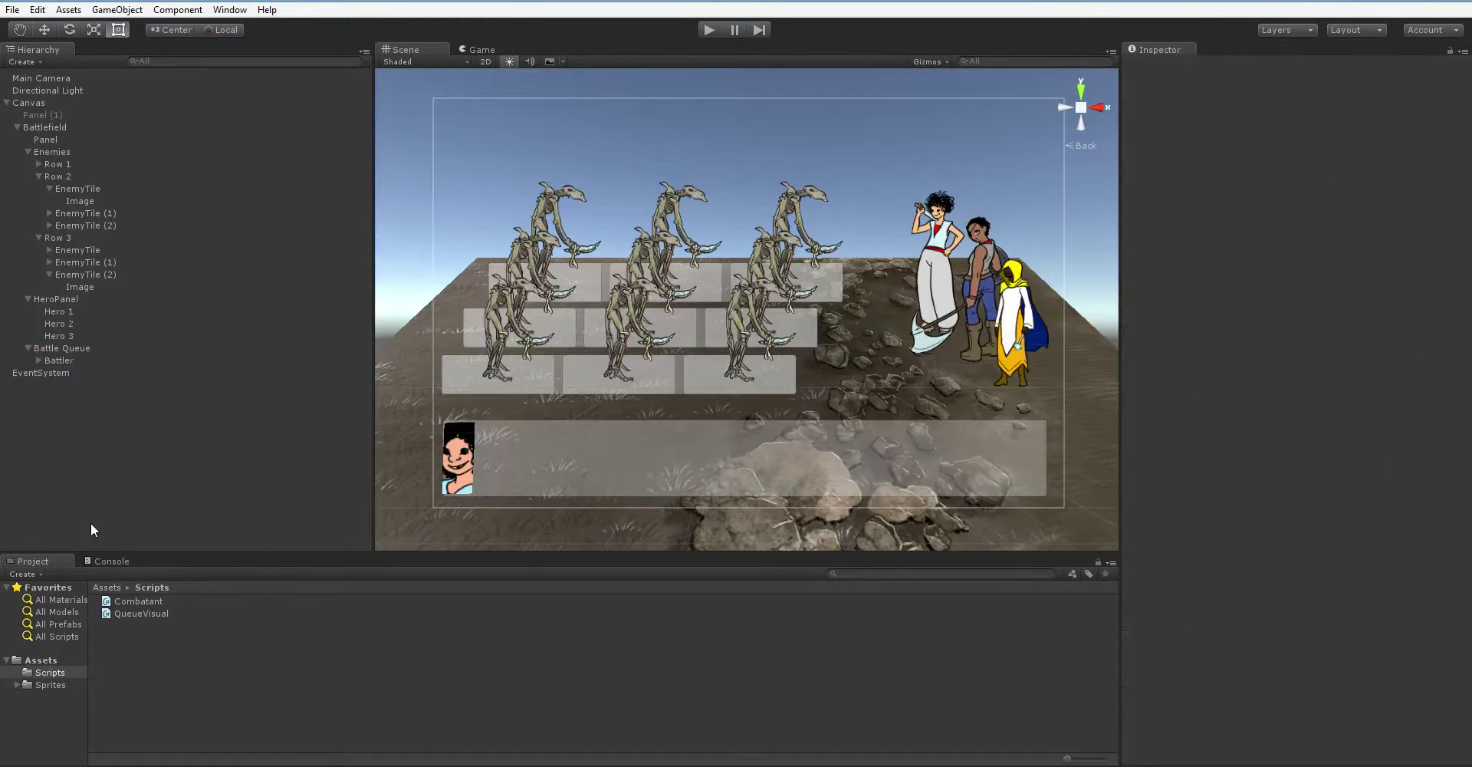
Create a new folder named Prefab in the project Assets.
click(68, 657)
right_click(210, 653)
mouse_move(276, 396)
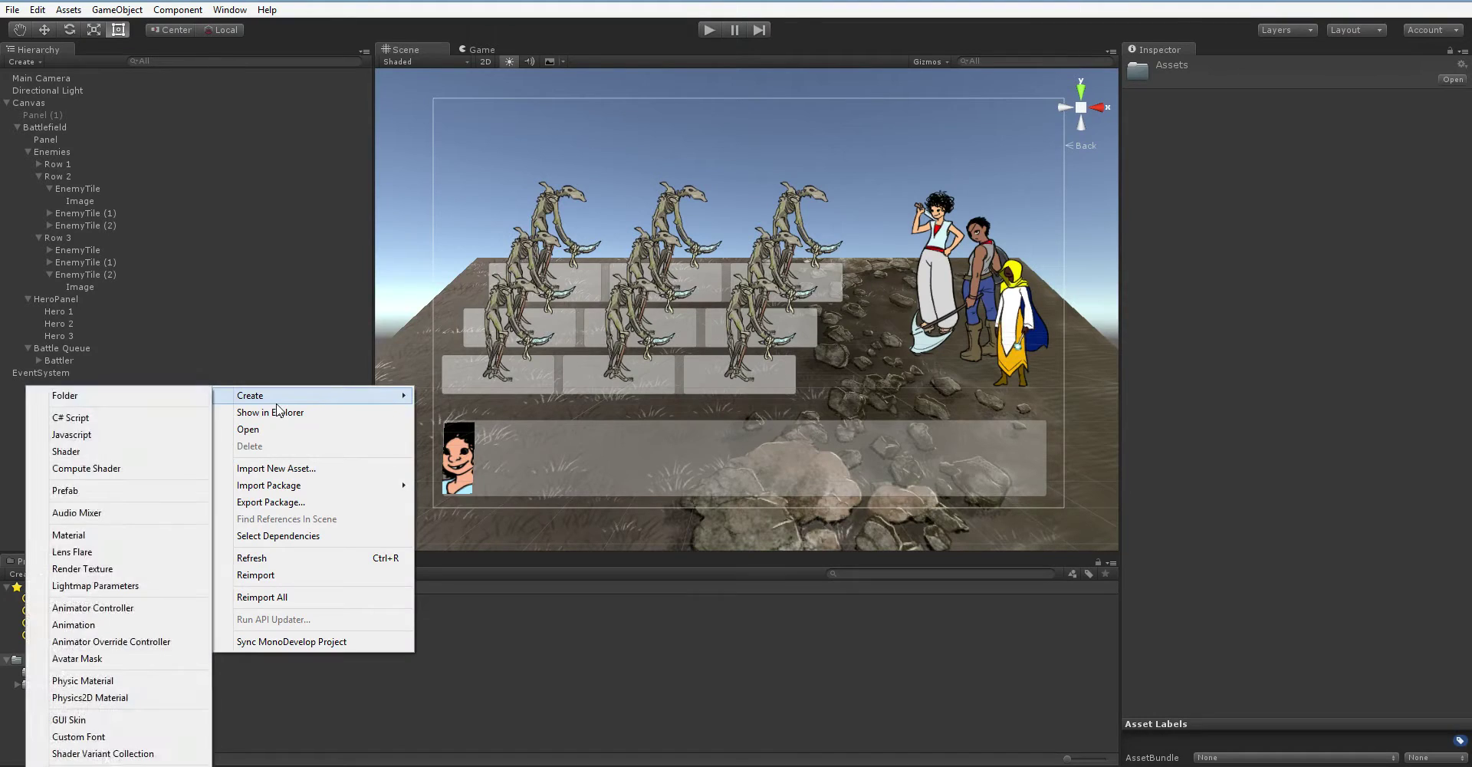
click(132, 406)
text(Prefab)
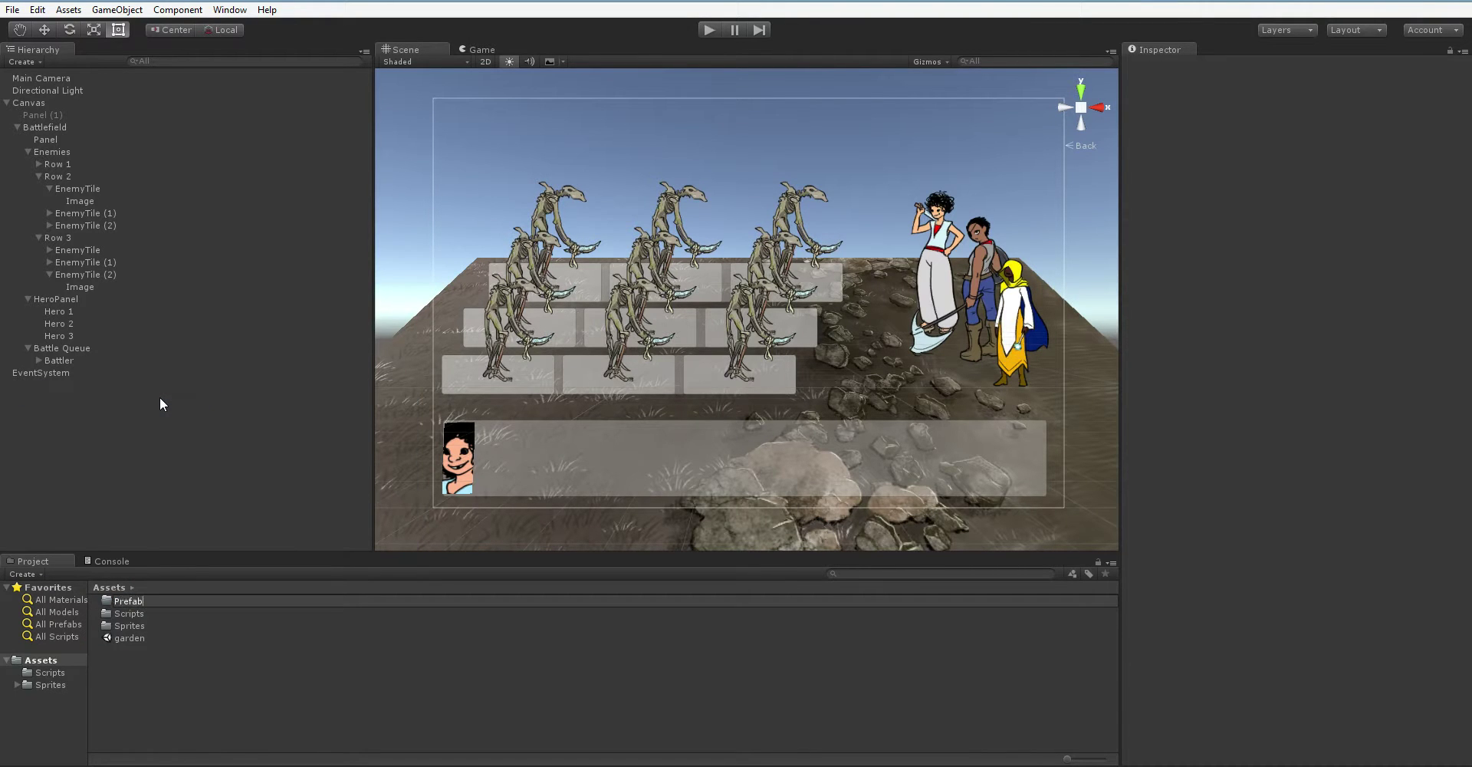
key(Return)
key(Return)
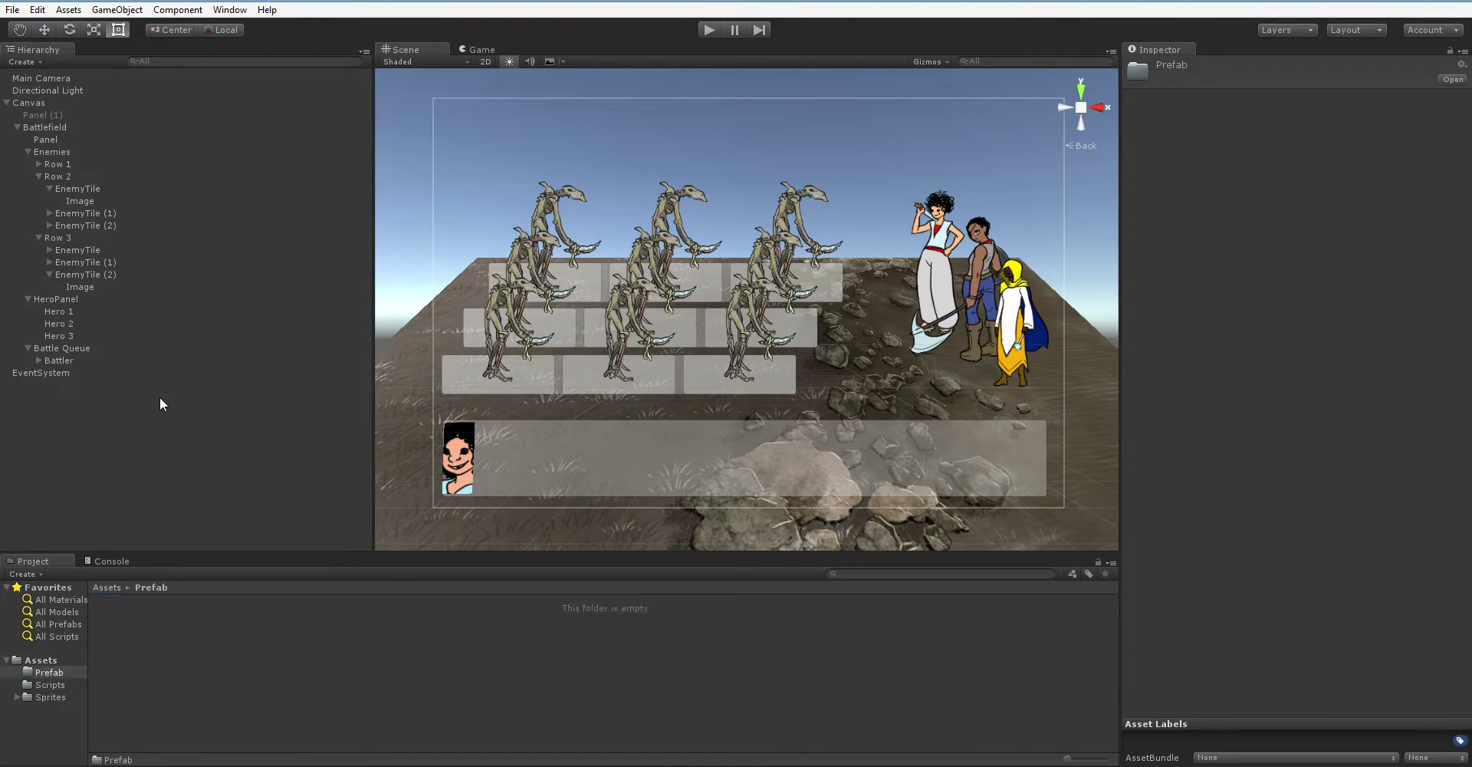
Rename Battler to QueueVisual, attach the QueueVisual script, and save it as a prefab in Prefab.
click(59, 359)
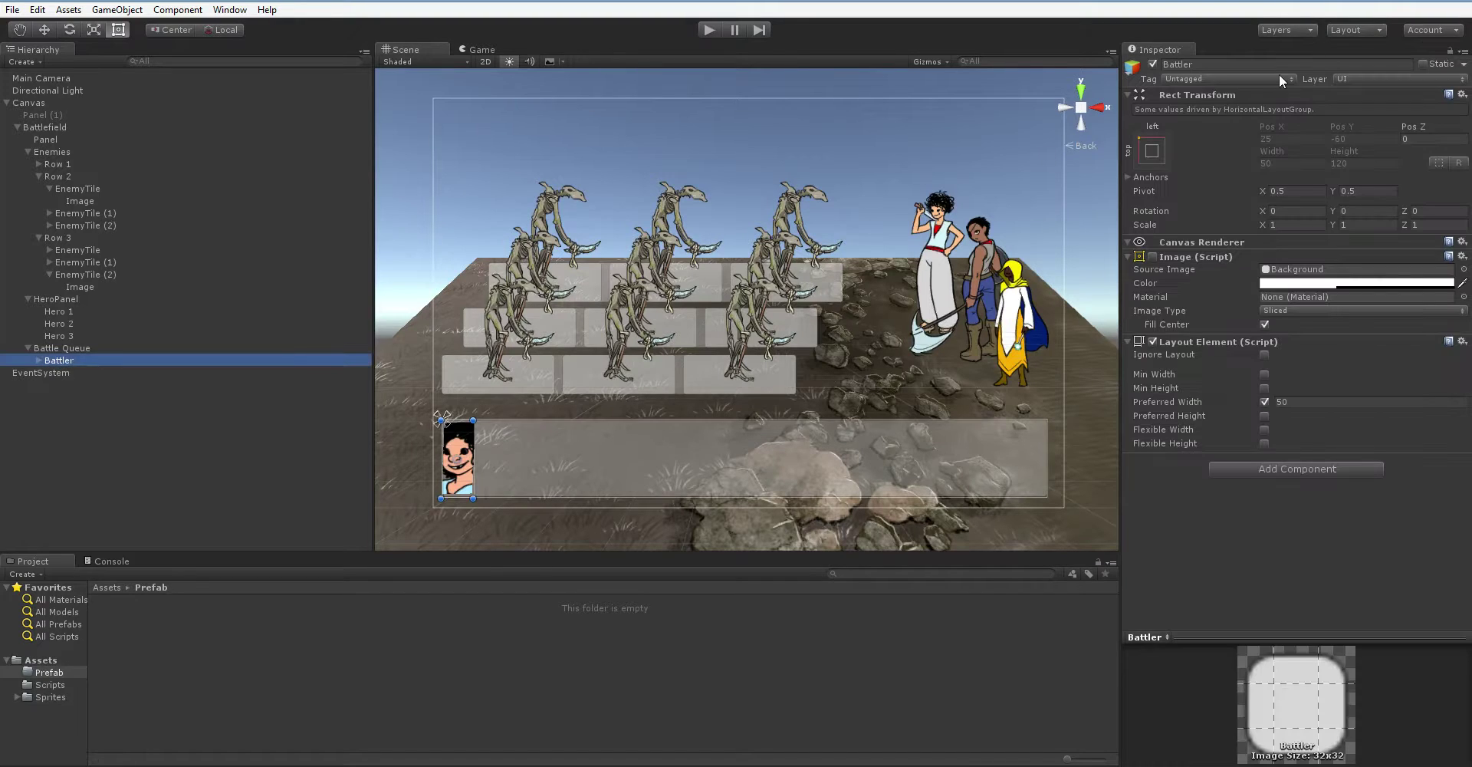
click(1265, 66)
text(QueueVisual)
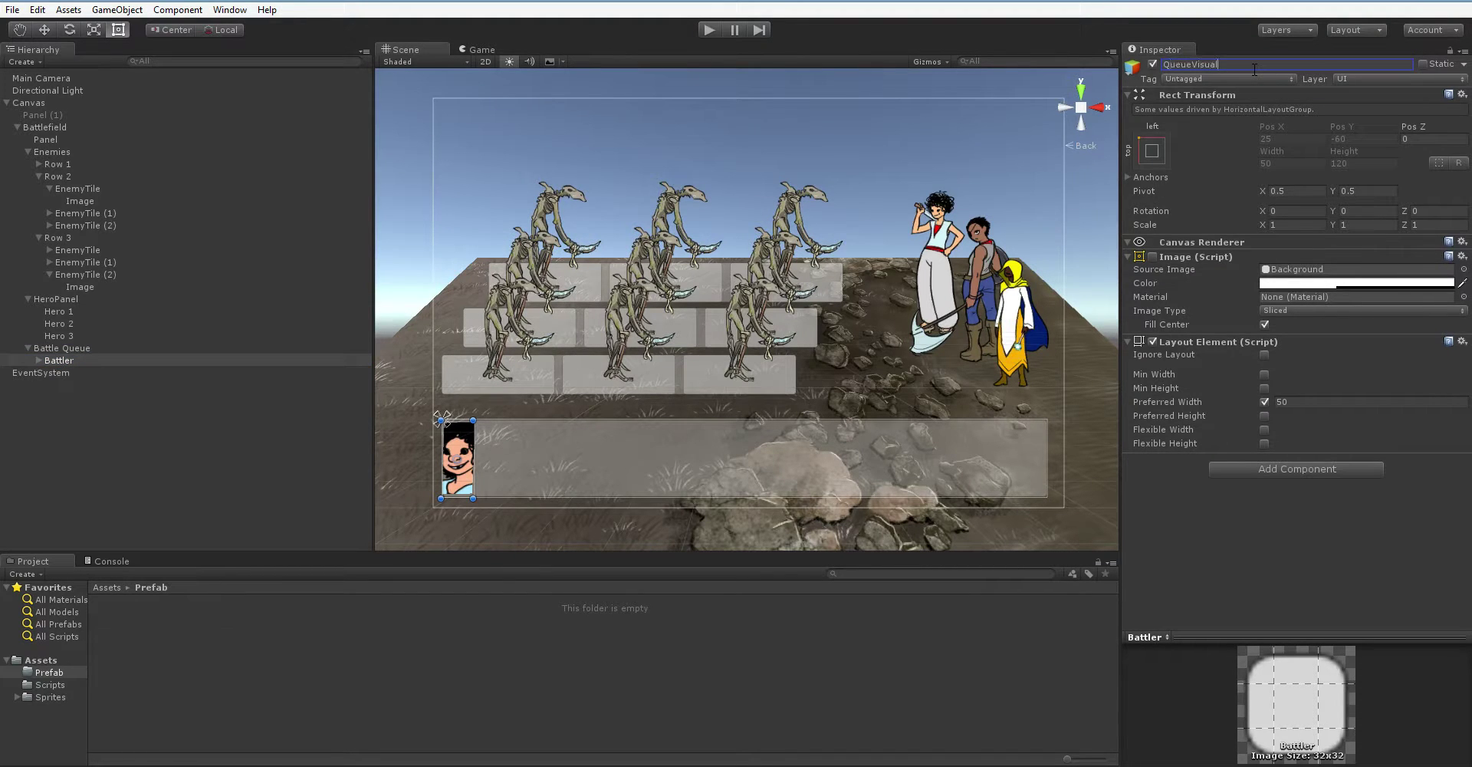
key(Return)
click(56, 685)
drag(140, 614, 1187, 522)
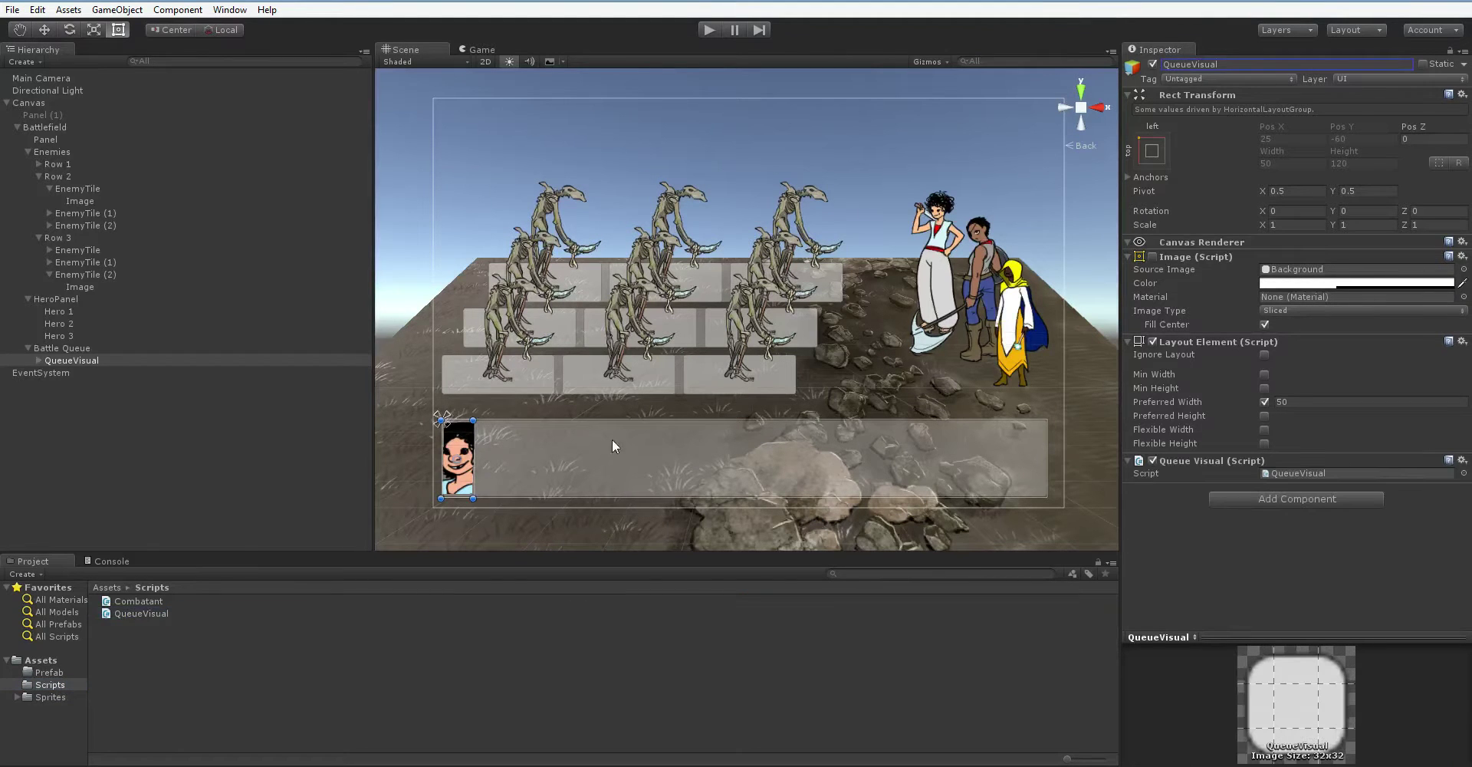
drag(69, 360, 65, 673)
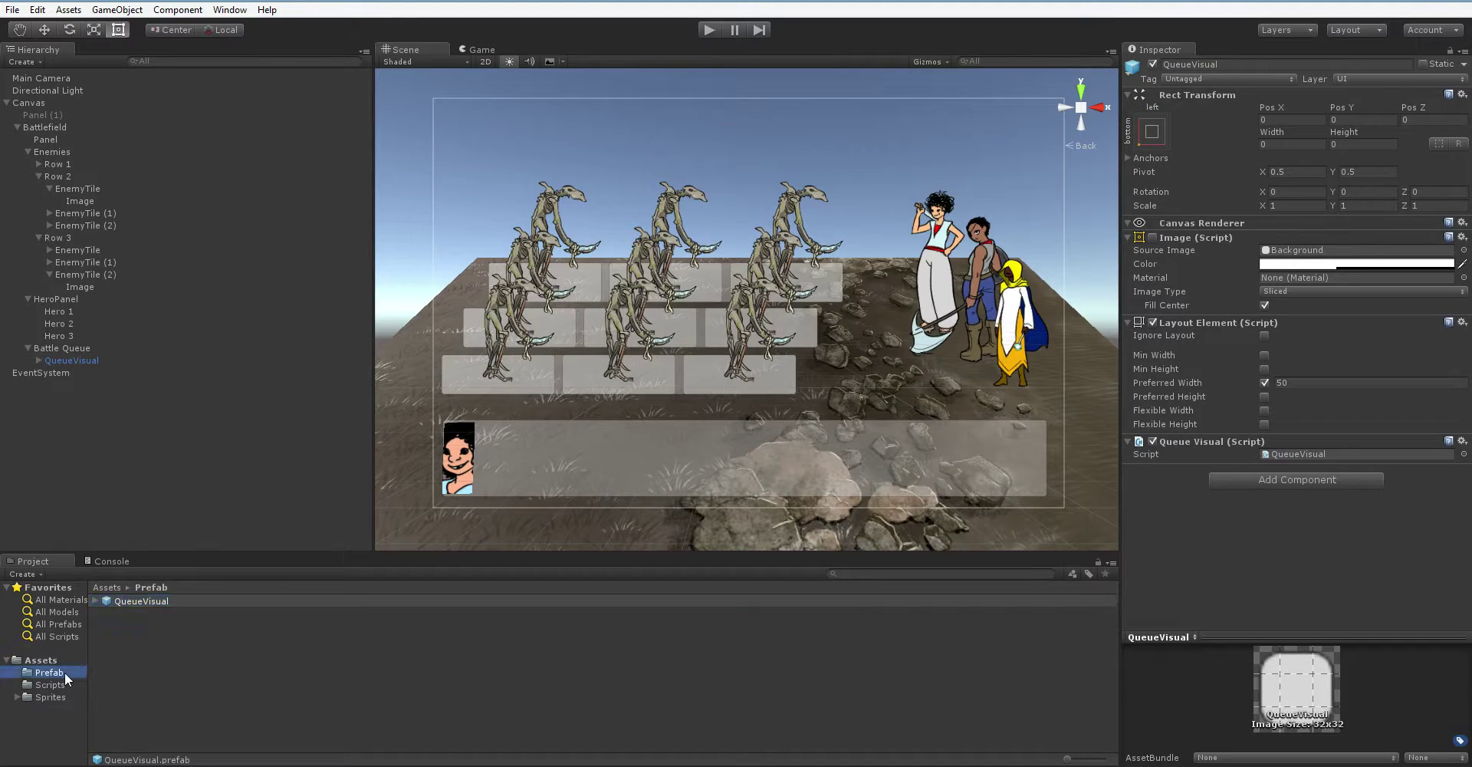
click(122, 601)
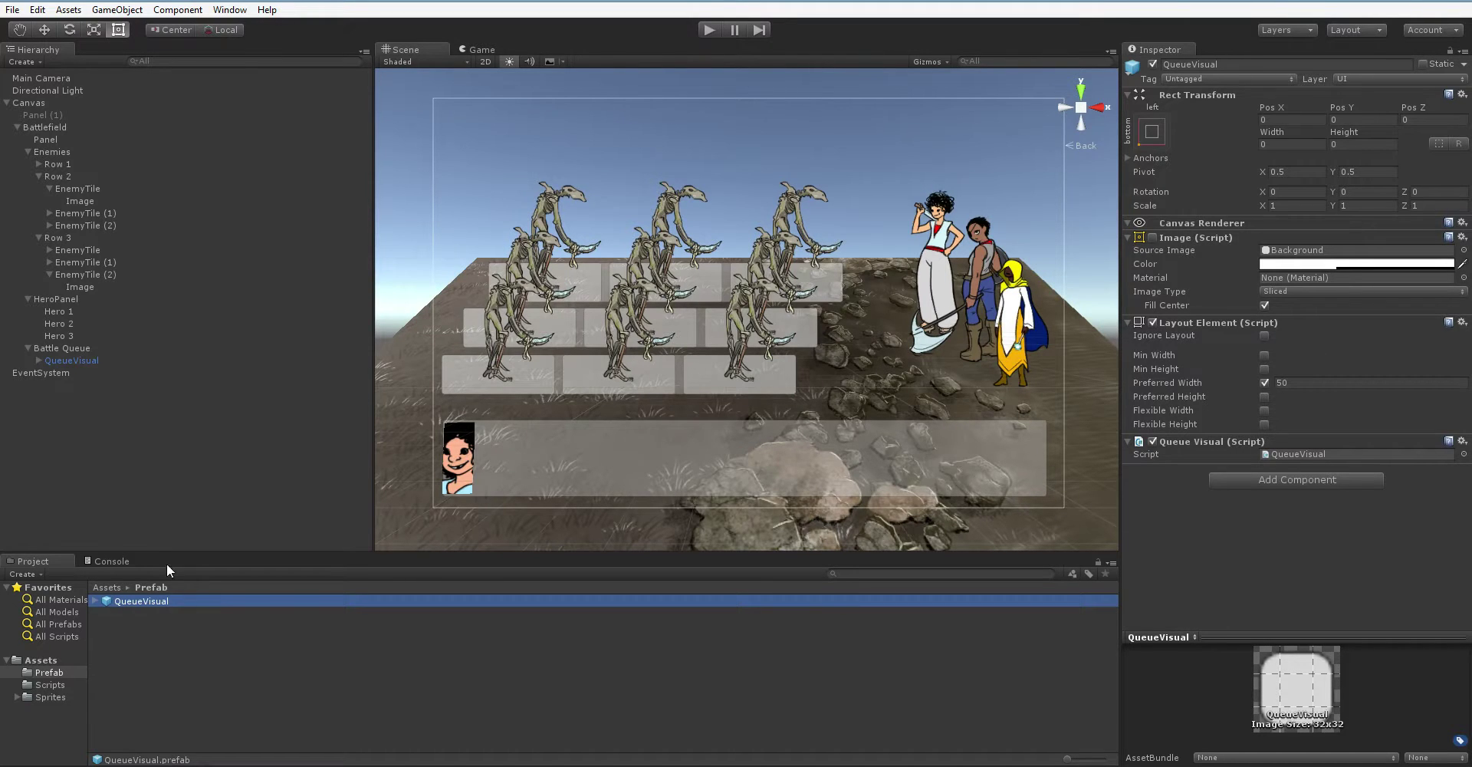
Make three copies of QueueVisual and browse to the Sprites/Heroes/Portraits folder.
click(90, 360)
key(ctrl+d)
key(ctrl+d)
key(ctrl+d)
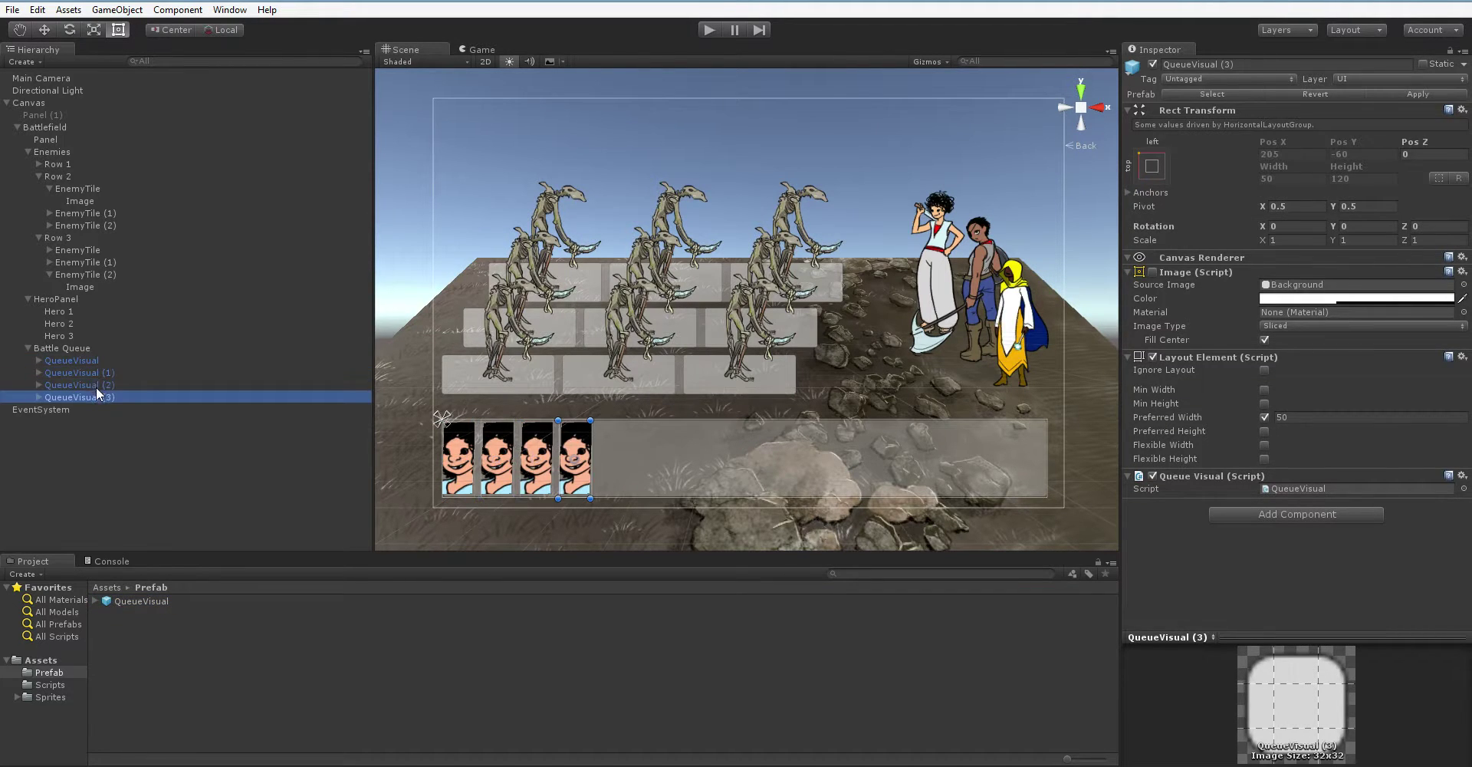
click(102, 372)
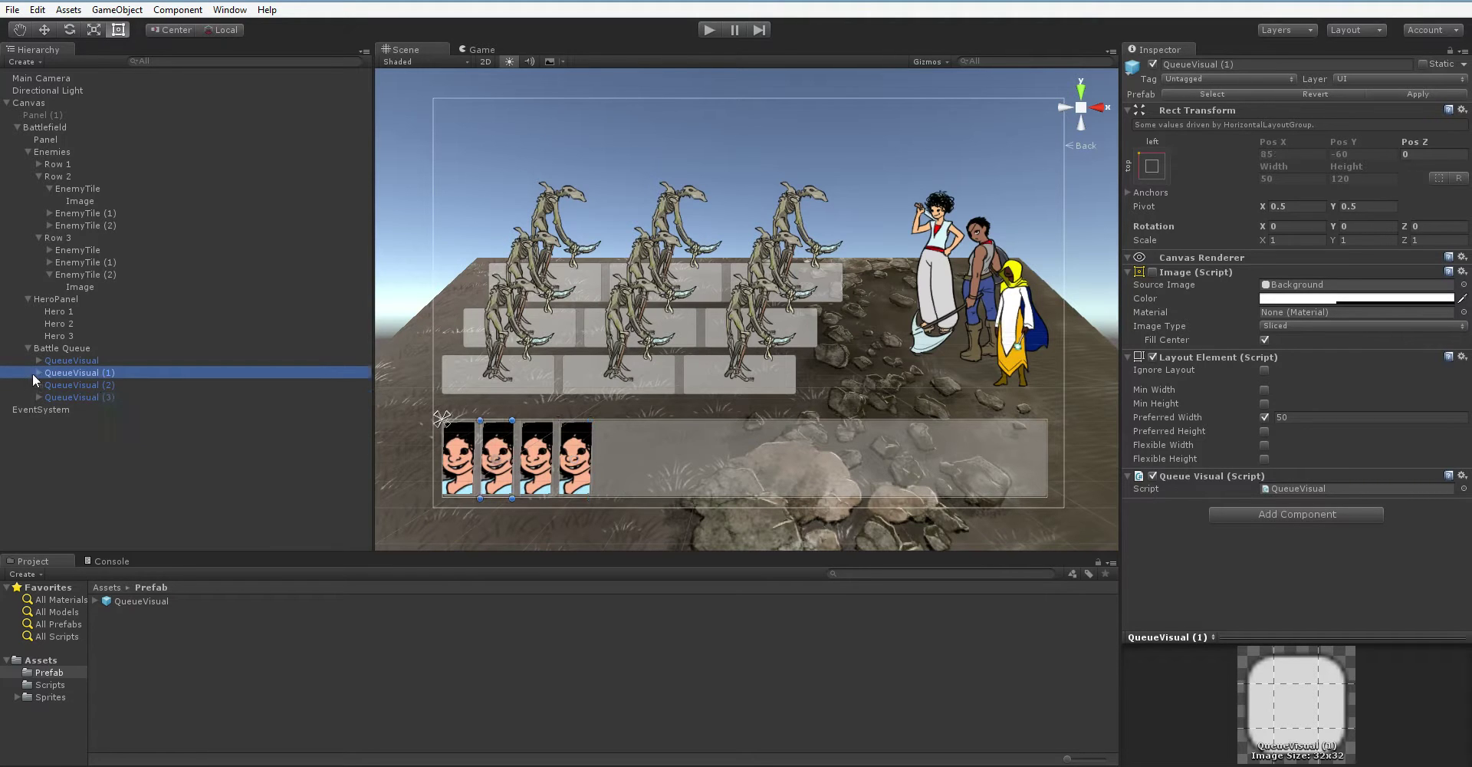
click(39, 372)
click(49, 385)
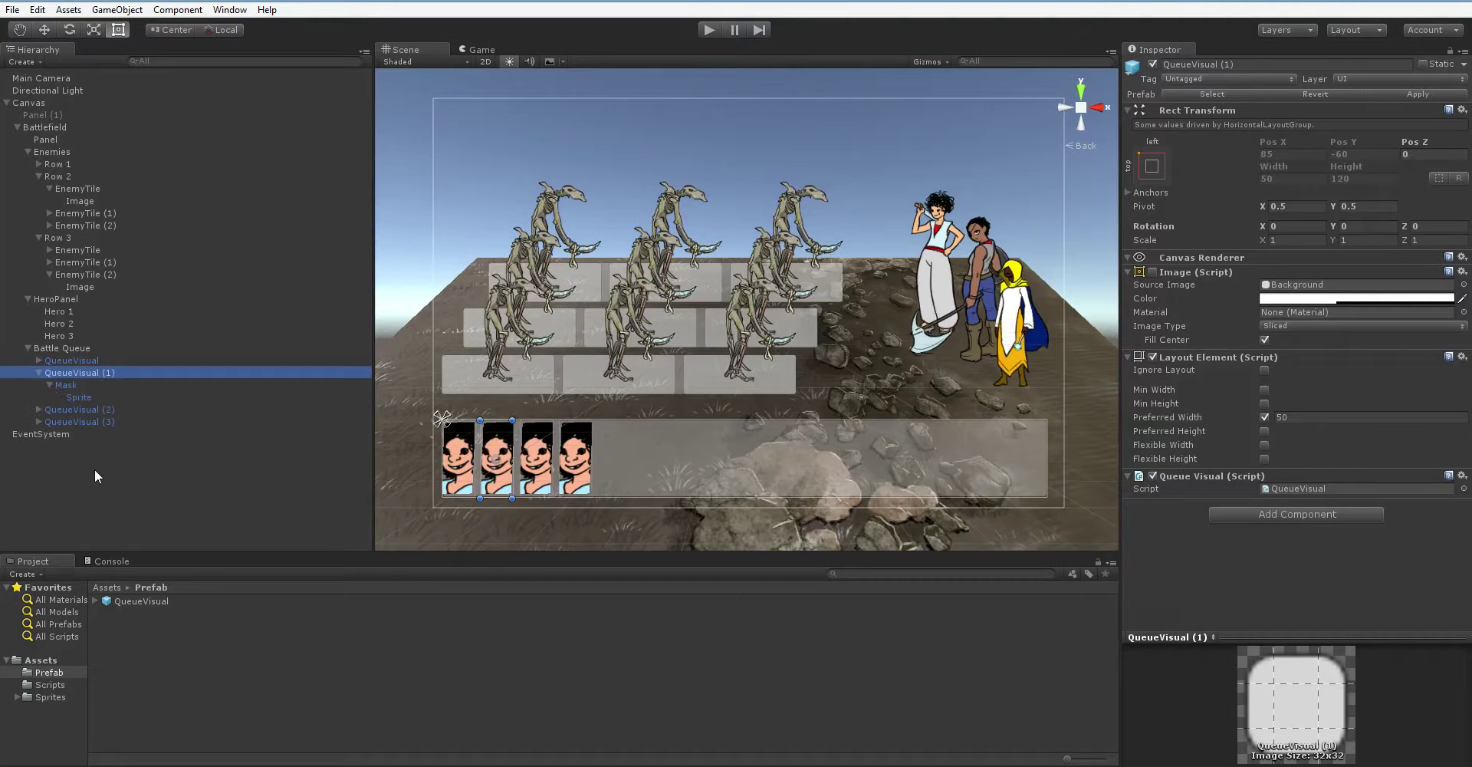
click(90, 397)
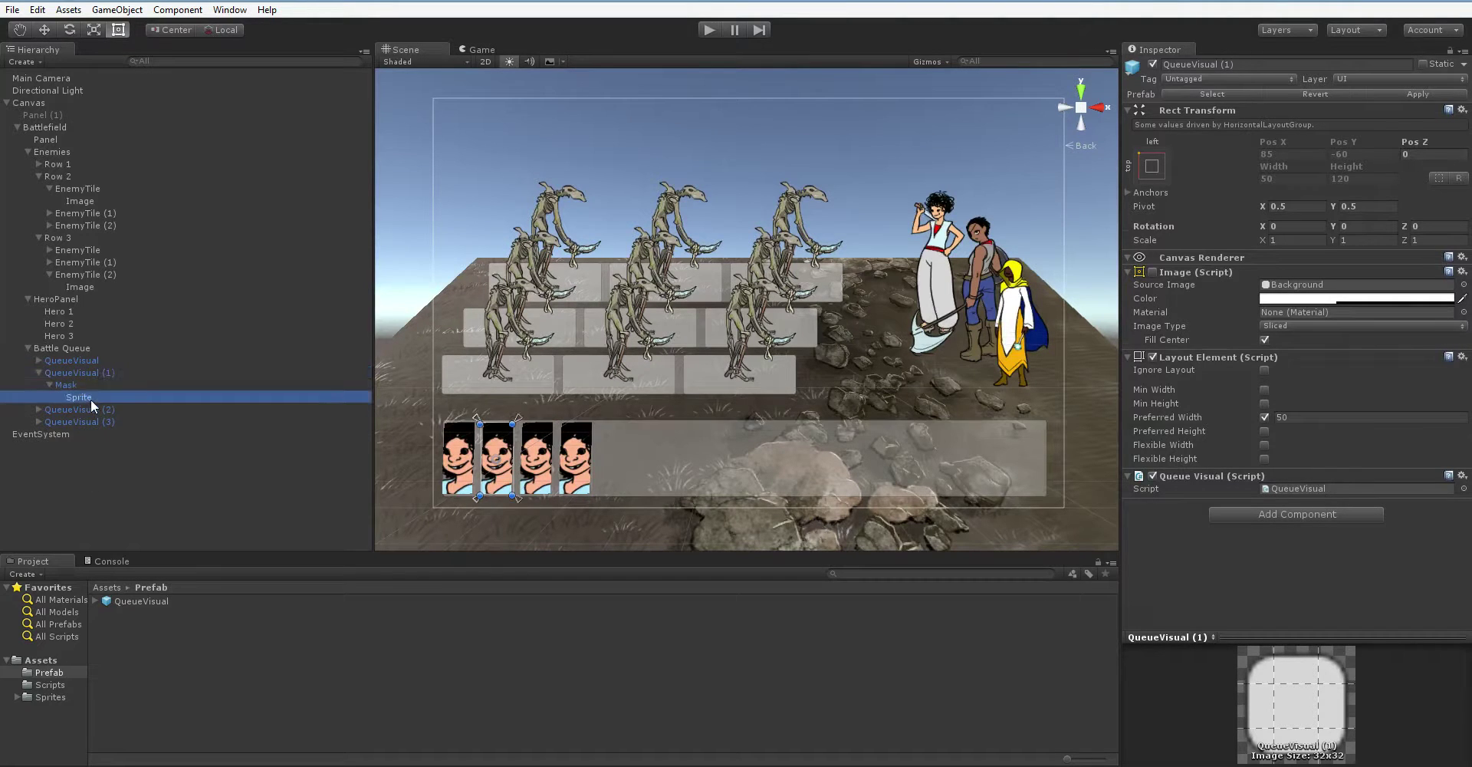
click(52, 695)
click(121, 614)
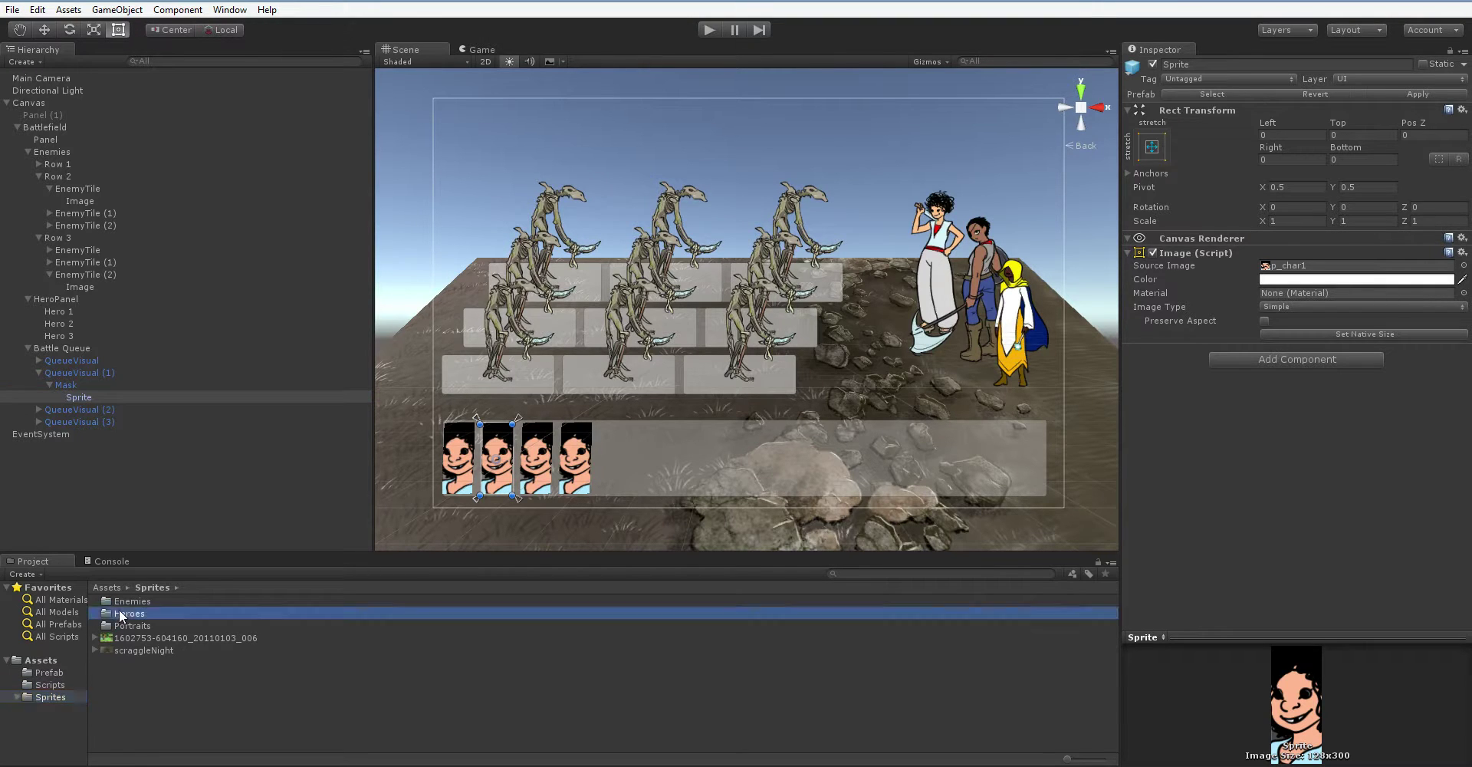
double_click(120, 613)
click(48, 734)
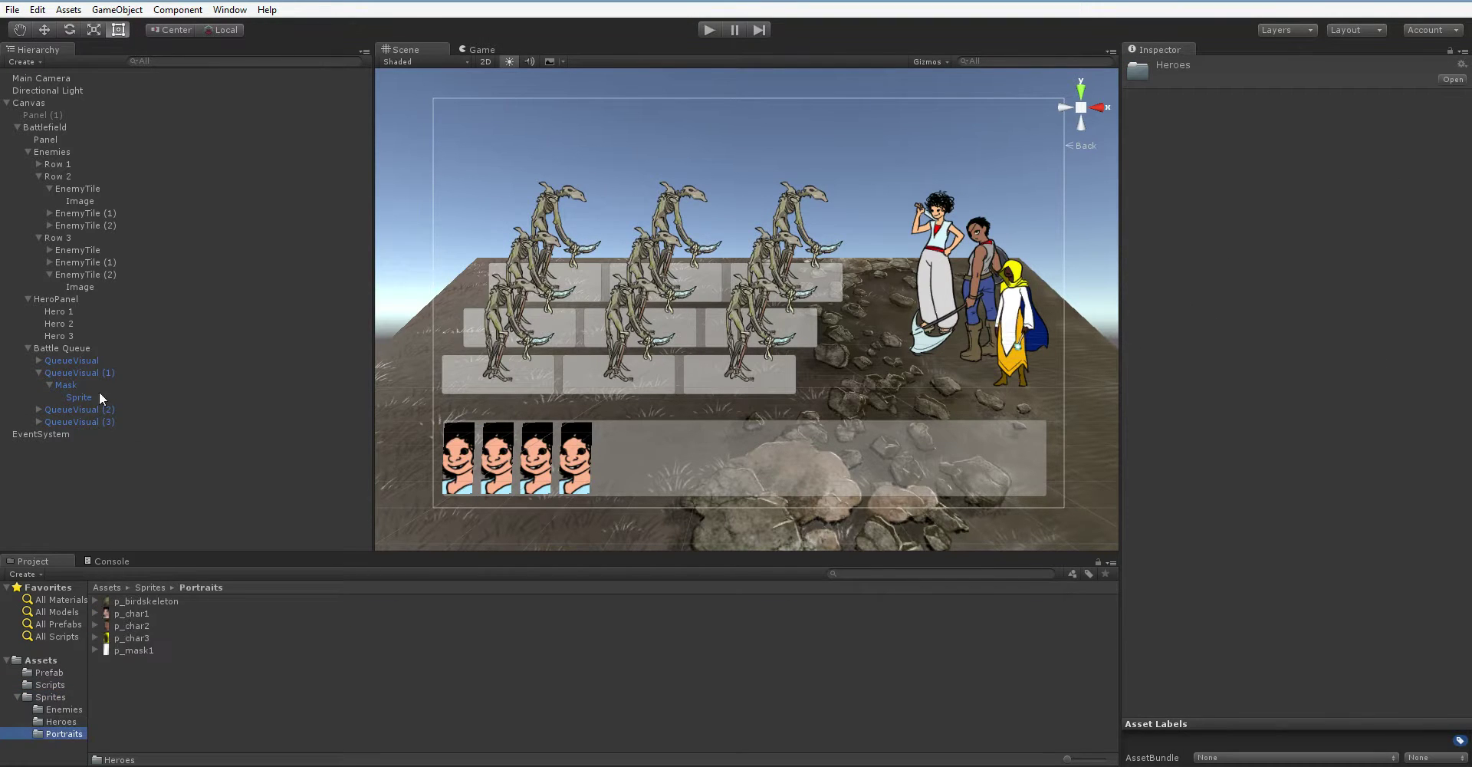
Set the QueueVisual (1) Sprite image to p_char2.
click(90, 373)
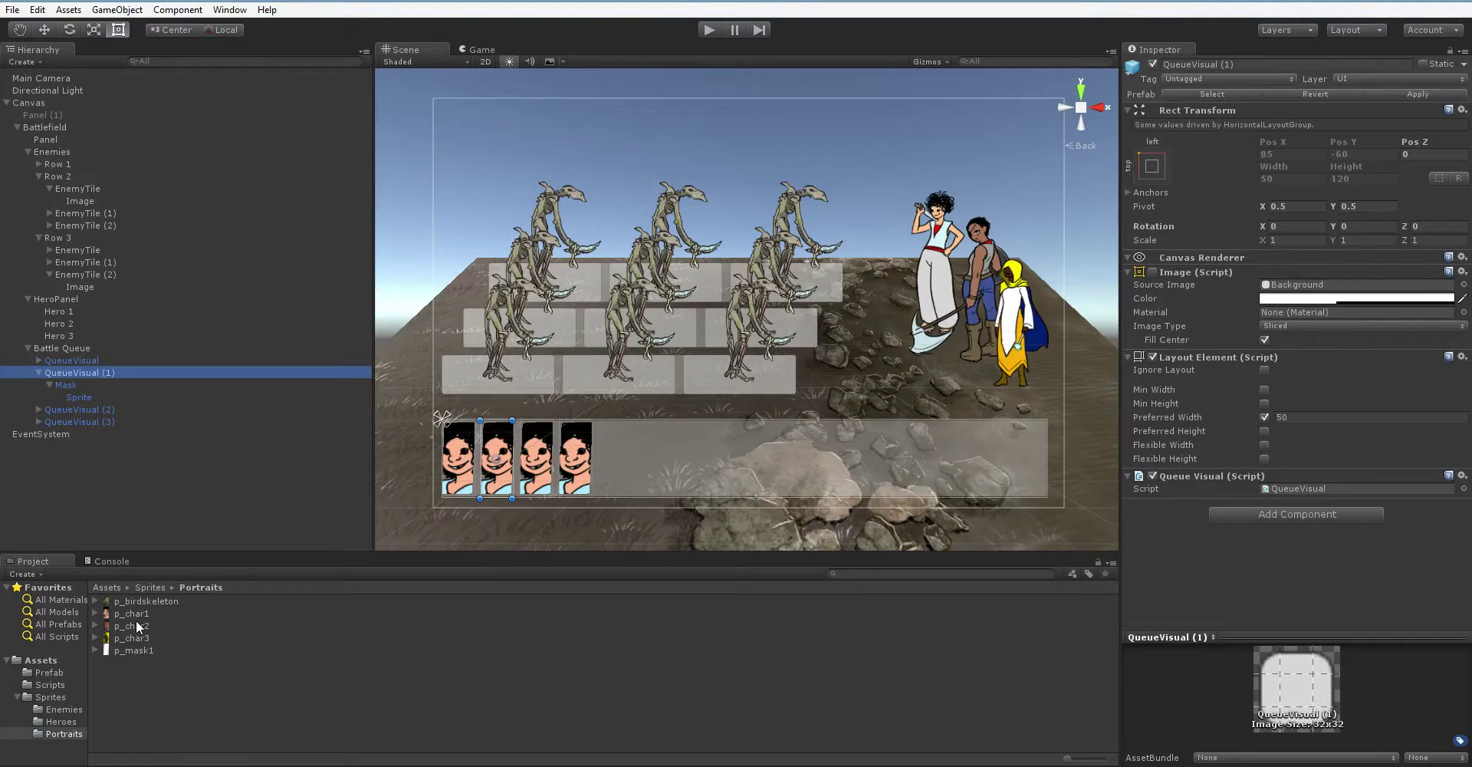
drag(137, 624, 1365, 285)
click(100, 398)
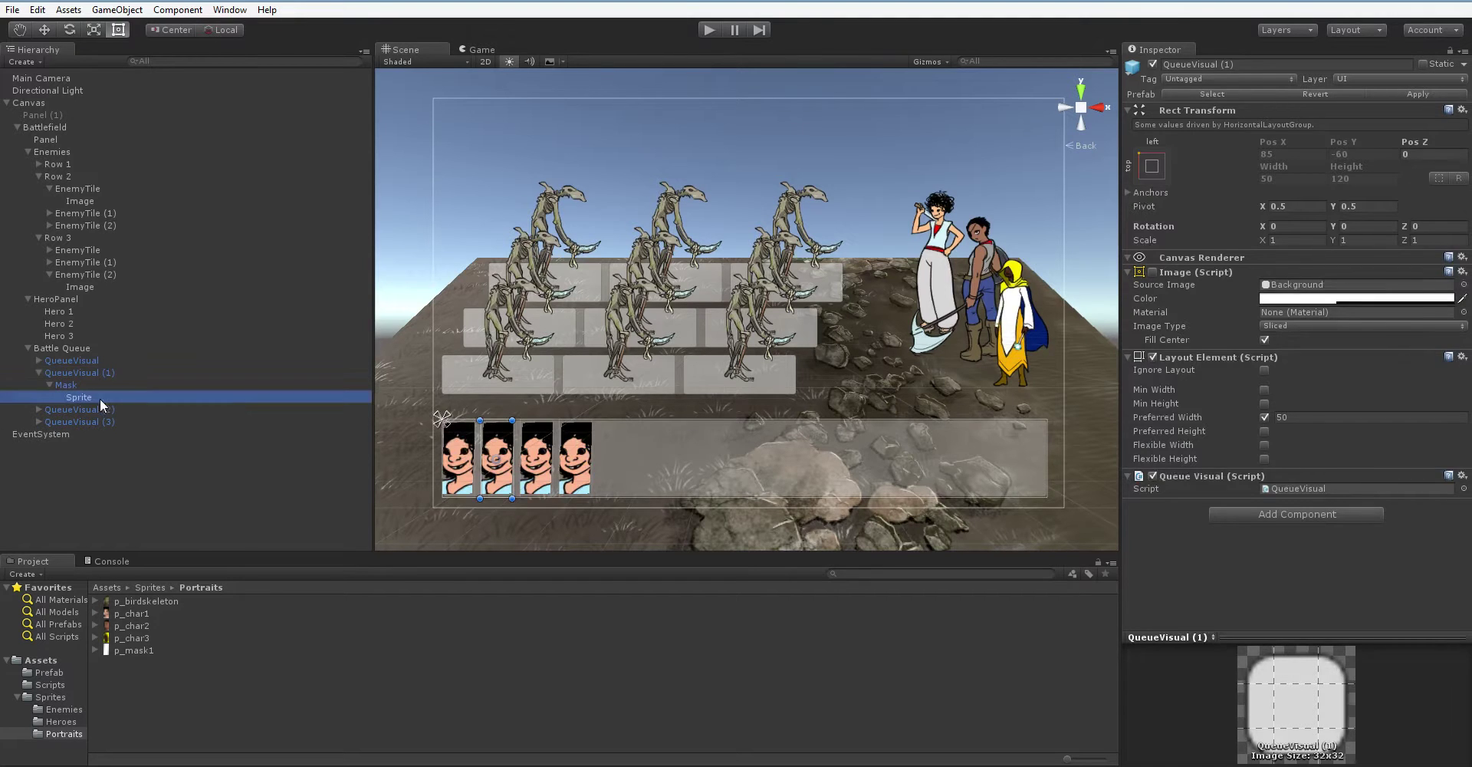
drag(138, 625, 1278, 271)
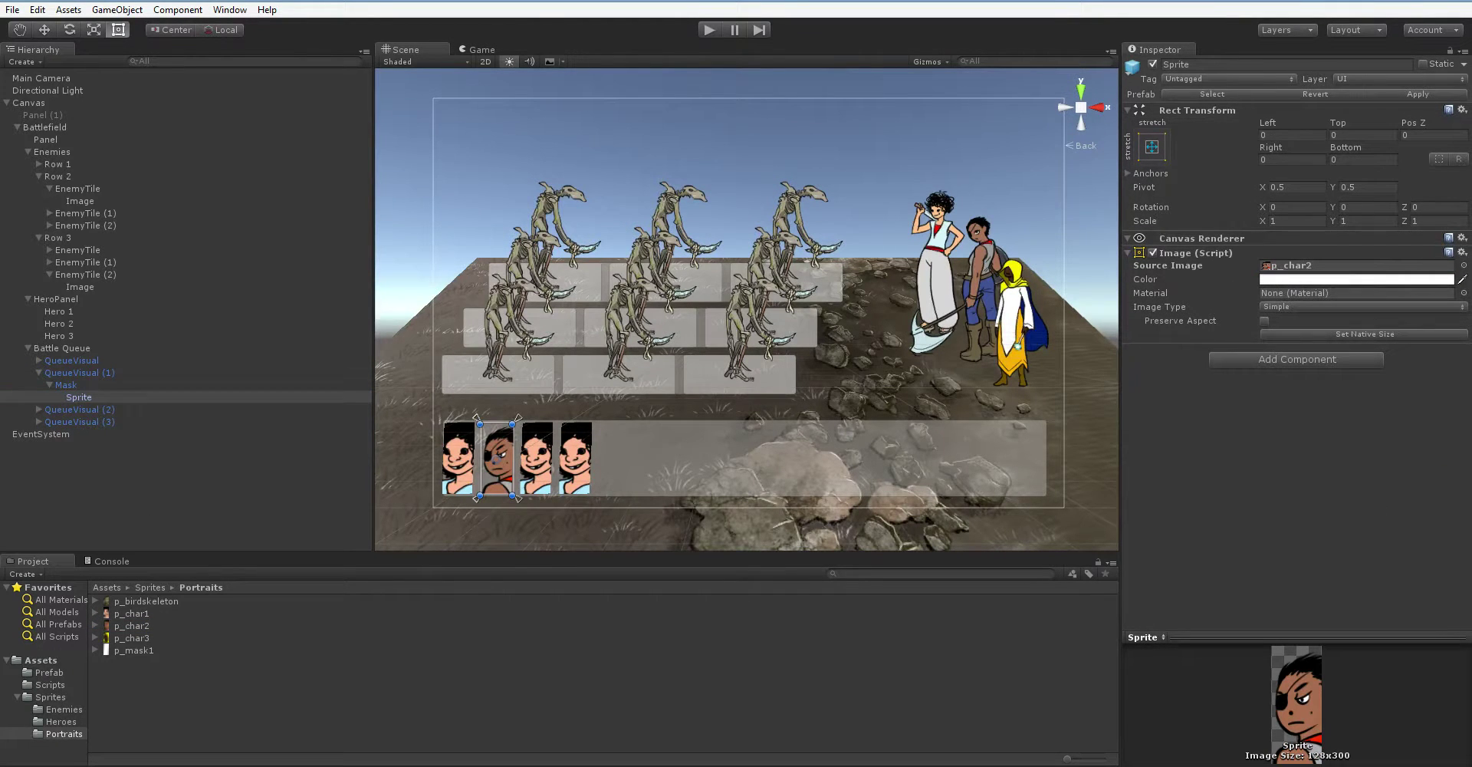
Set the QueueVisual (2) Sprite image to p_char3.
click(39, 410)
click(55, 421)
click(49, 421)
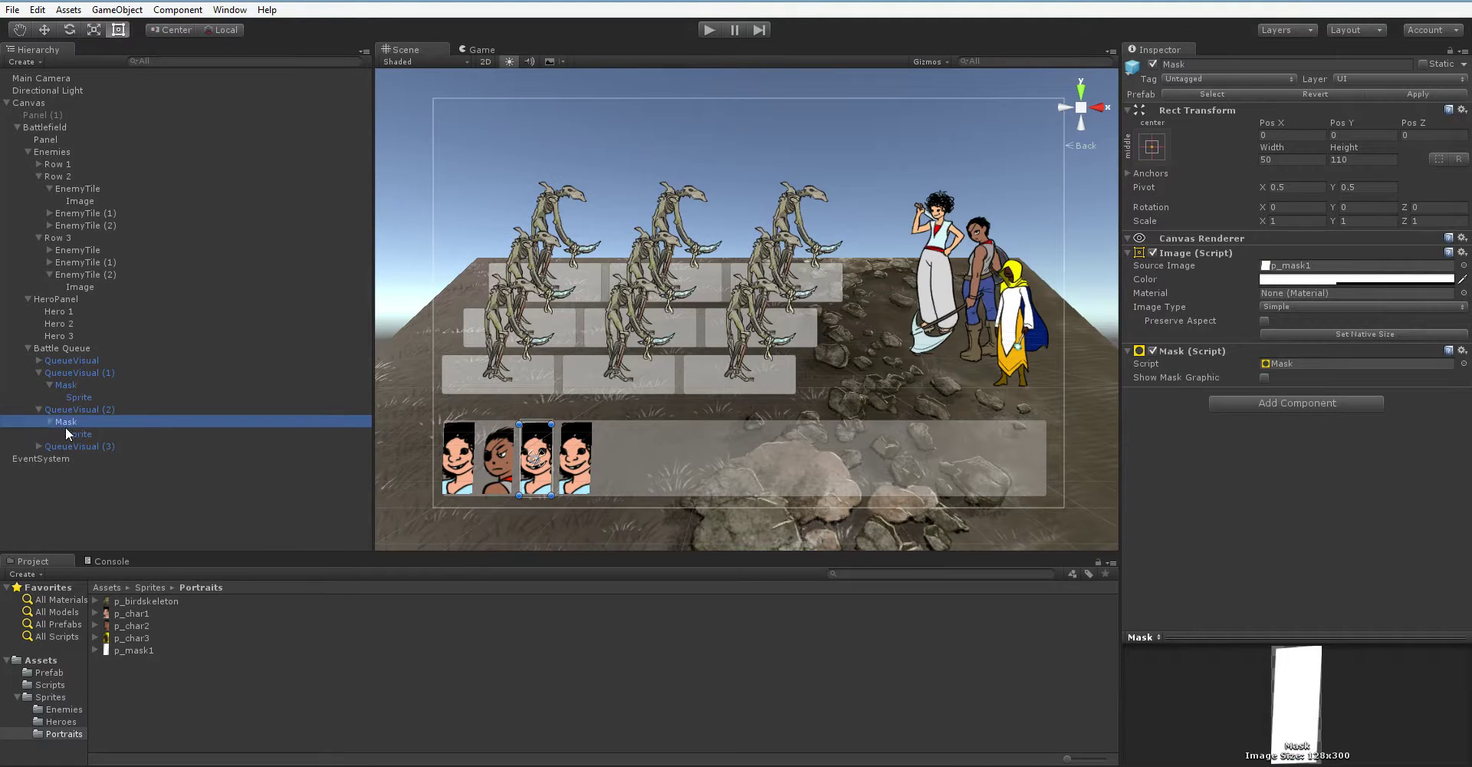
click(71, 433)
drag(104, 639, 1370, 269)
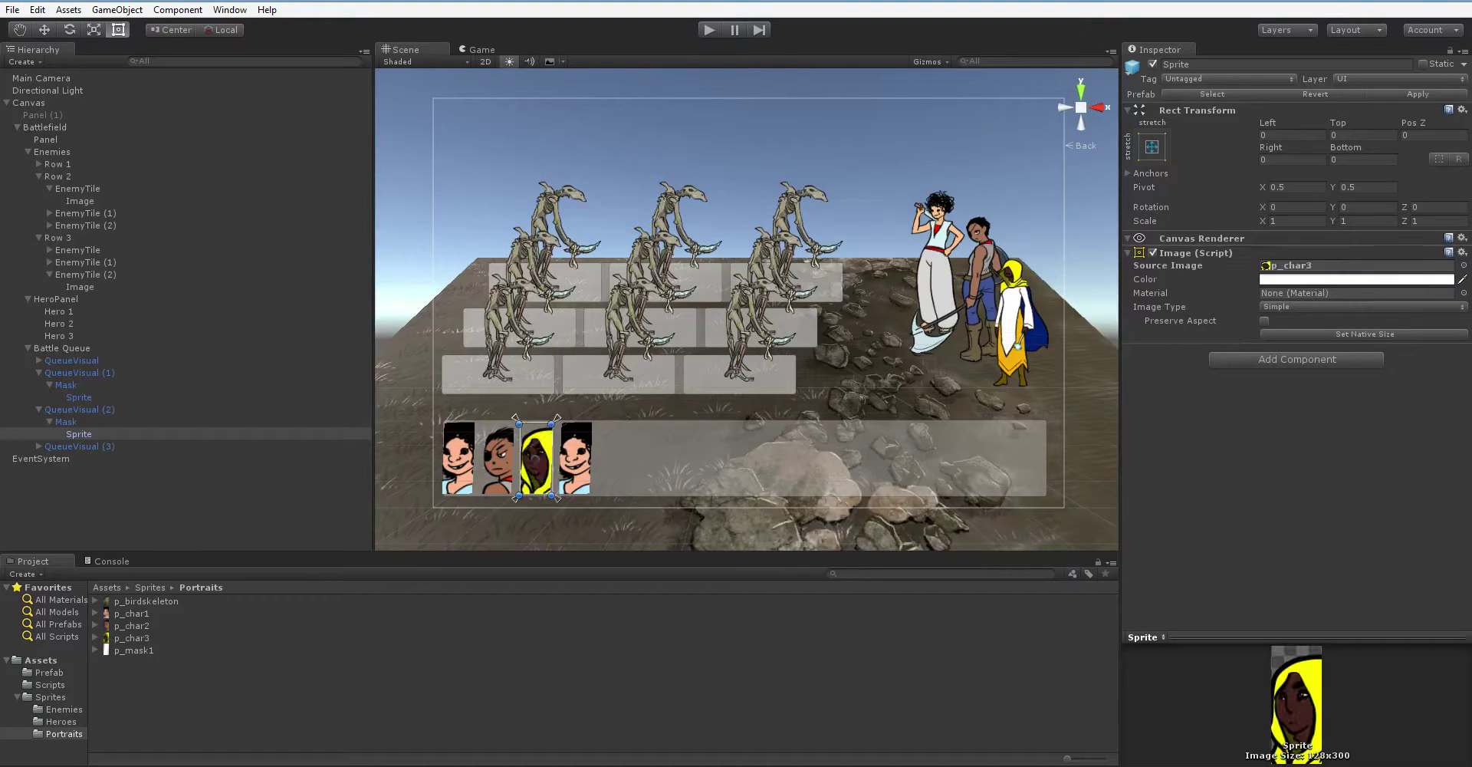
Set the QueueVisual (3) Sprite image to p_birdskeleton.
double_click(48, 446)
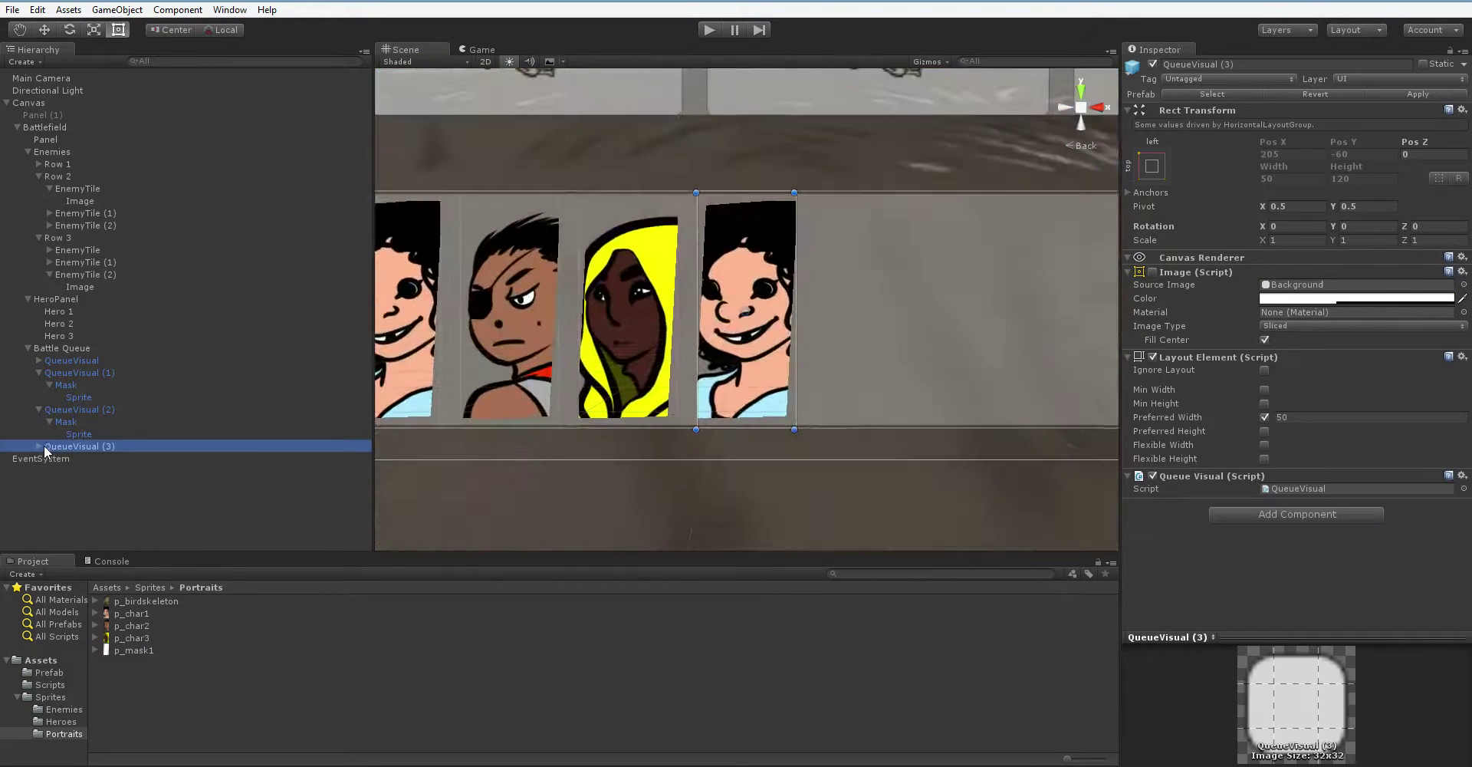
click(49, 458)
click(73, 470)
drag(145, 604, 1319, 267)
scroll(719, 416, down, 1)
scroll(719, 417, down, 3)
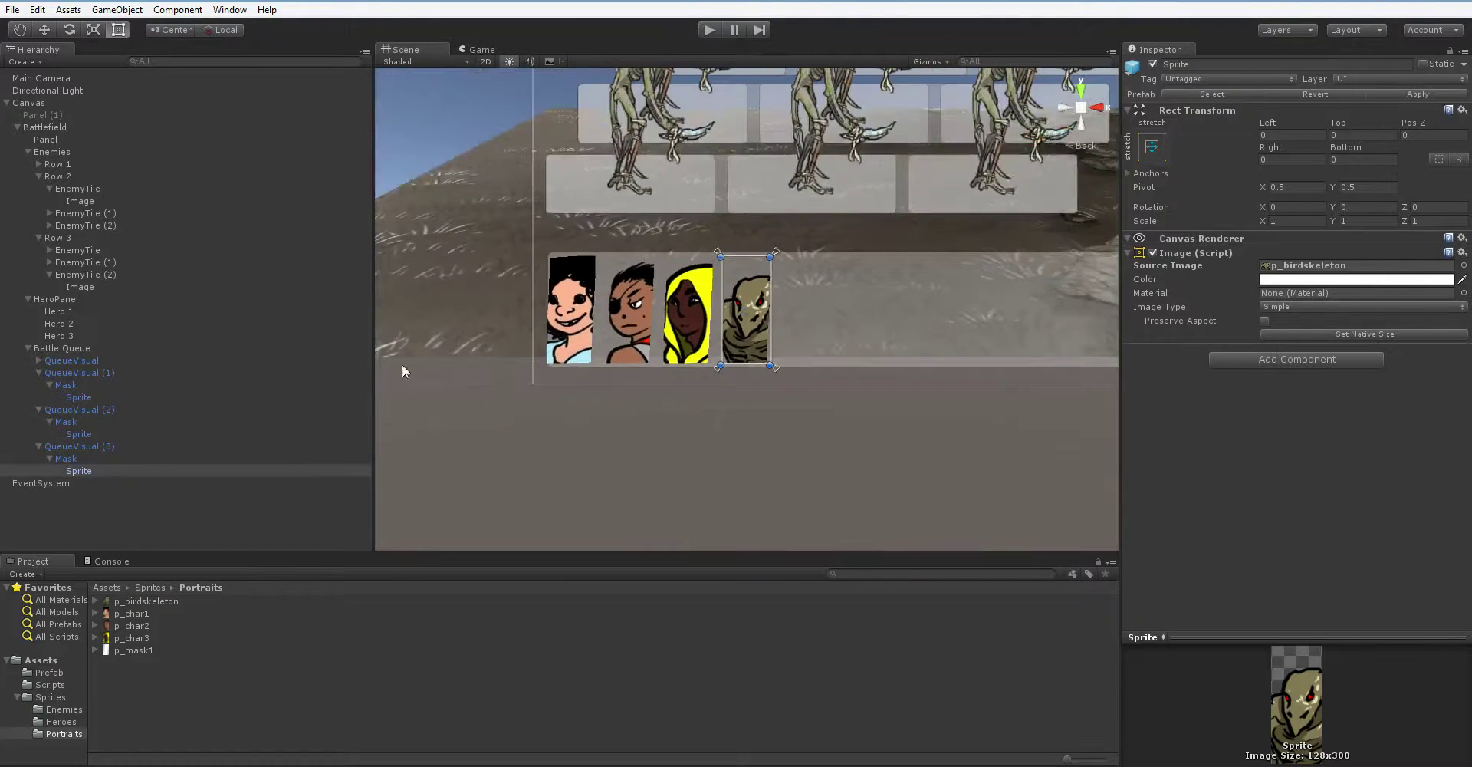
Rename the first QueueVisual to QV FrogSamurai and save it as a prefab in Prefab.
click(119, 373)
click(112, 359)
click(113, 358)
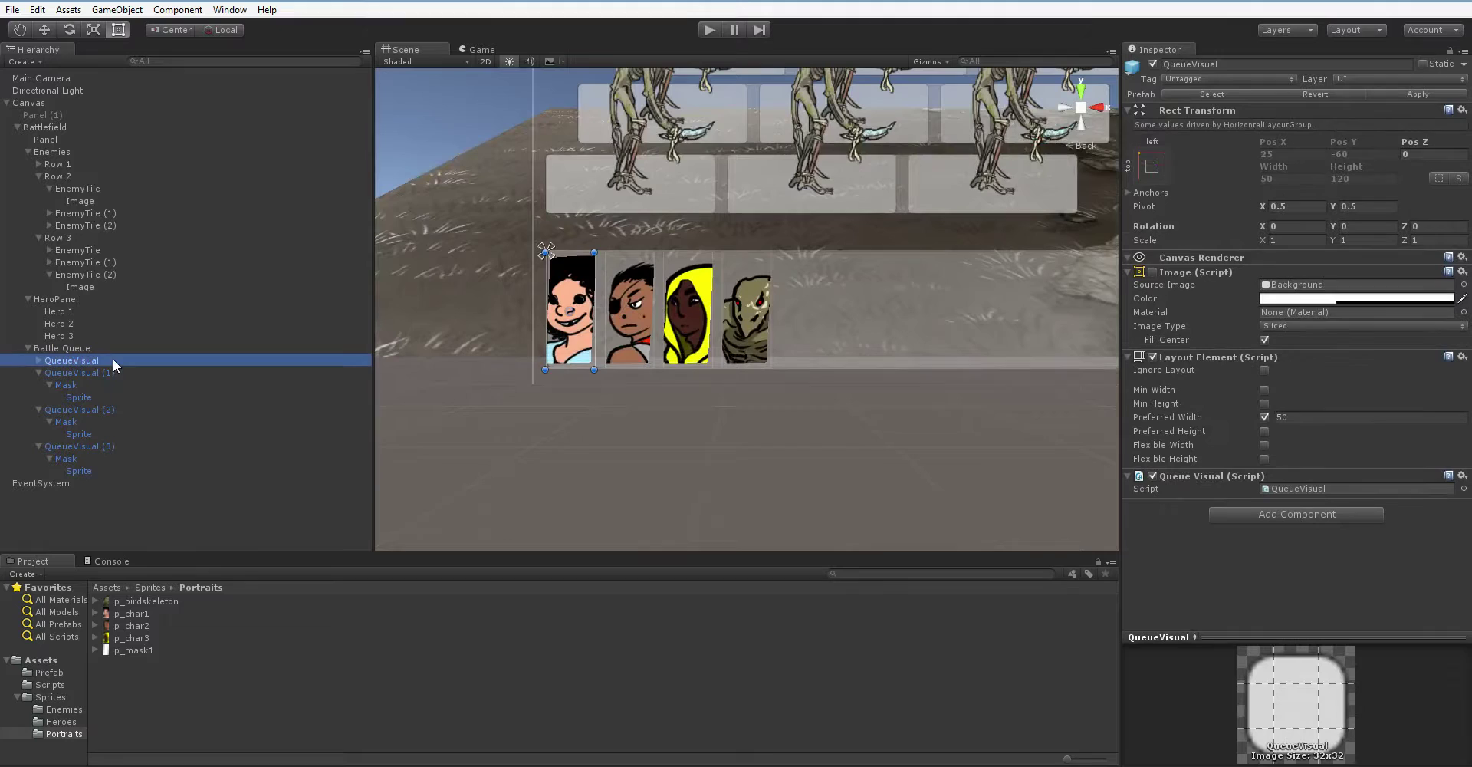
click(1321, 67)
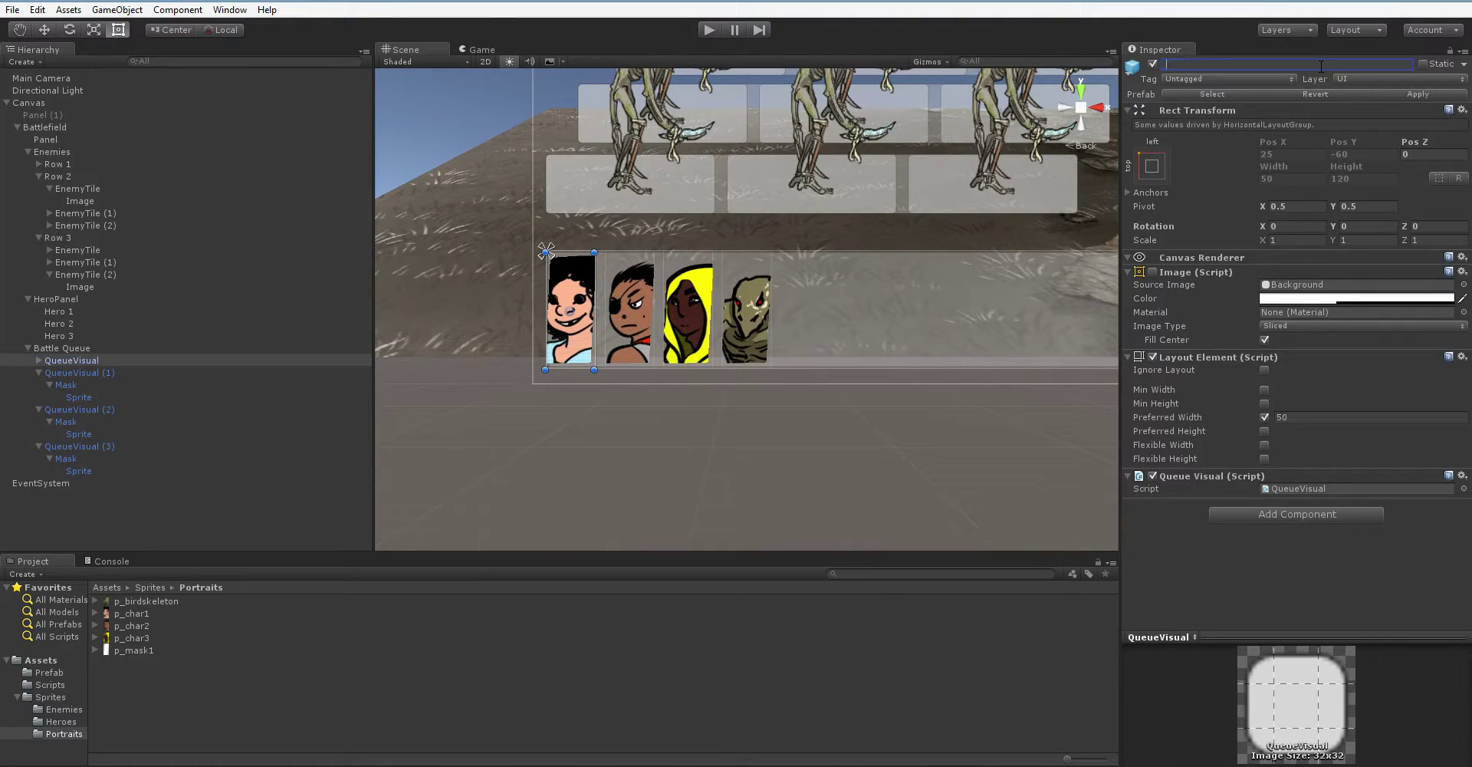
text(QV FrogSamurai)
key(Return)
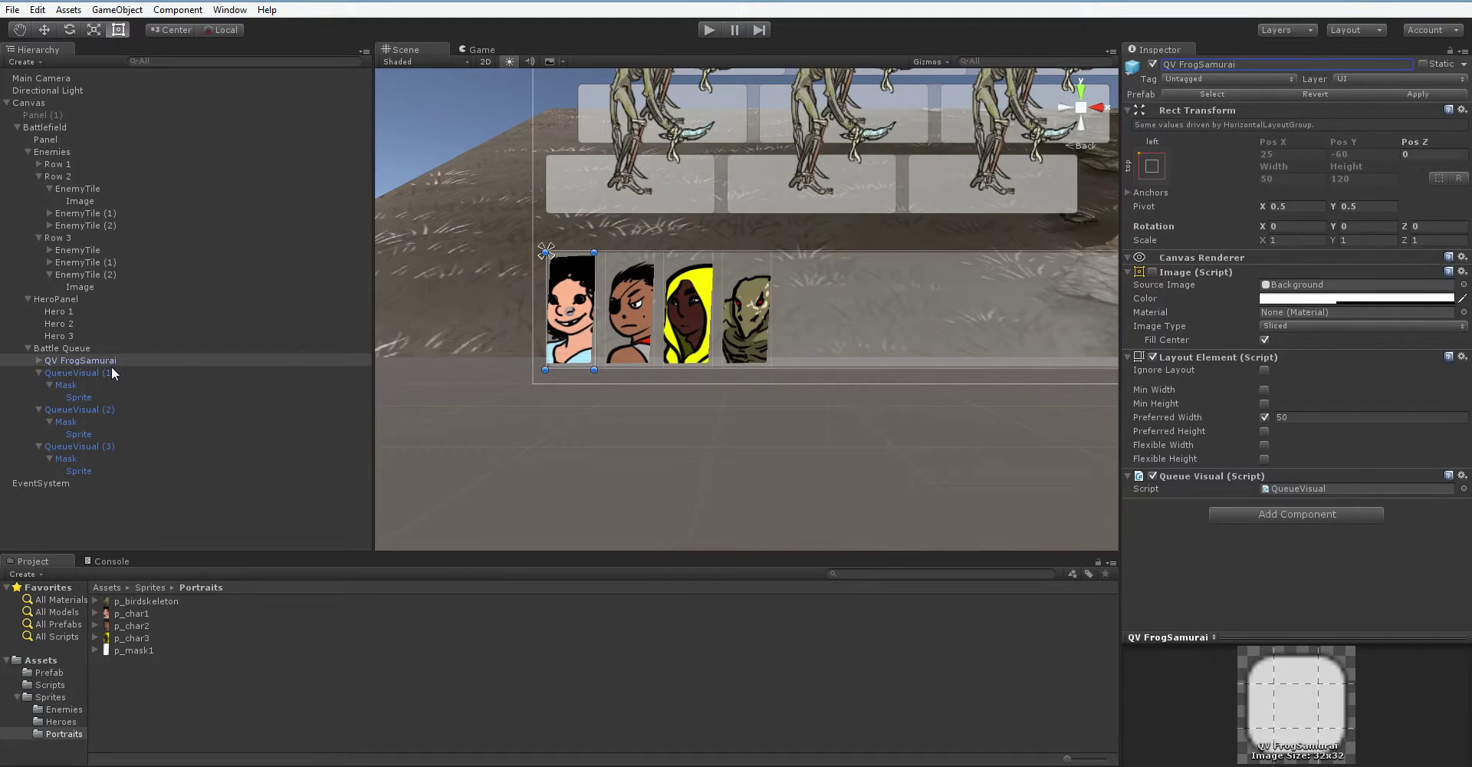
click(60, 675)
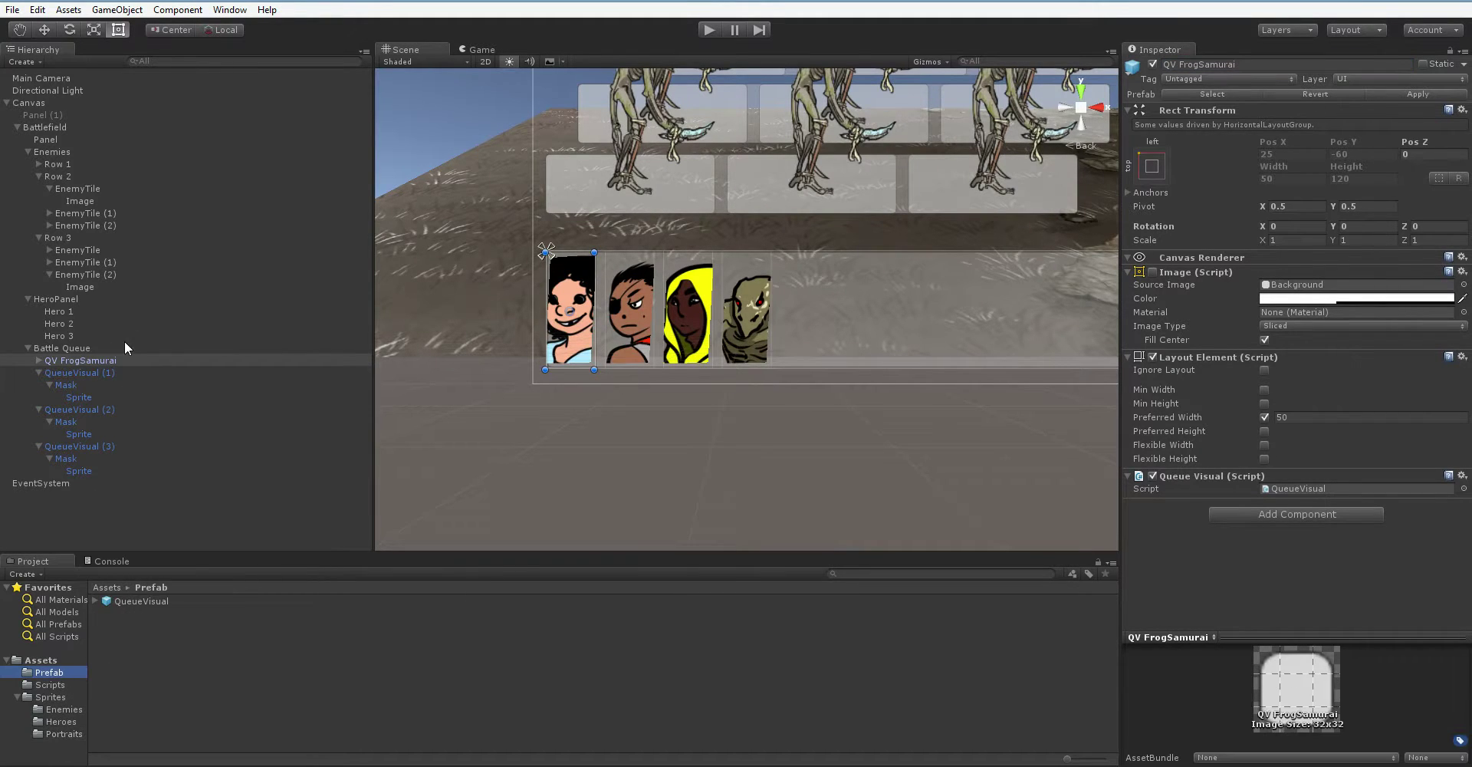
drag(113, 357, 194, 641)
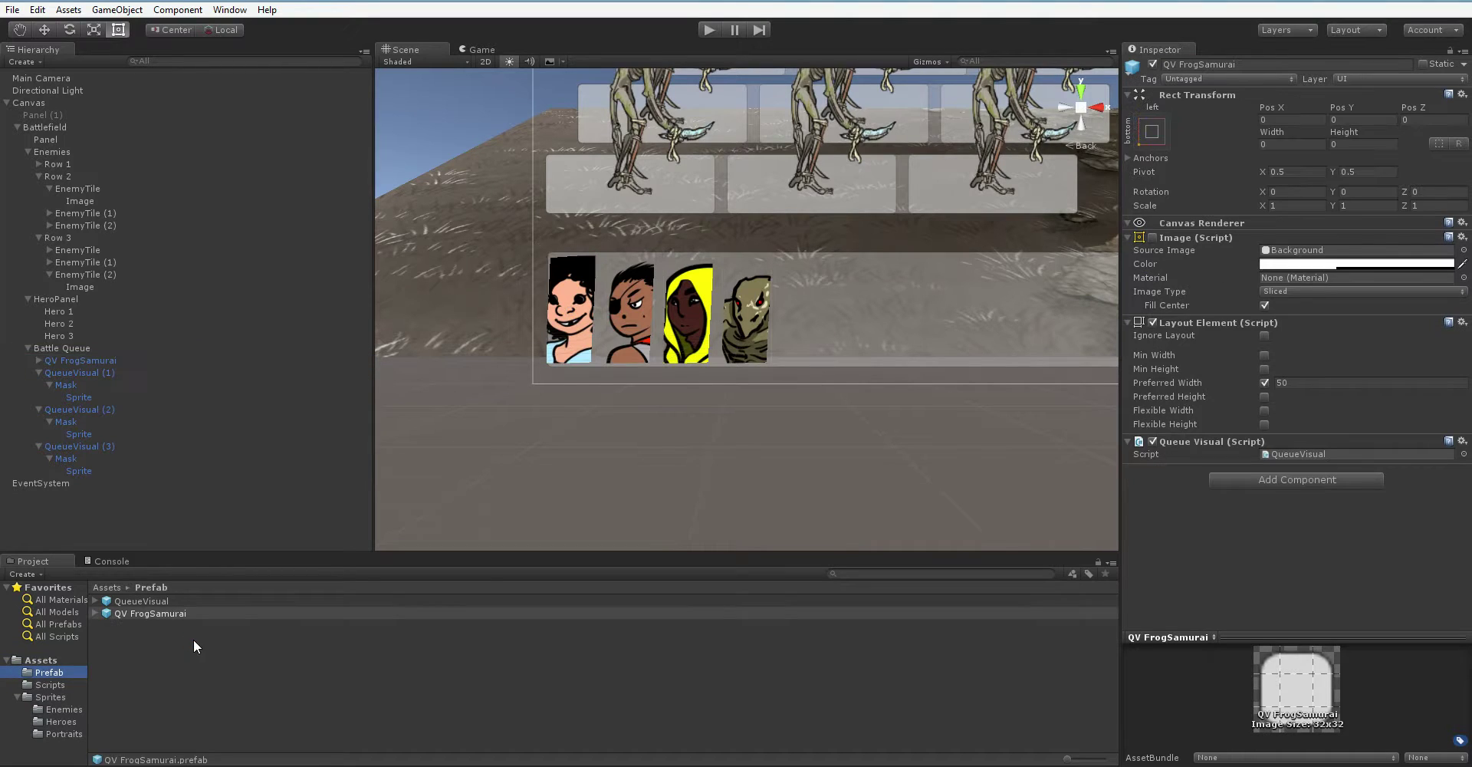
Rename QueueVisual (1) to QV AxLady and save it as a prefab.
click(105, 374)
click(105, 374)
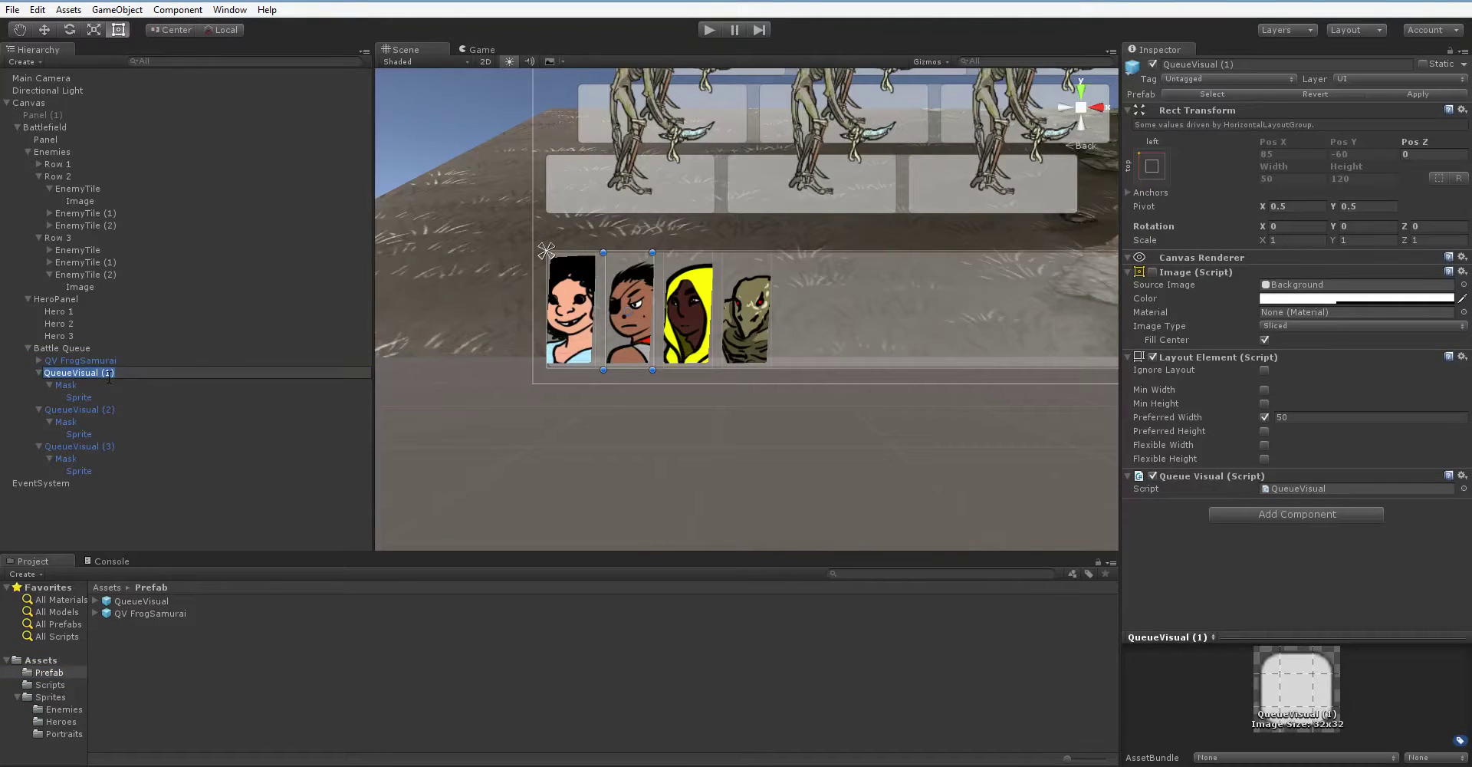
text(QV)
scroll(993, 265, down, 5)
text(V AxLady)
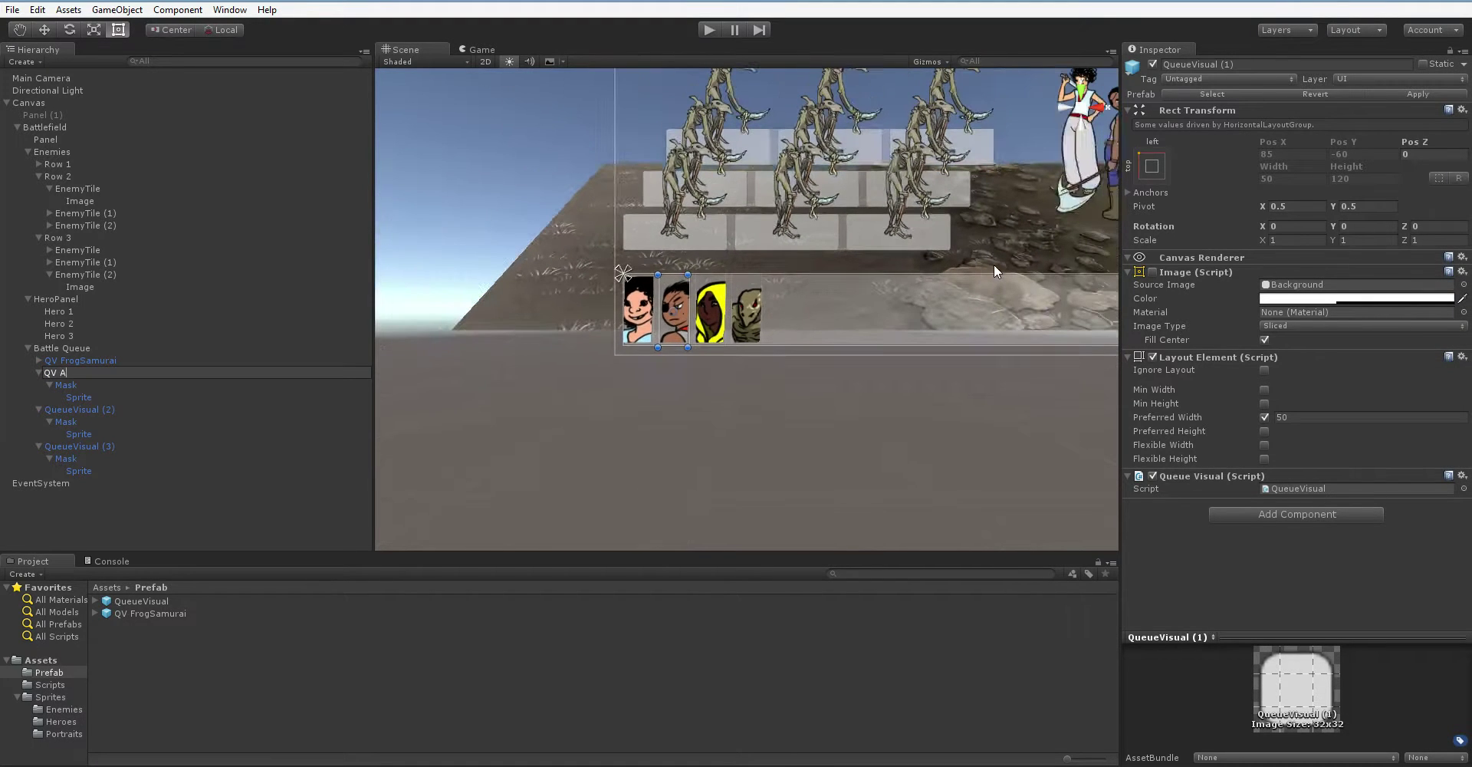
key(Return)
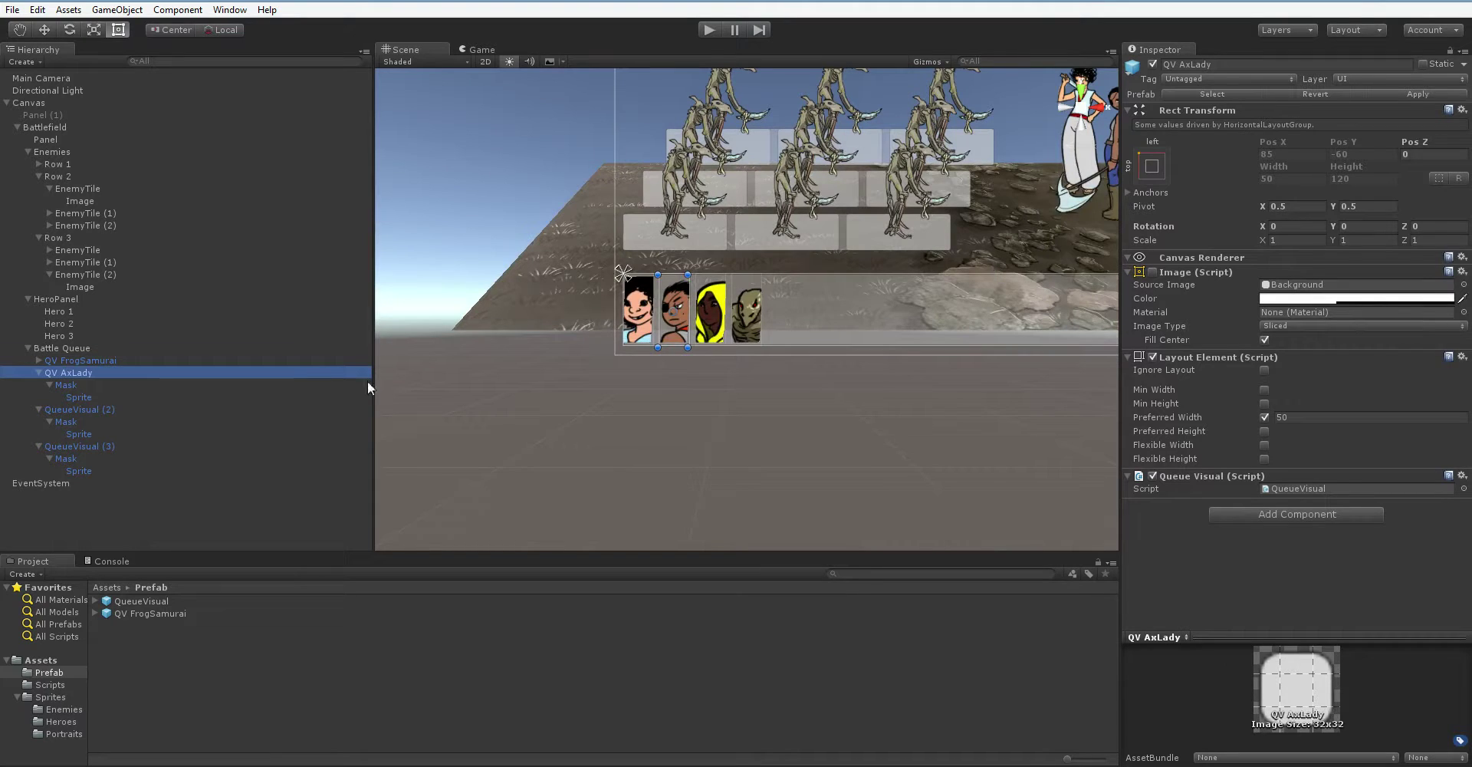
drag(85, 379, 173, 627)
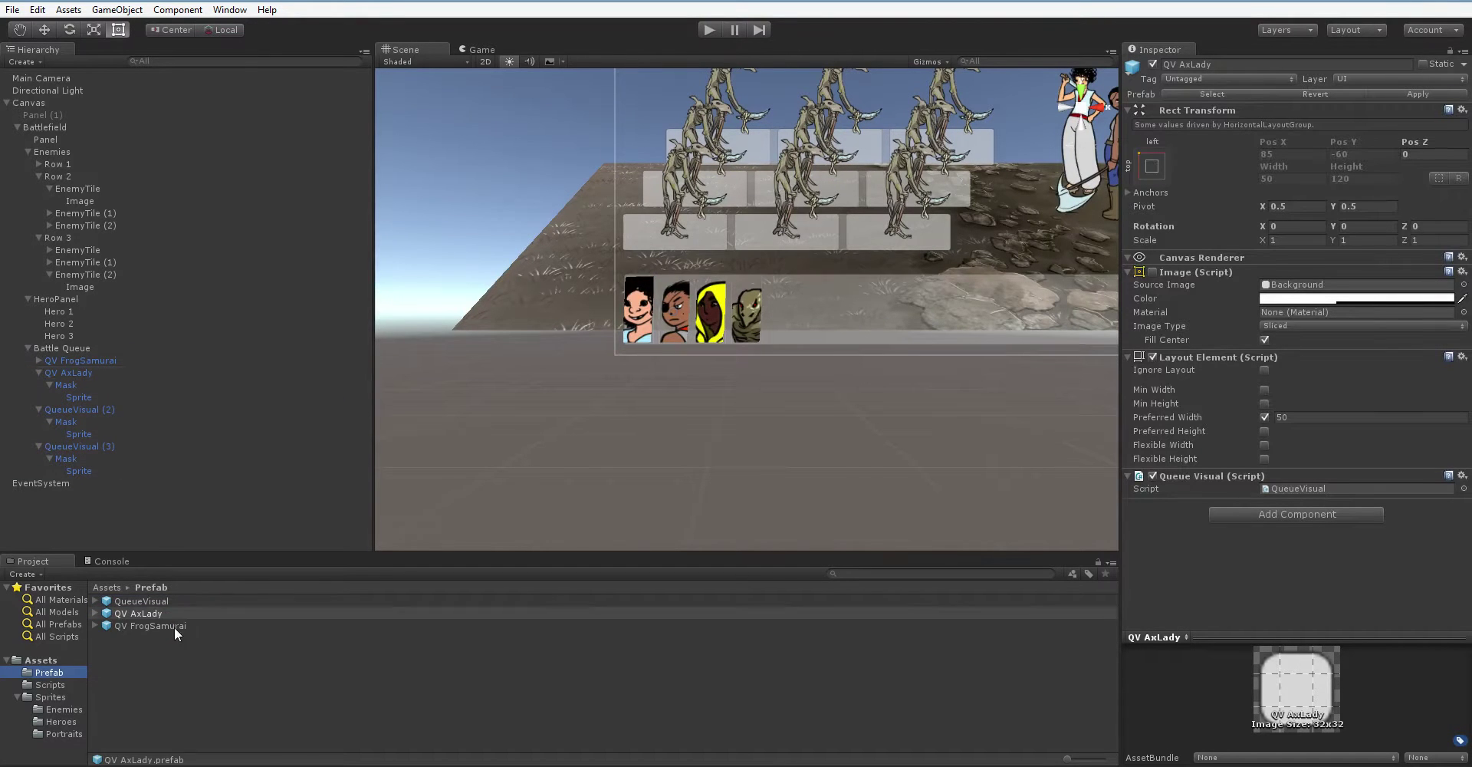
Rename QueueVisual (2) to QV YellowMage and save it as a prefab.
click(85, 409)
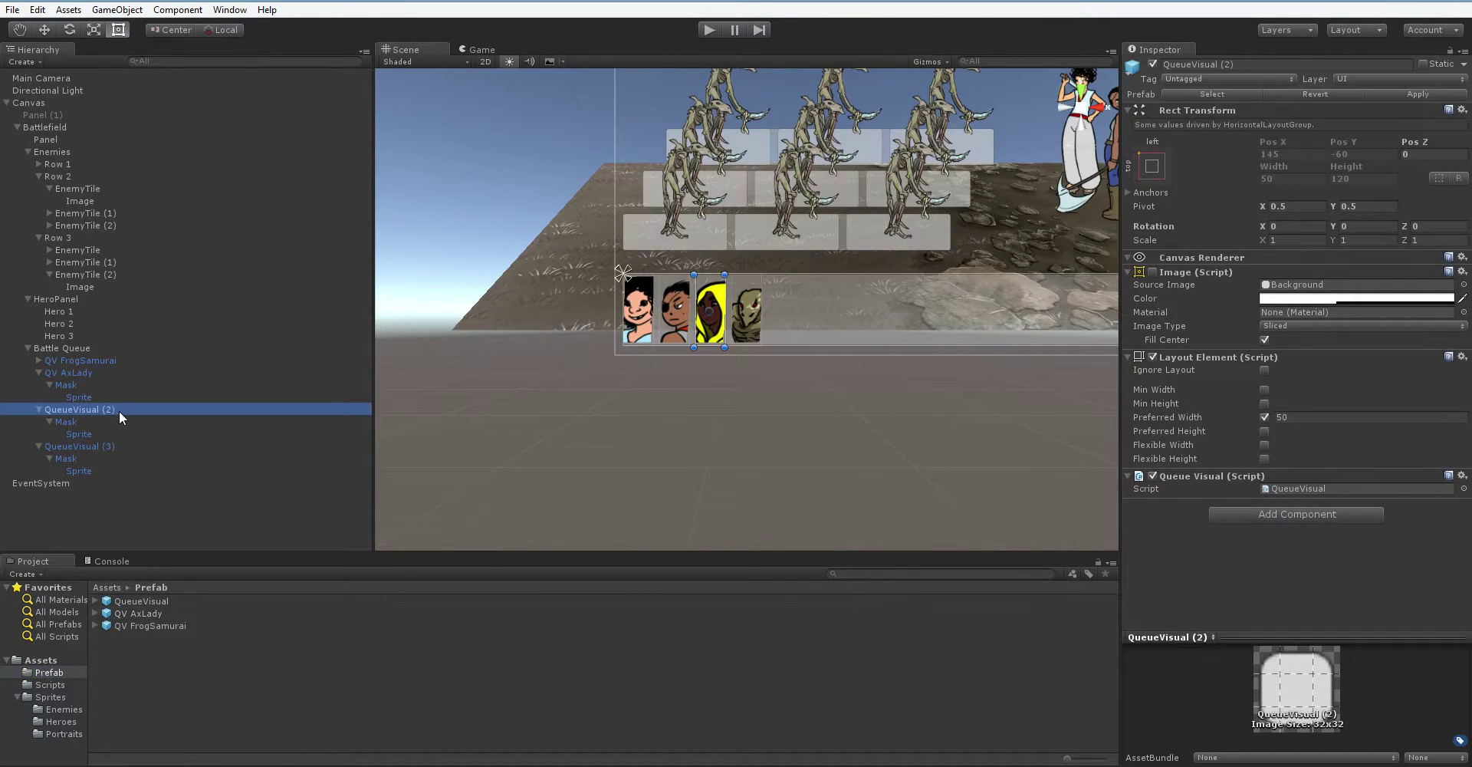
click(118, 411)
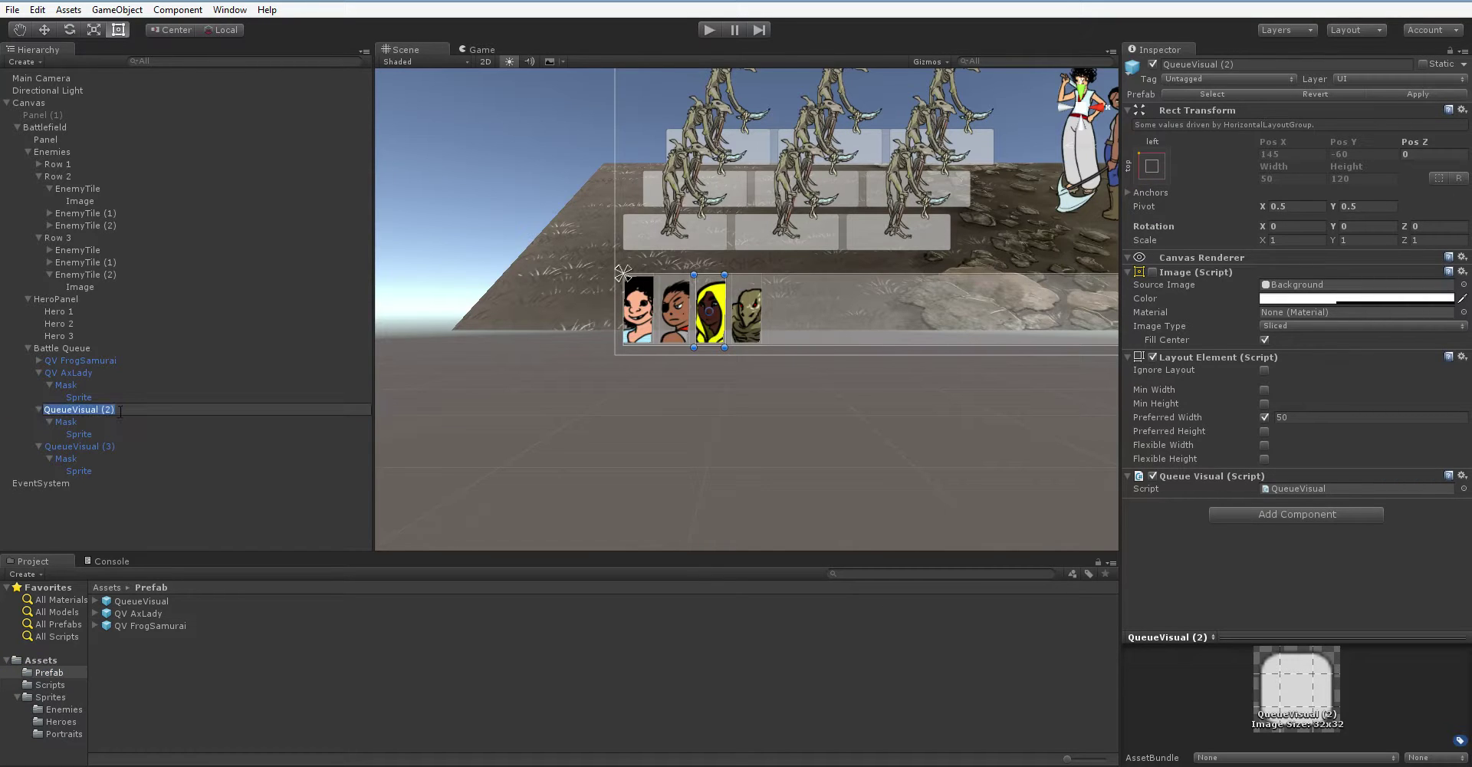
text(QV YellowMage)
key(Return)
drag(118, 411, 138, 660)
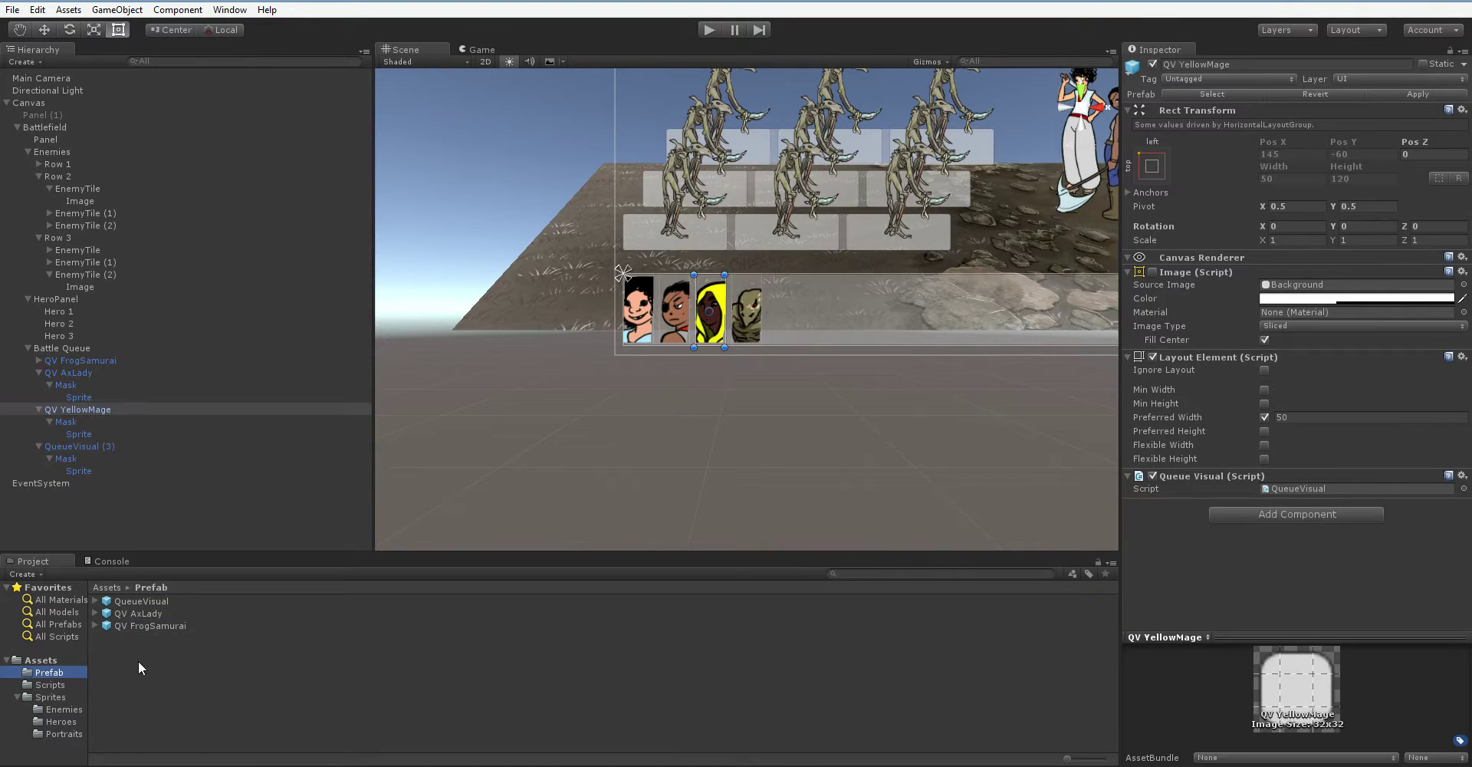
Rename QueueVisual (3) to QV BirdSkeleton and save it as a prefab.
click(84, 447)
click(95, 444)
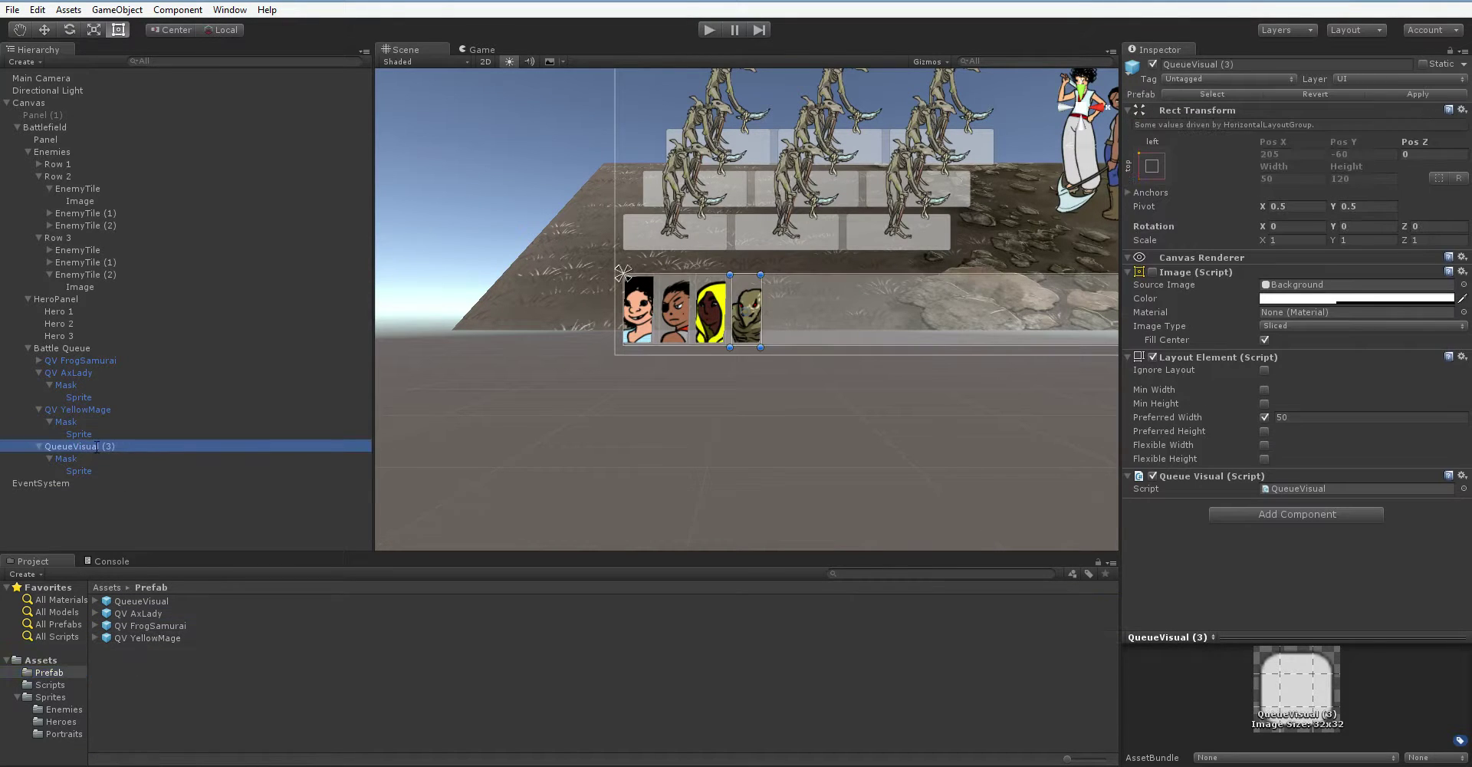
text(QV)
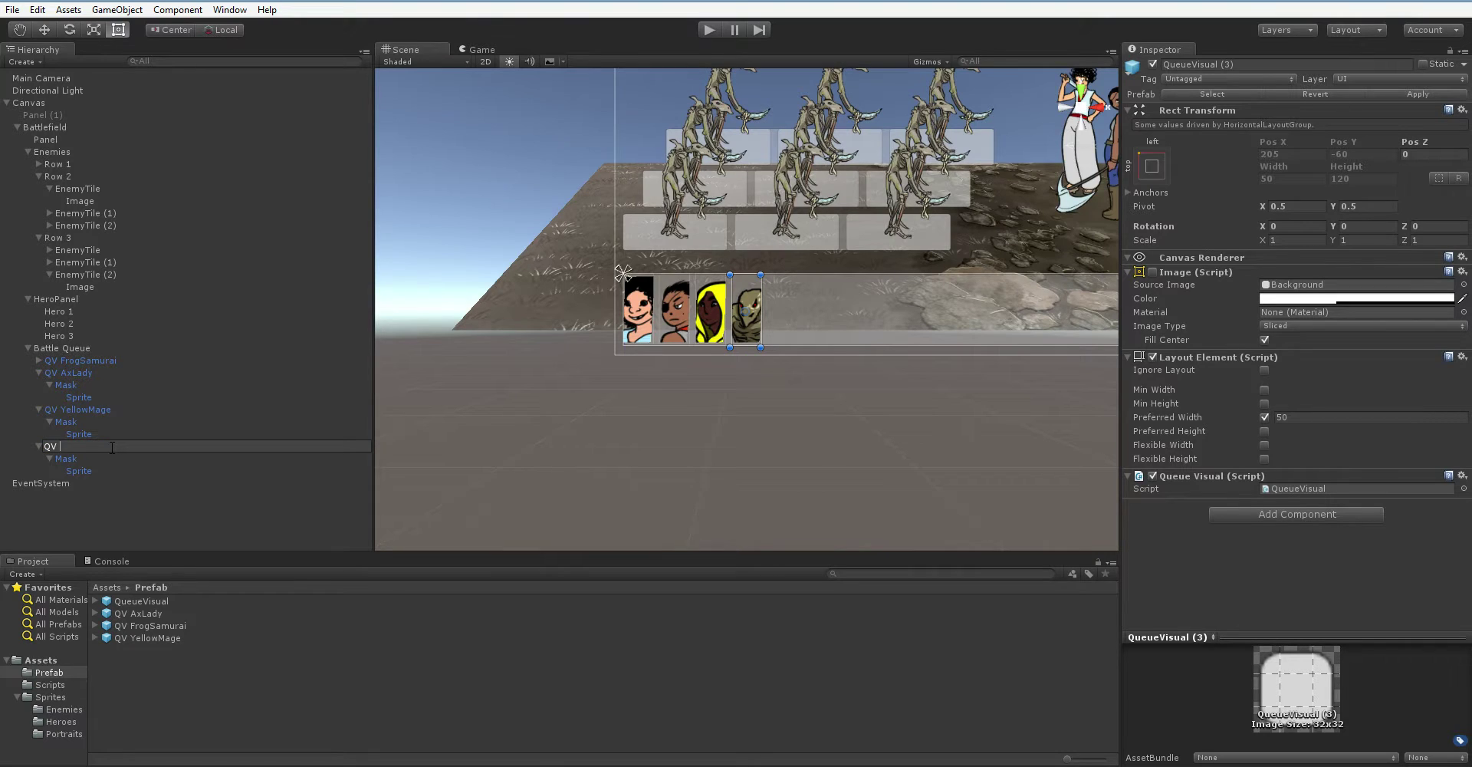
text( BirdSkeleton)
key(Return)
drag(110, 447, 158, 702)
Check each renamed queue visual and the BirdSkeleton portrait sprite in the Inspector.
click(144, 371)
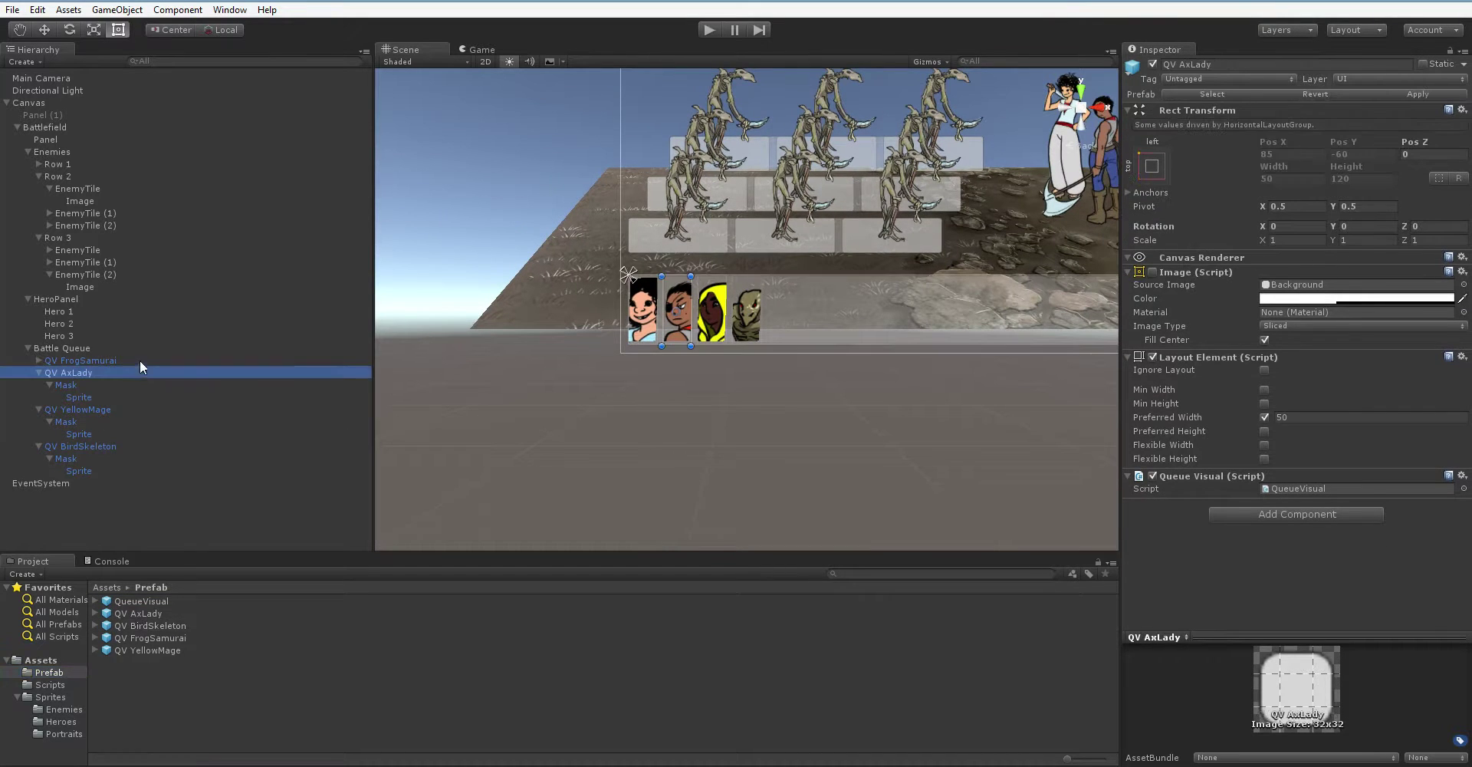
click(146, 410)
click(151, 446)
click(154, 470)
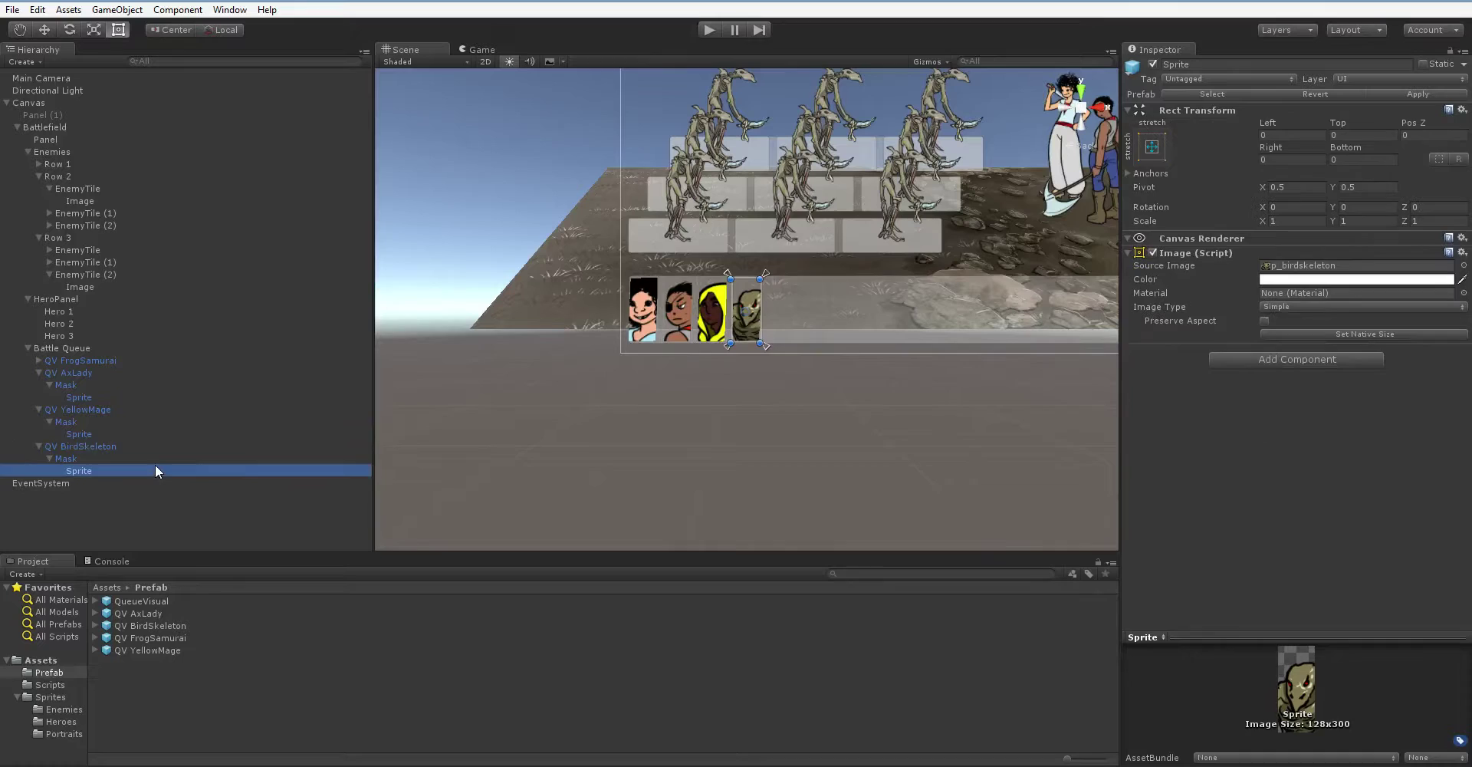
click(146, 445)
click(138, 360)
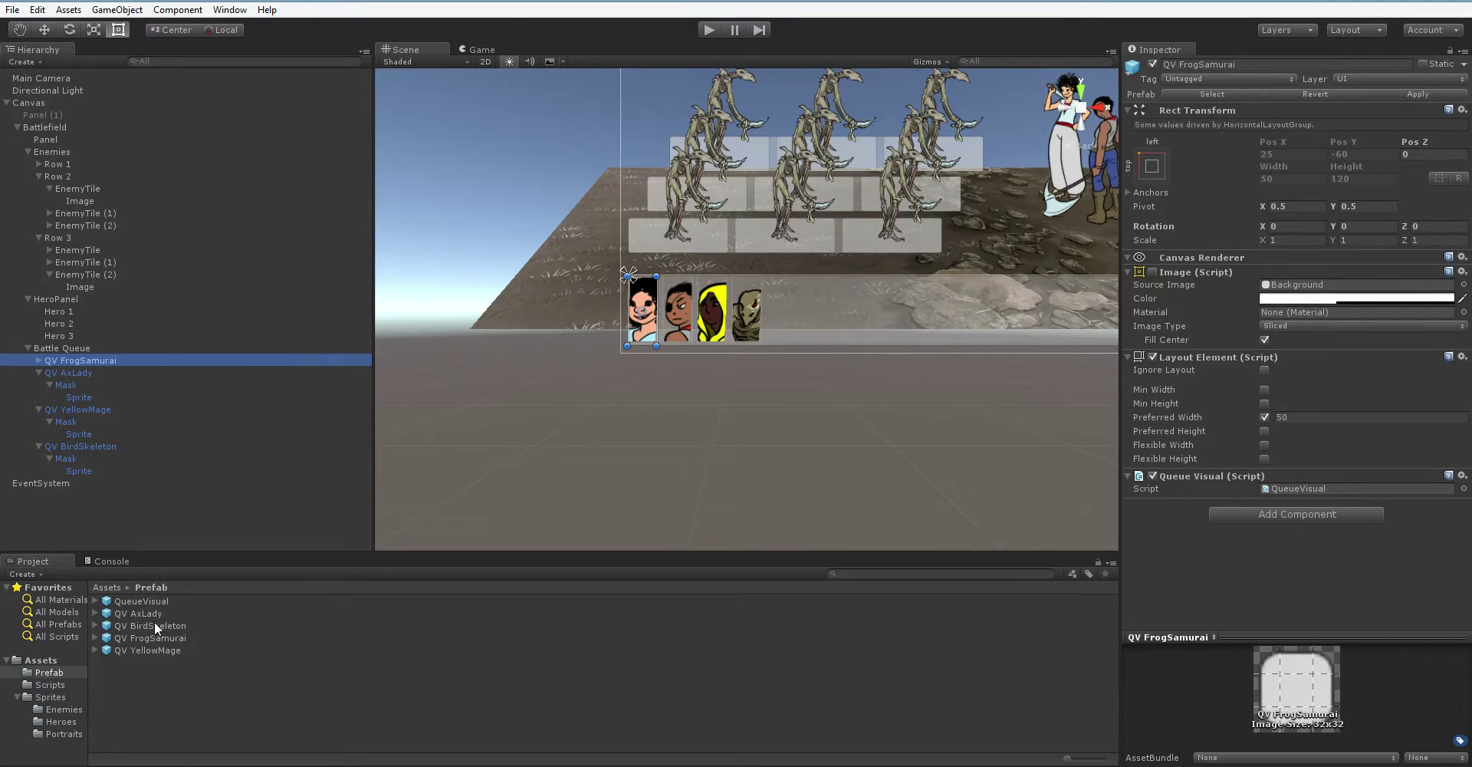
Create an empty game object named FrogSamurai.
click(116, 9)
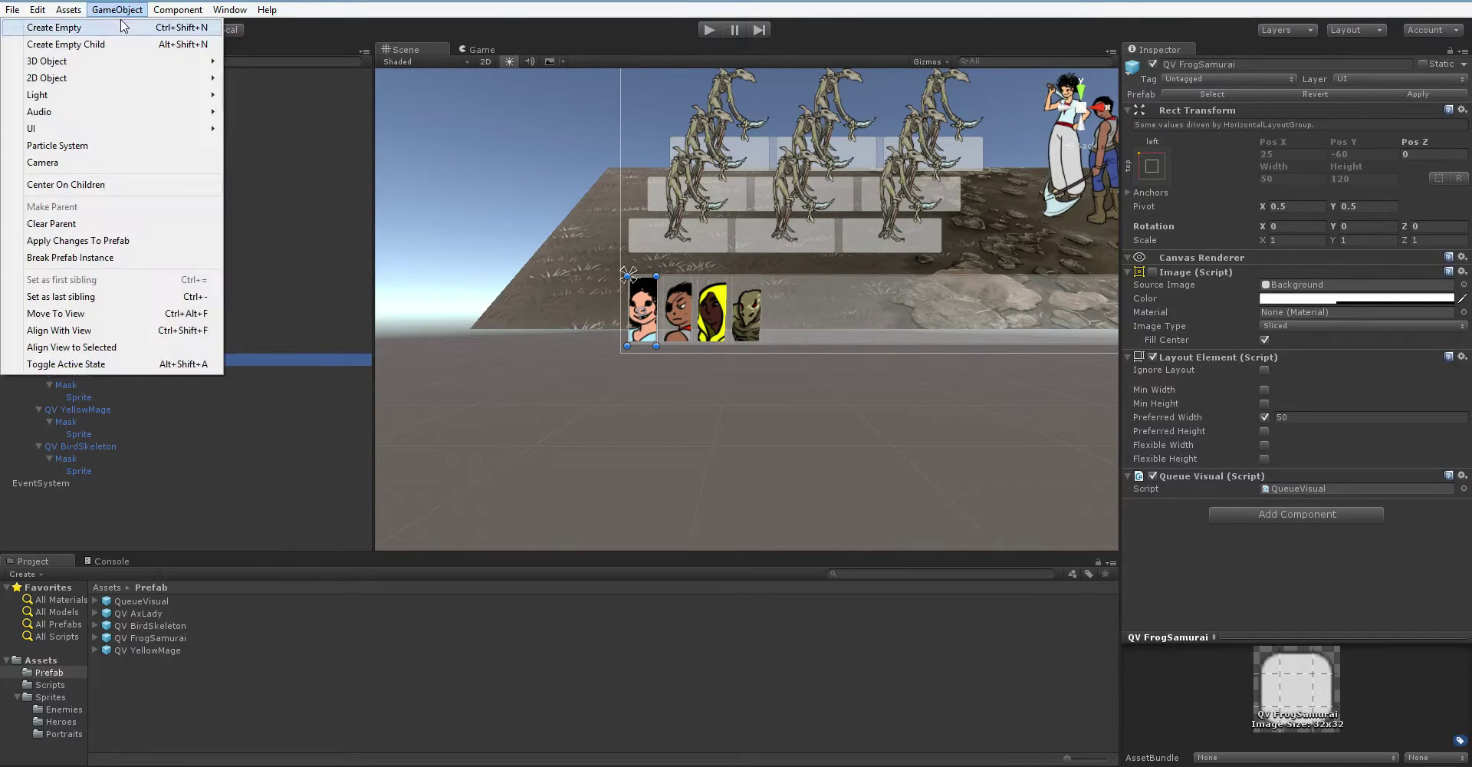
click(127, 27)
click(1275, 65)
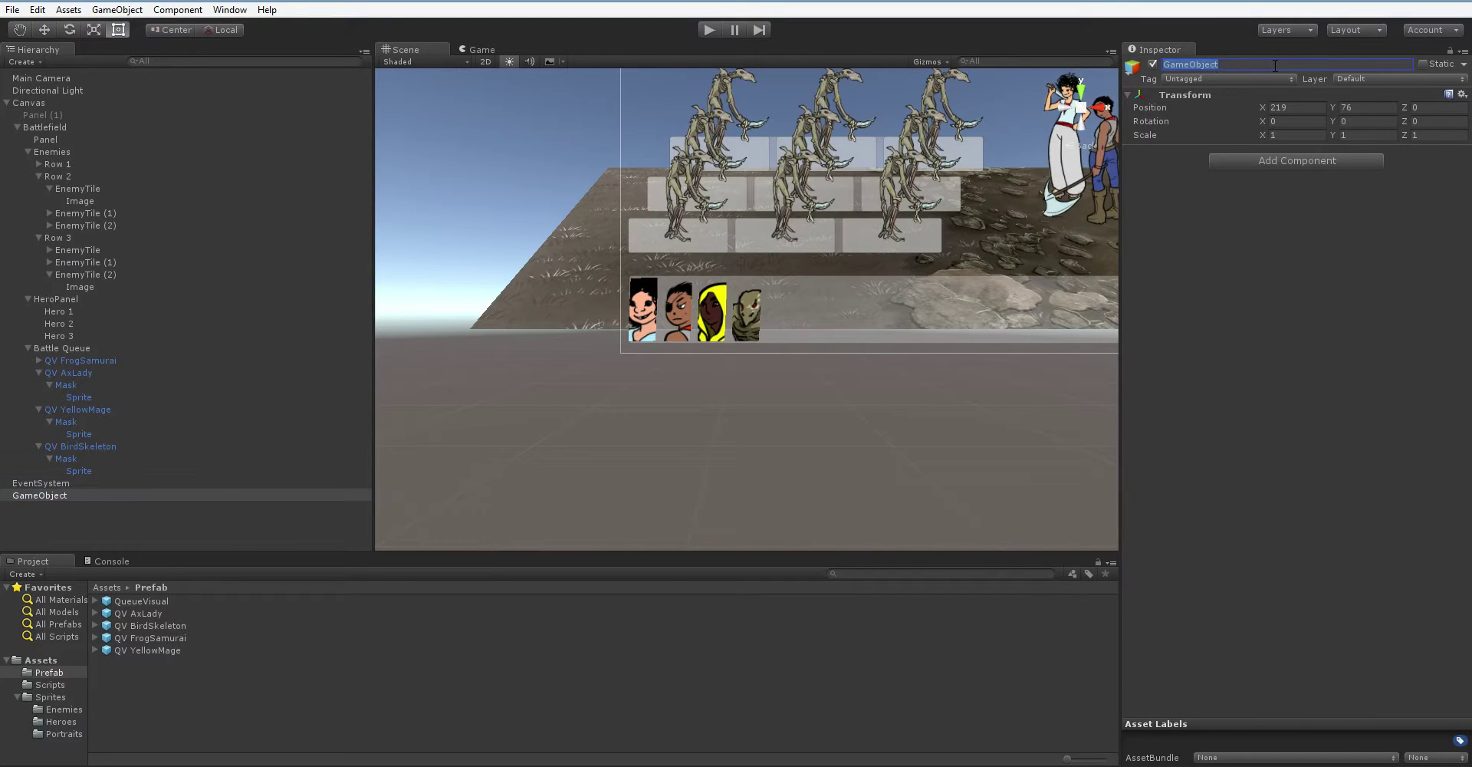
text(FrogSamurai)
key(Return)
Attach the Combatant script to FrogSamurai and try assigning Char1 as its battle sprite.
click(50, 685)
drag(127, 603, 1365, 348)
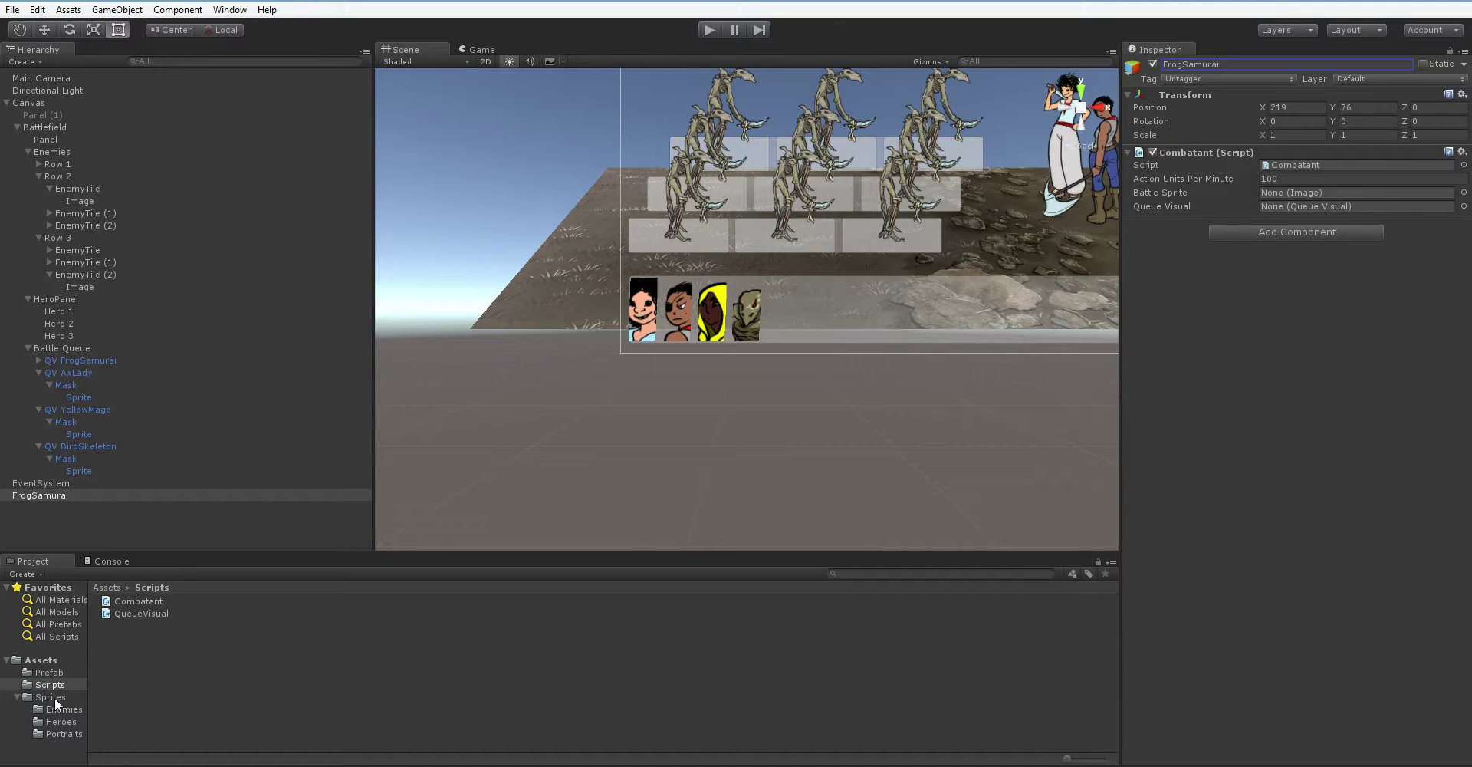
click(55, 720)
drag(123, 602, 1283, 201)
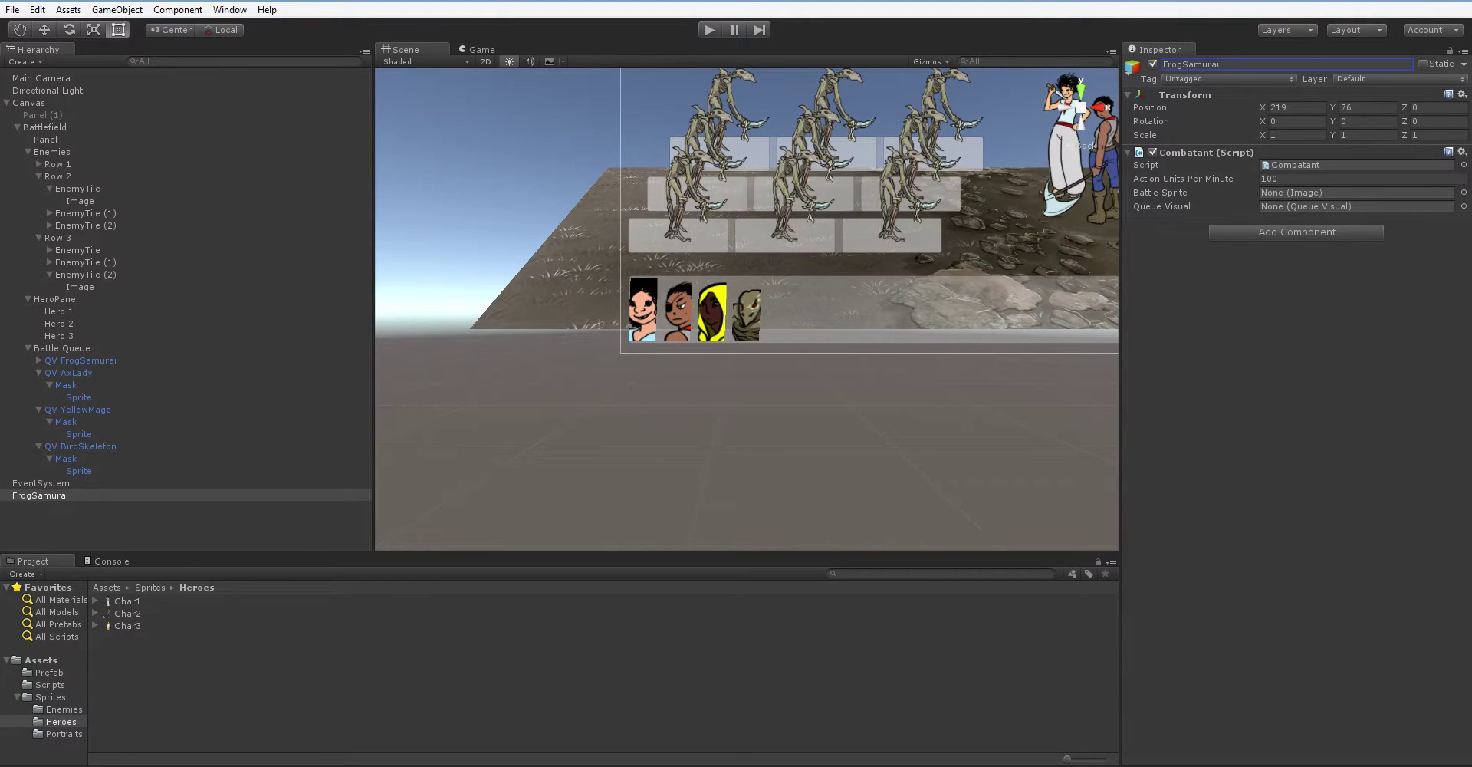
key(alt+Tab)
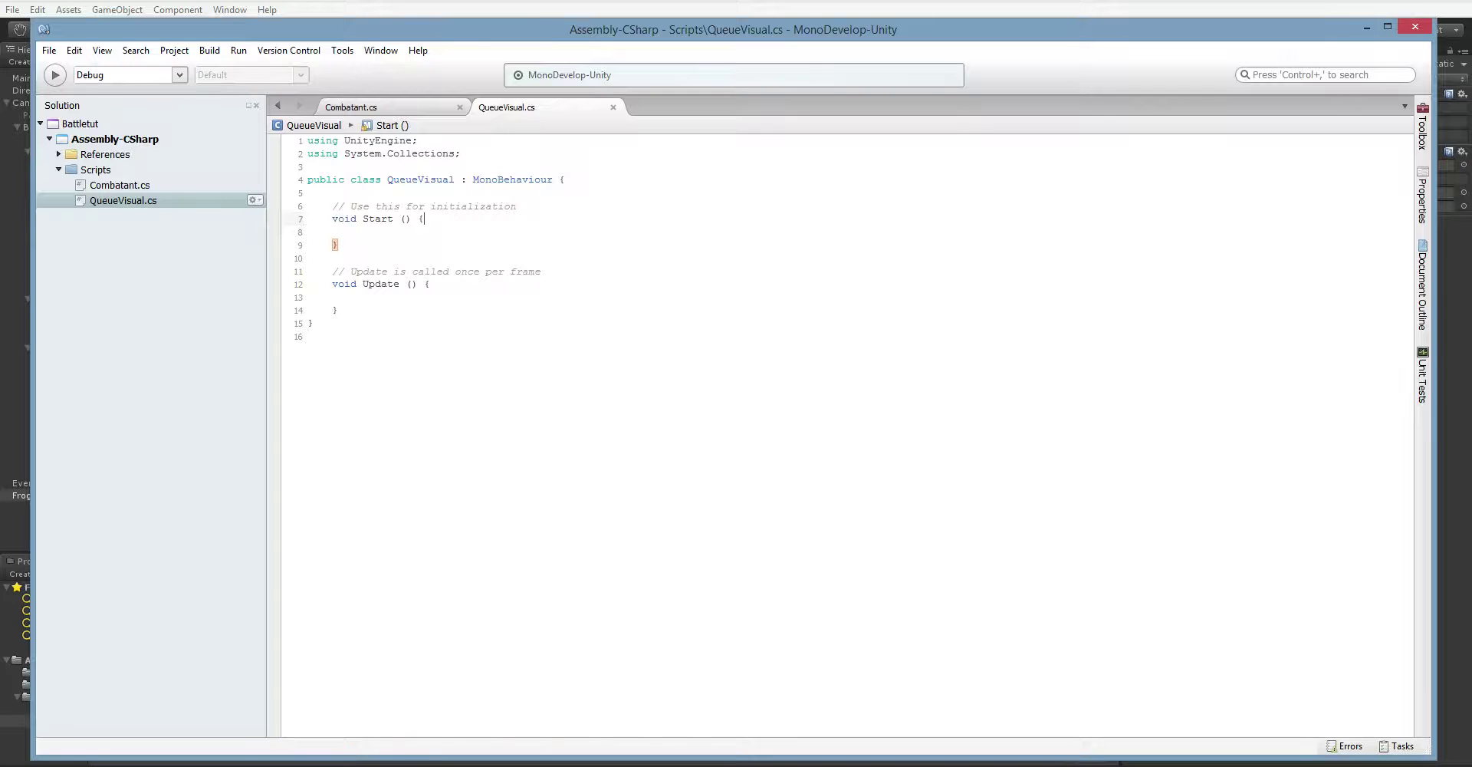
Change battleSprite's type from Image to Sprite, then assign Char1 as FrogSamurai's Battle Sprite.
click(421, 112)
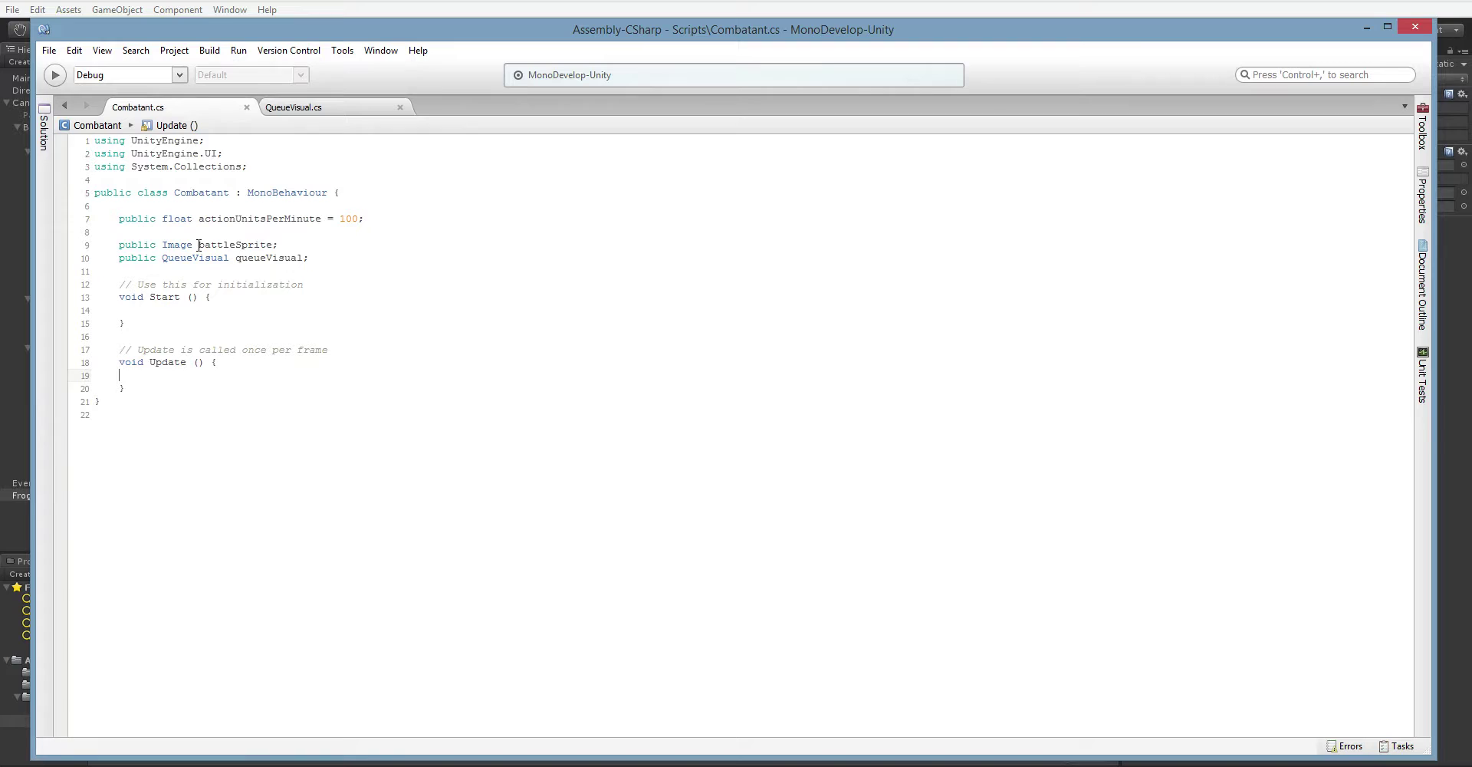
drag(195, 246, 162, 245)
text(Sprite)
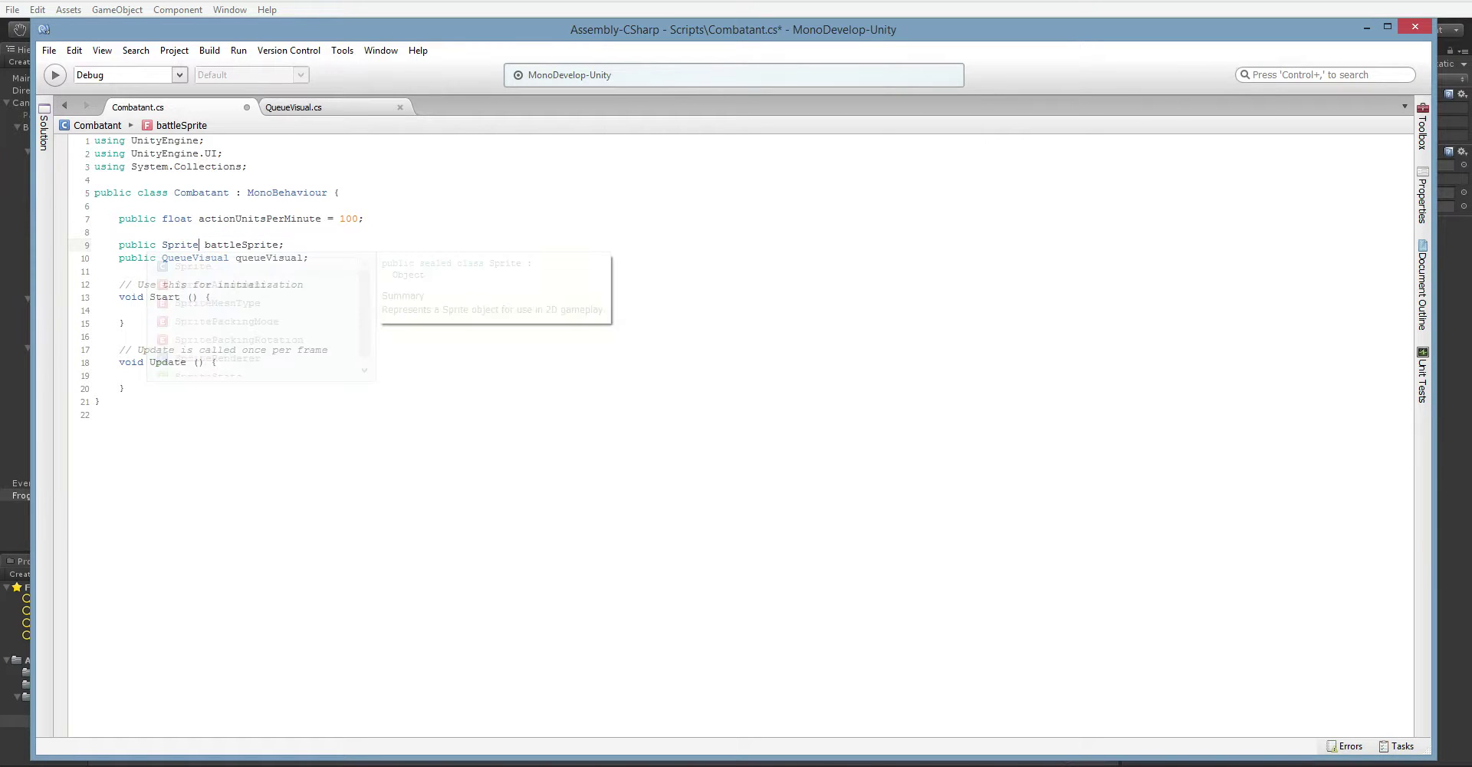
key(alt+Tab)
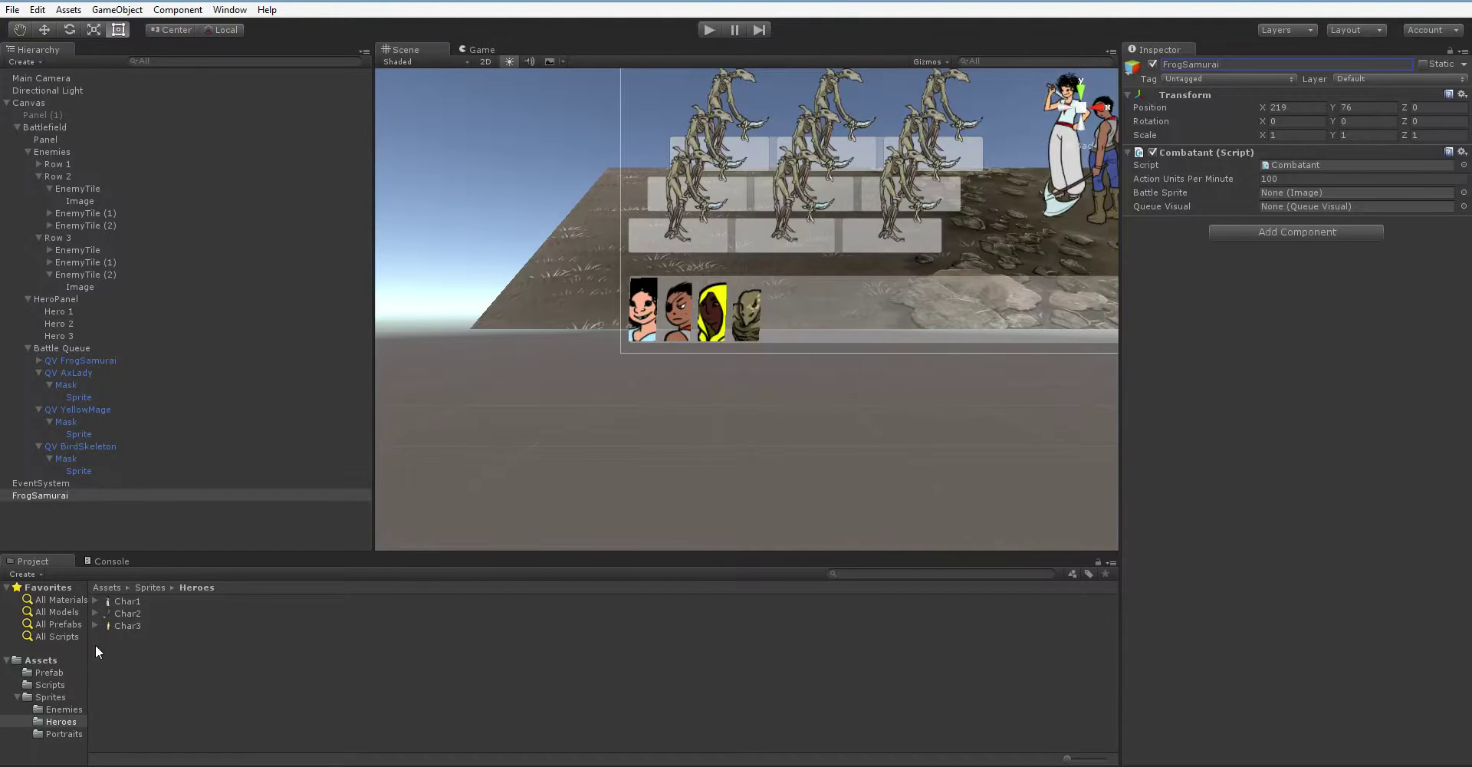
drag(126, 597, 1356, 195)
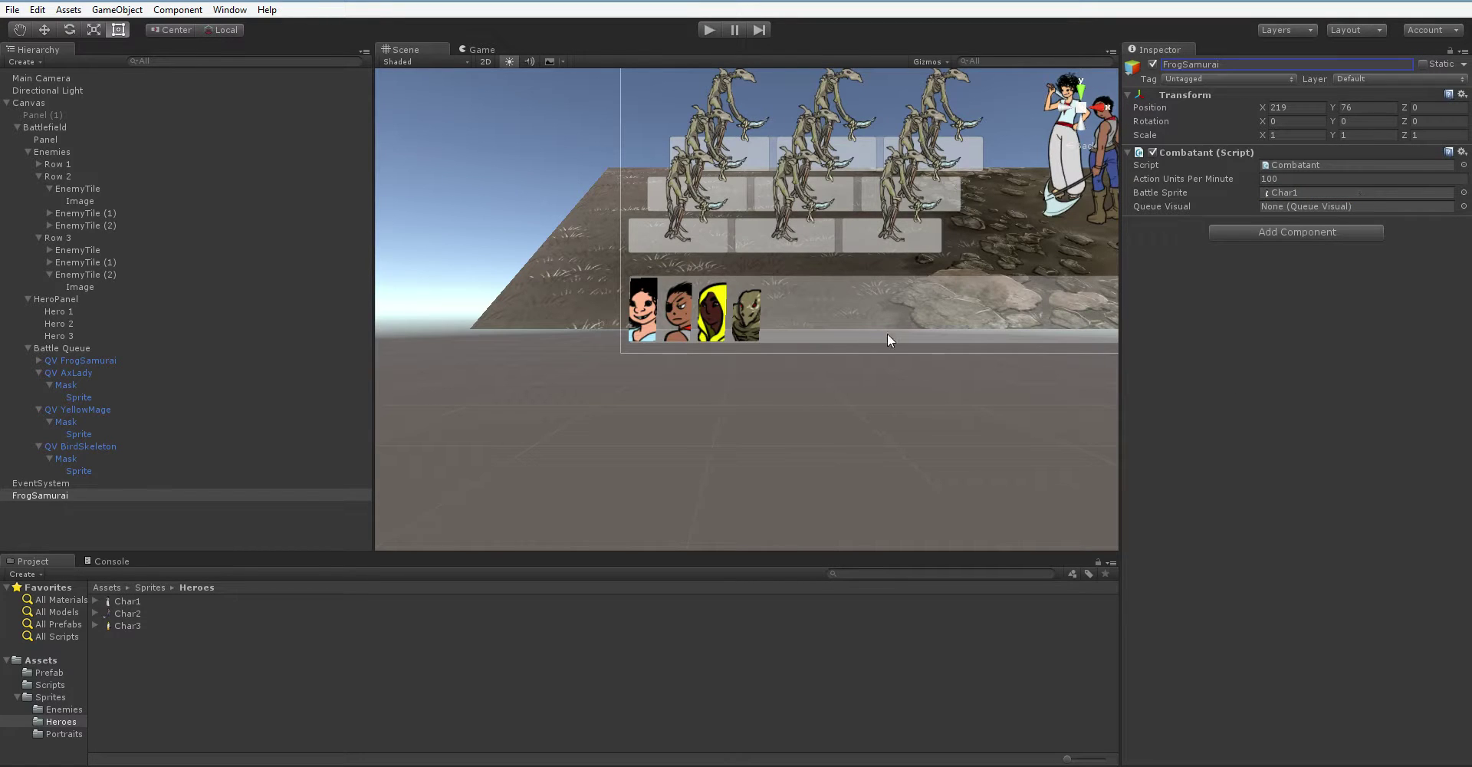
Assign the QV FrogSamurai prefab as FrogSamurai's Queue Visual.
click(43, 675)
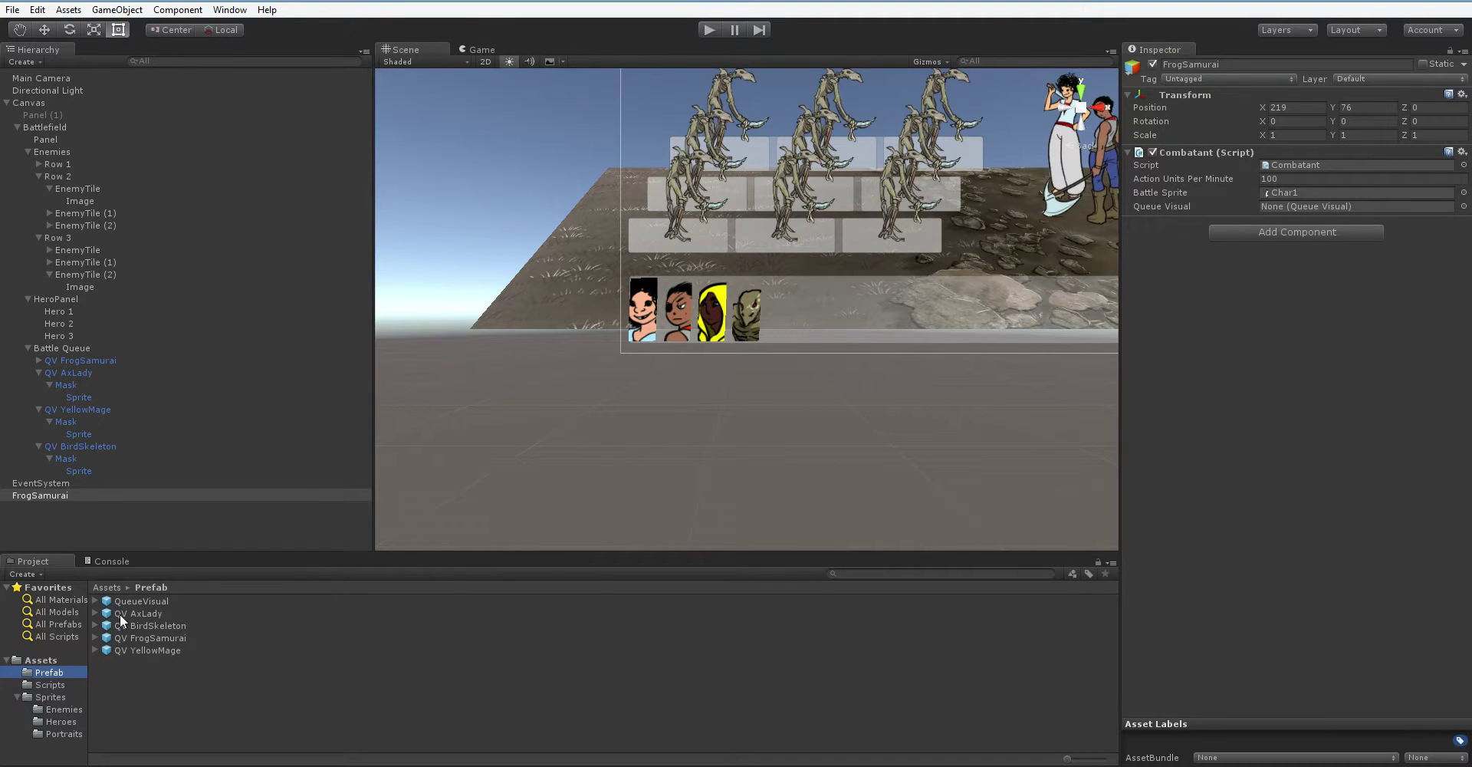
drag(126, 637, 1431, 208)
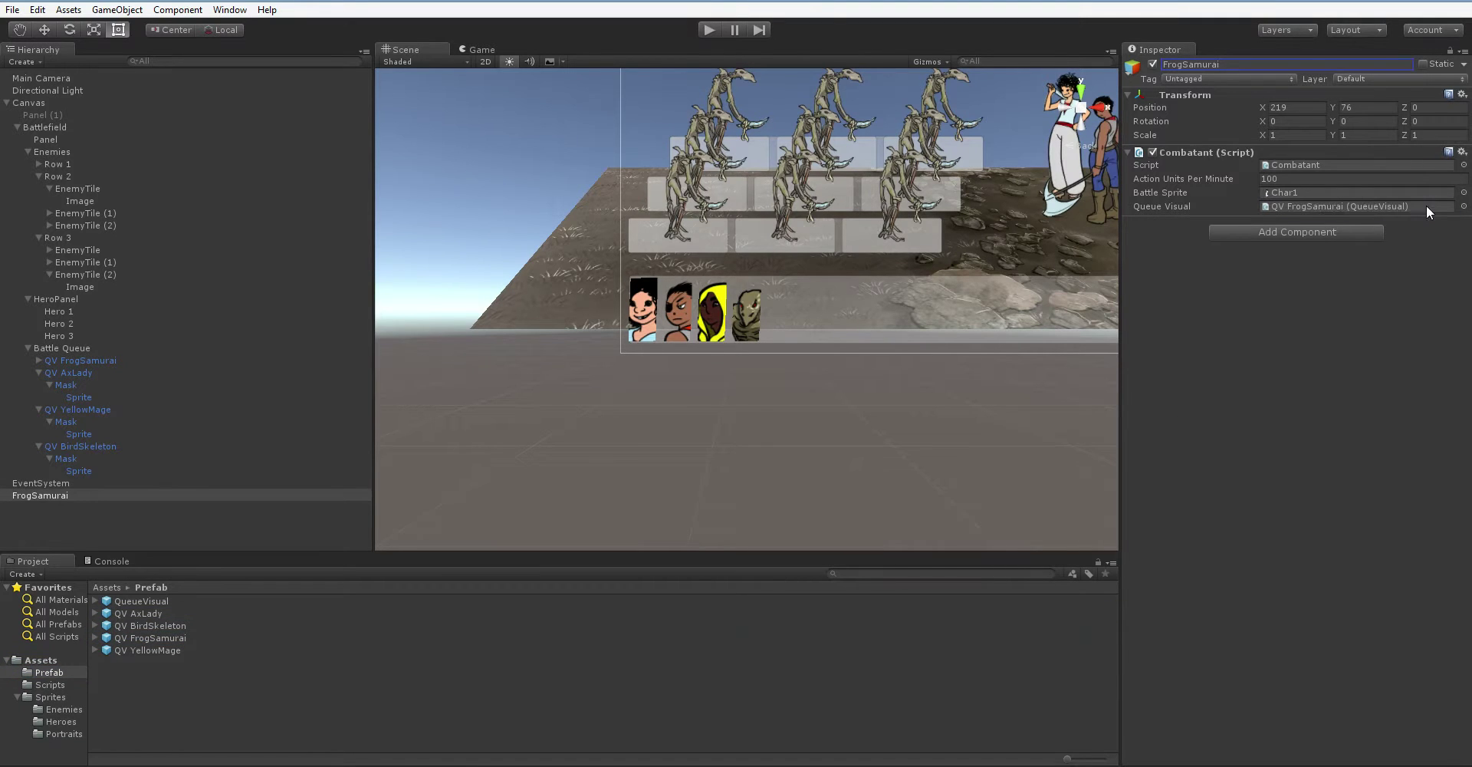
click(46, 495)
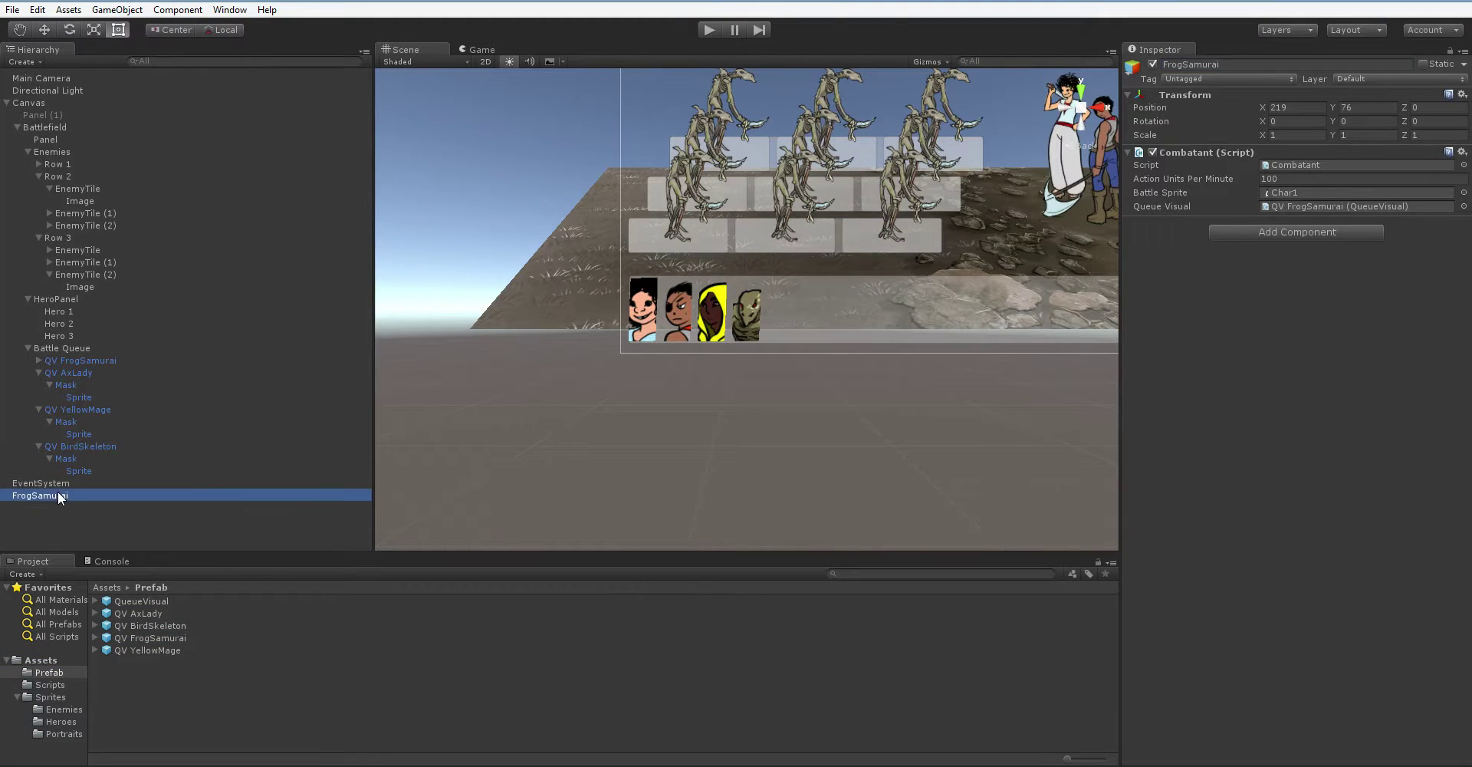
click(51, 685)
click(53, 672)
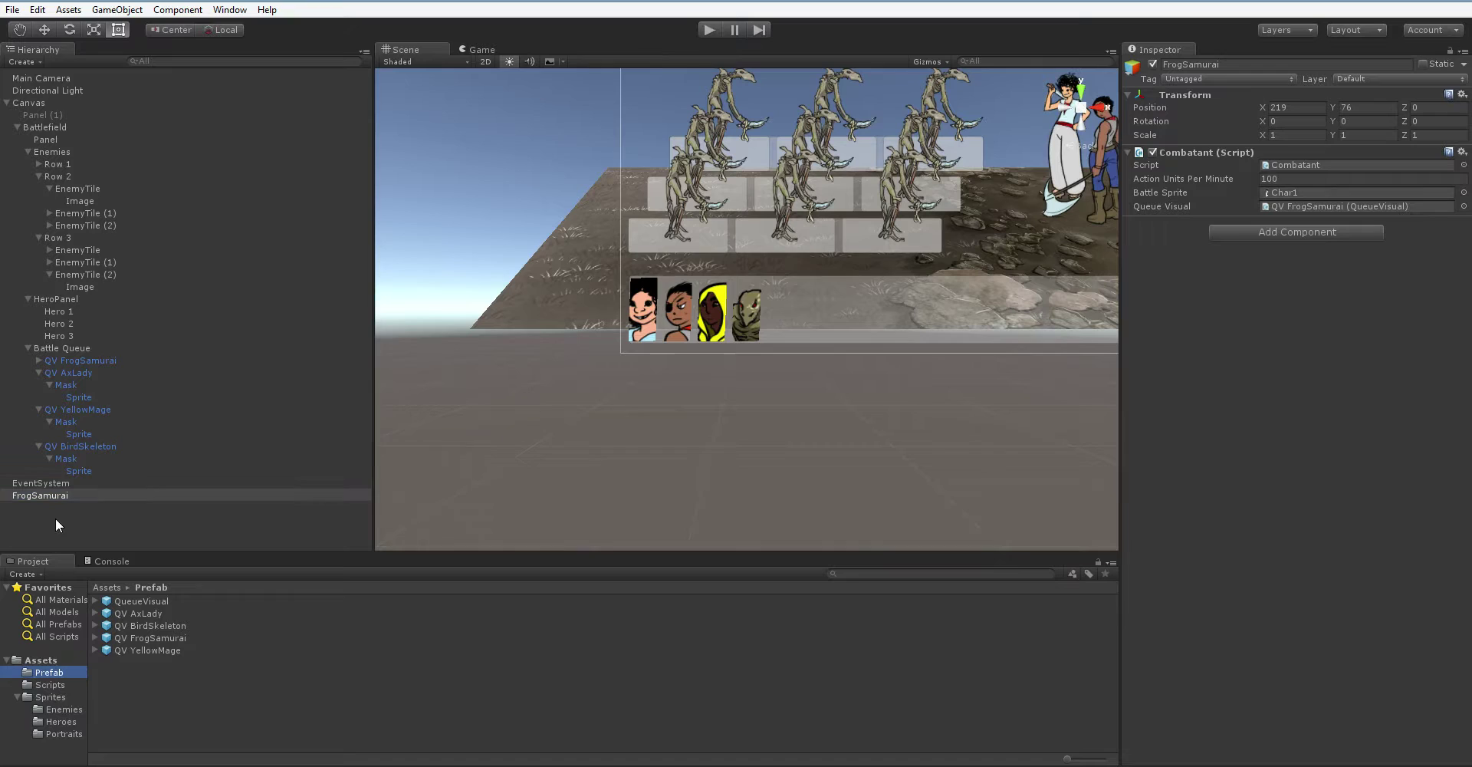
click(47, 494)
Create a QueueVisuals folder inside Prefab and move all queue-visual prefabs into it.
click(159, 701)
right_click(159, 701)
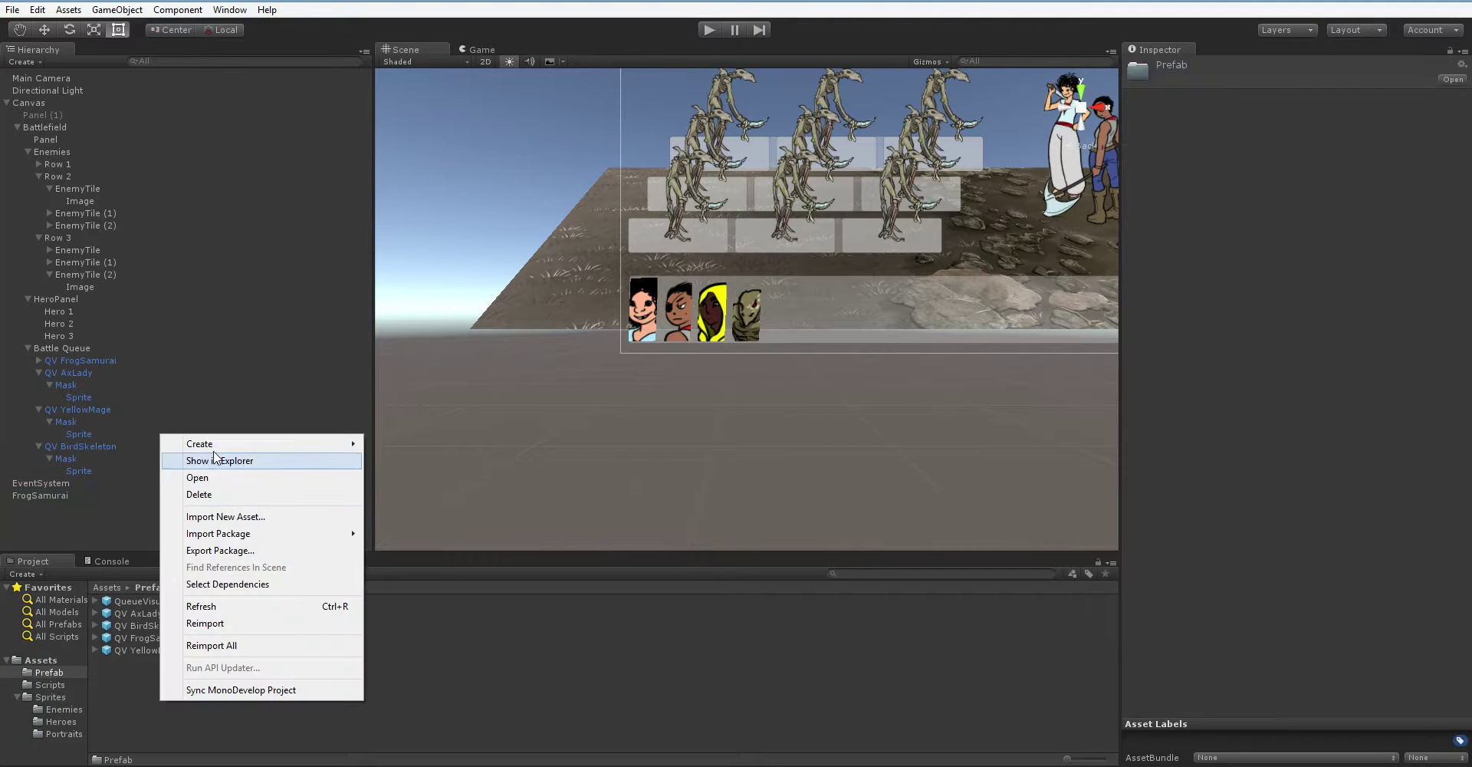
mouse_move(230, 441)
click(472, 65)
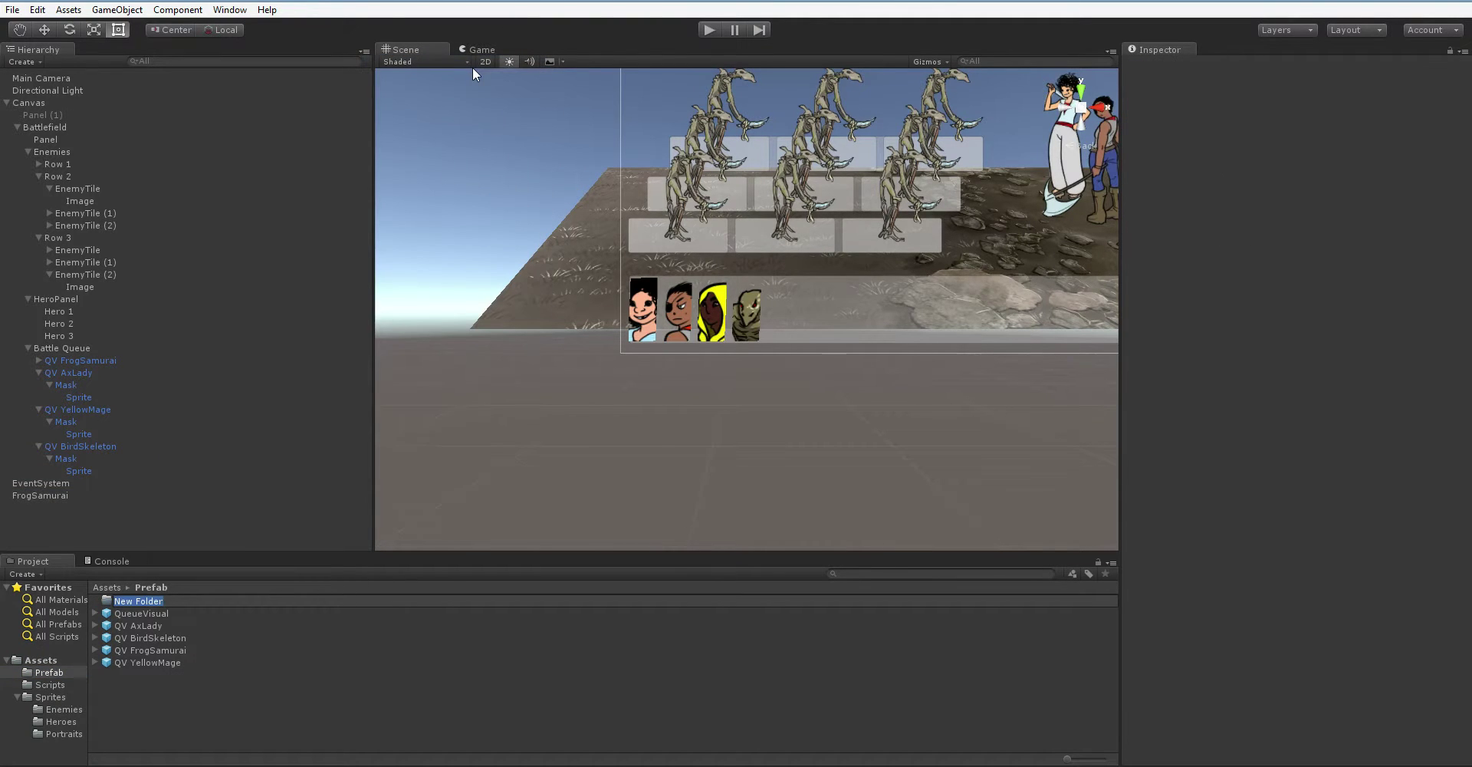
text(QueueVisuals)
key(Return)
click(141, 662)
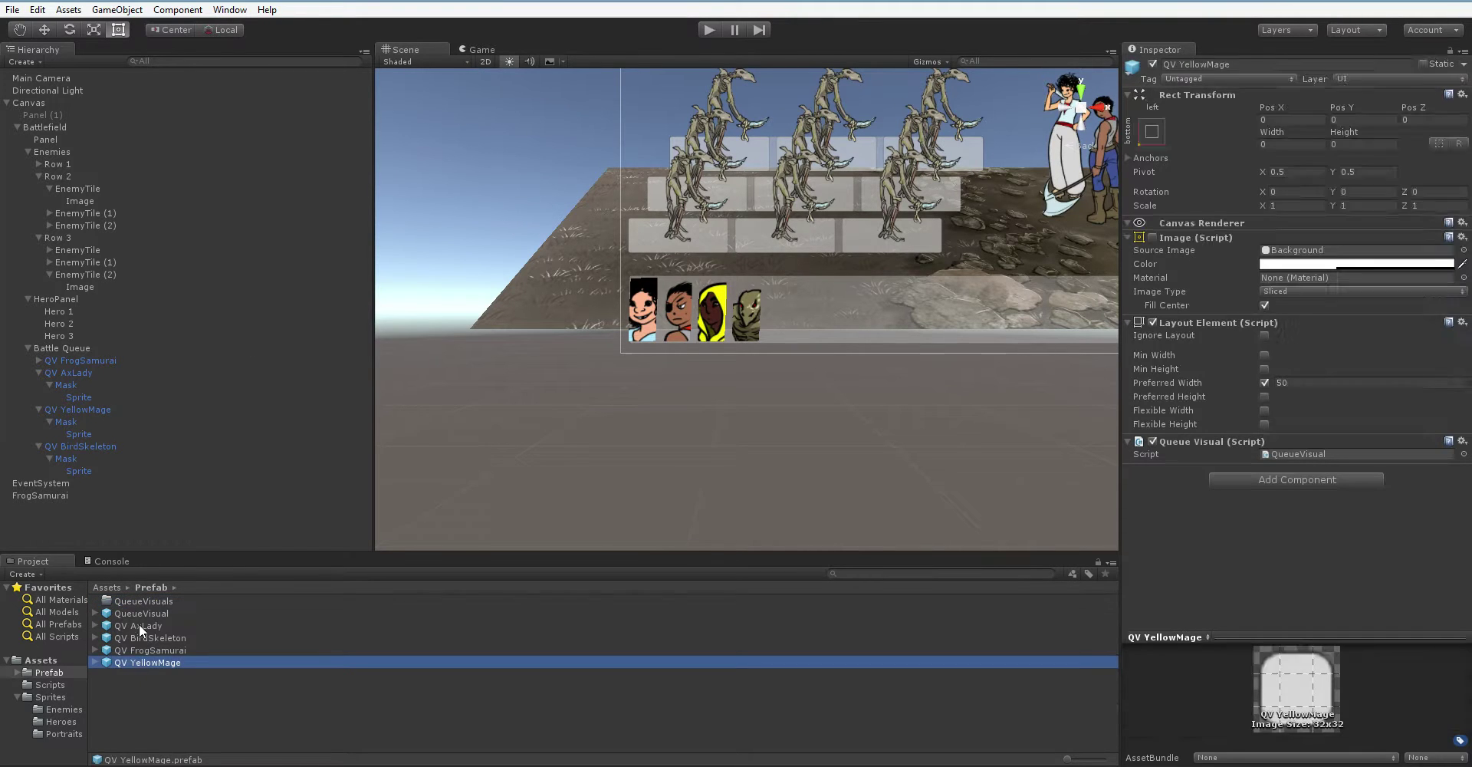
shift+click(141, 613)
drag(141, 613, 141, 603)
Create a second folder inside Prefab named Combatants.
right_click(141, 635)
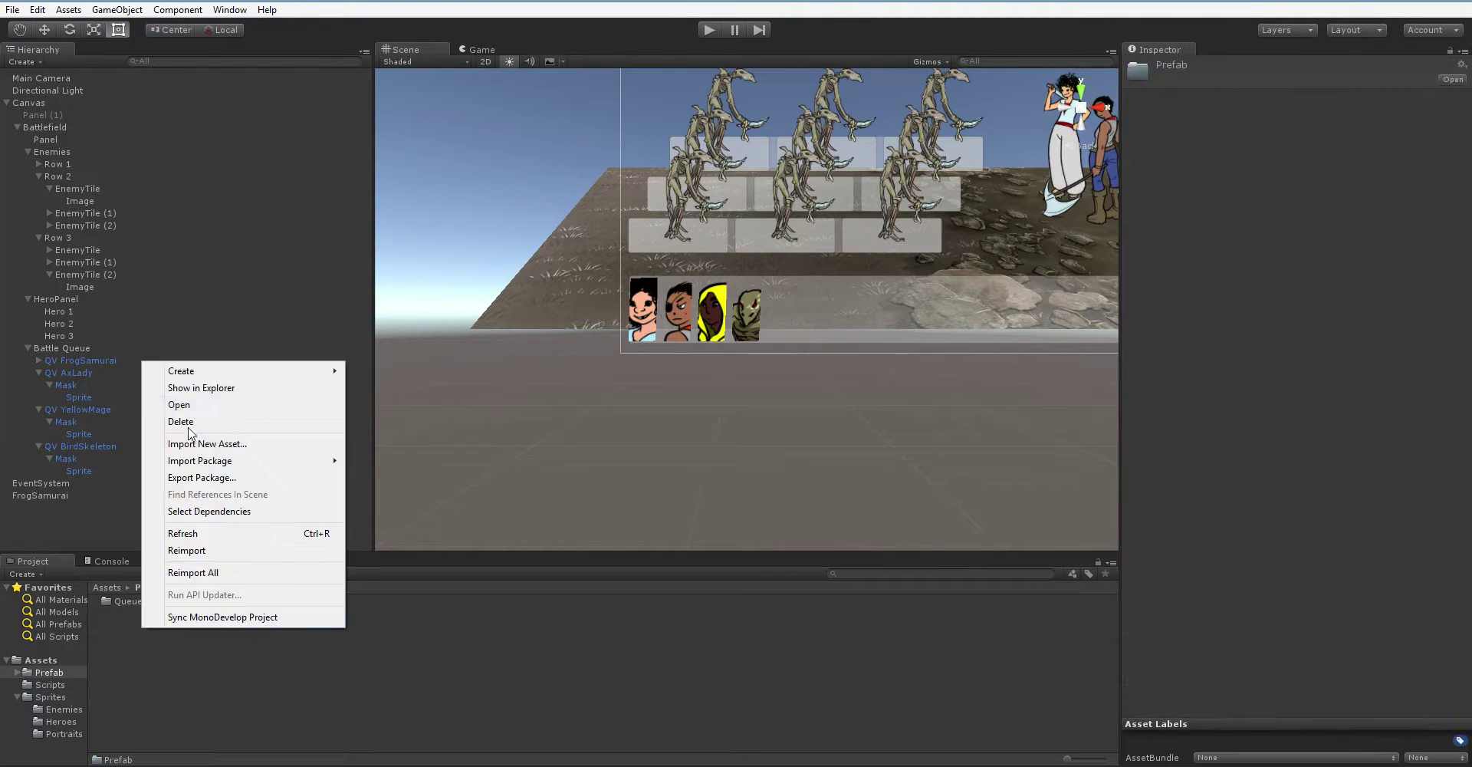
mouse_move(192, 372)
click(349, 371)
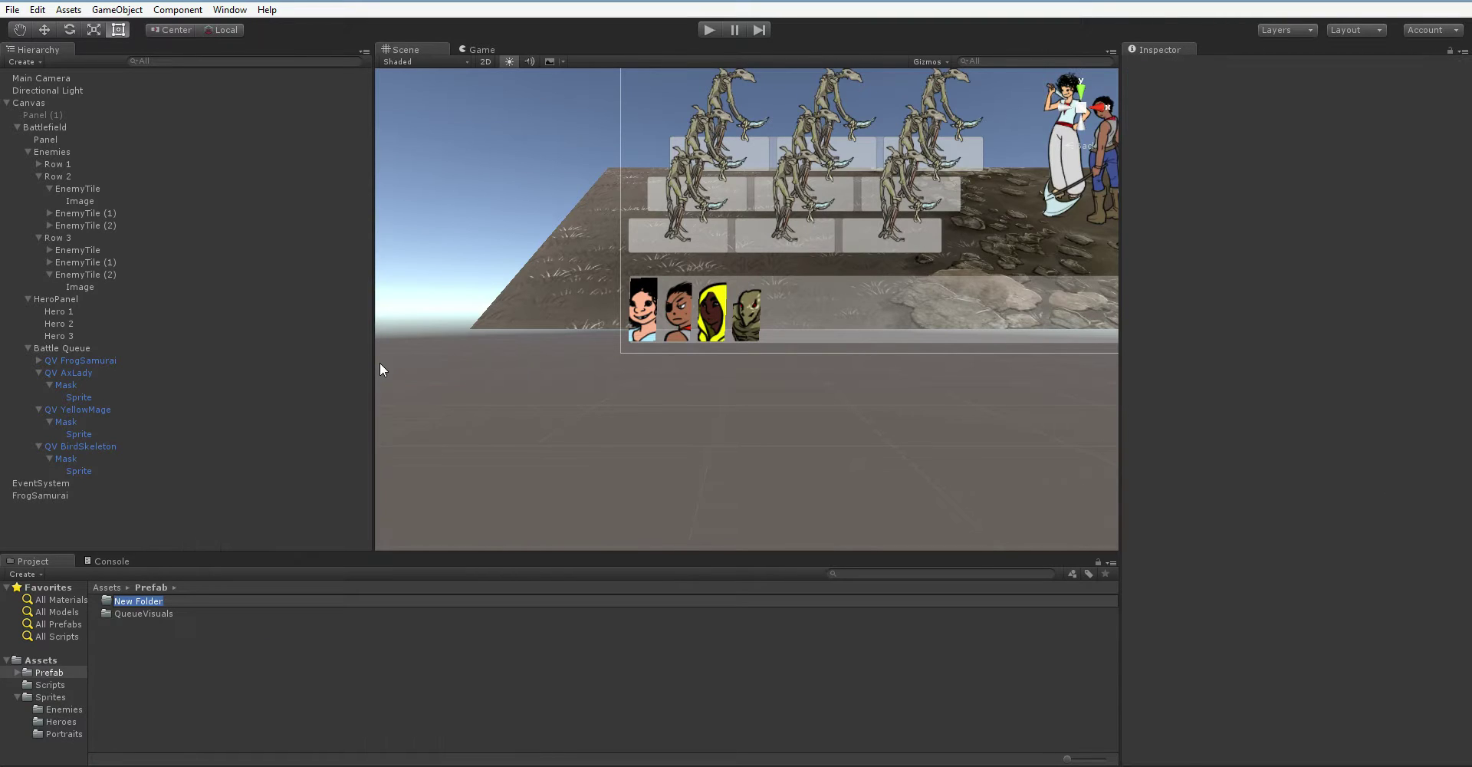
text(Pro)
key(BackSpace)
key(BackSpace)
key(BackSpace)
text(mbatants)
key(Return)
key(Return)
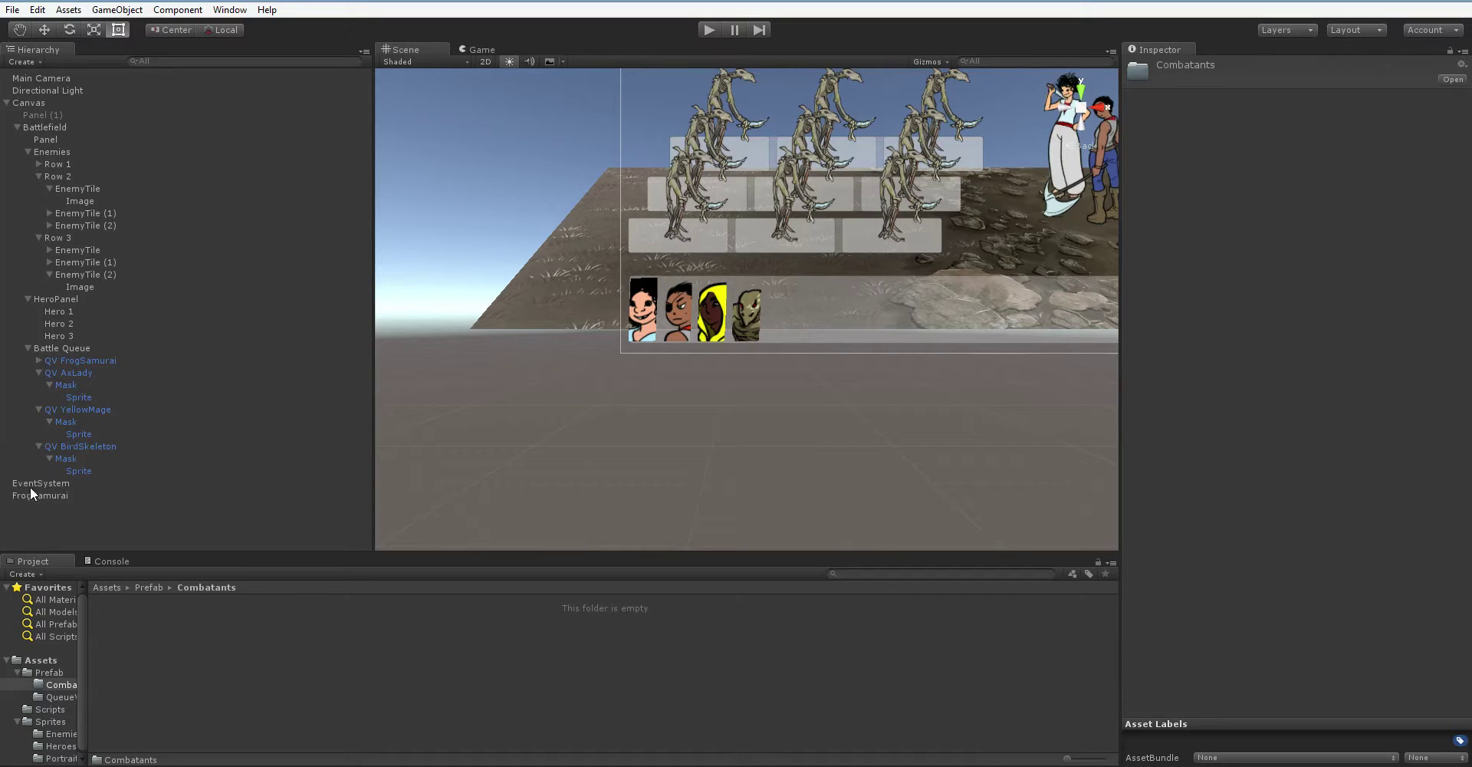
Save FrogSamurai as a Combatants prefab, duplicate it, and rename the copy to Ax Lady.
drag(35, 495, 184, 628)
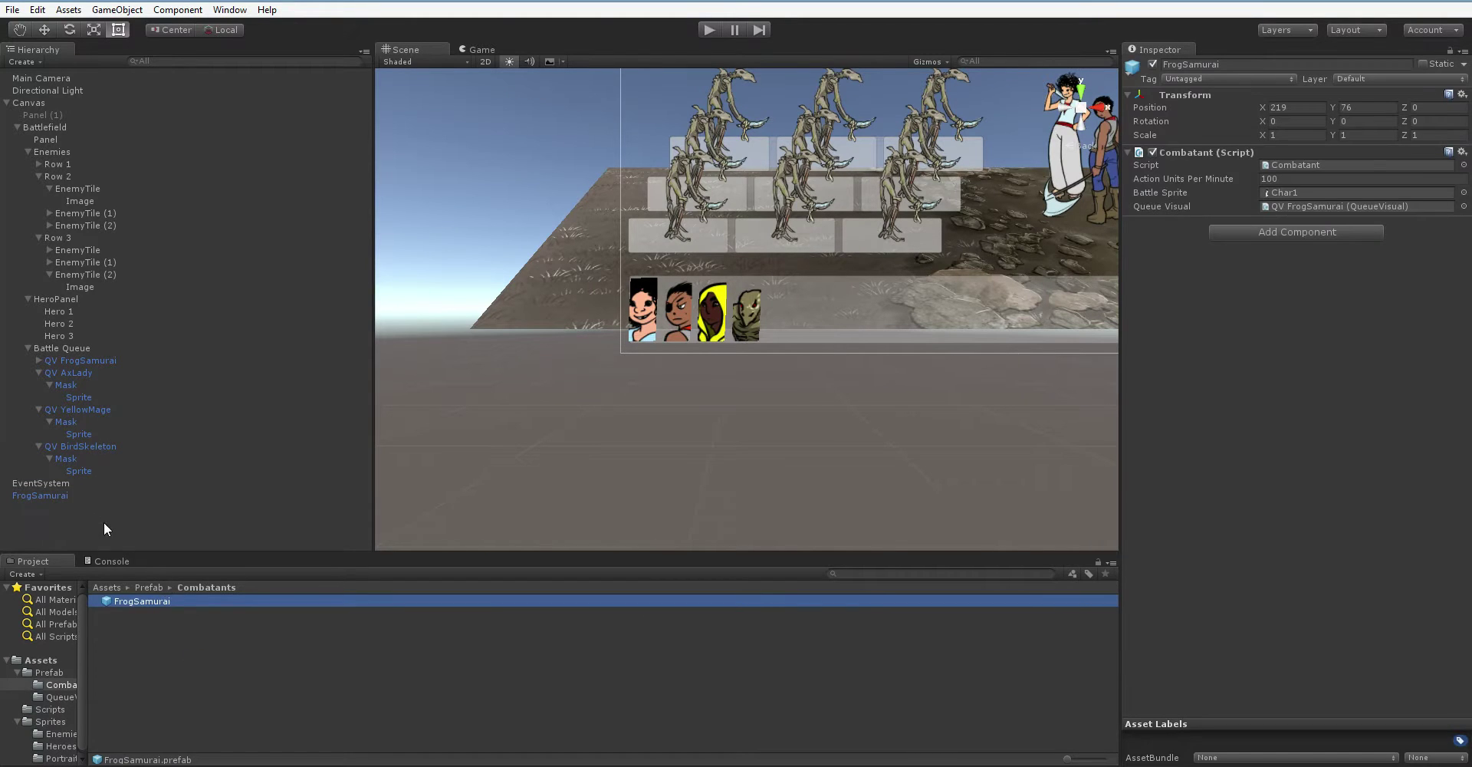
click(53, 495)
key(ctrl+d)
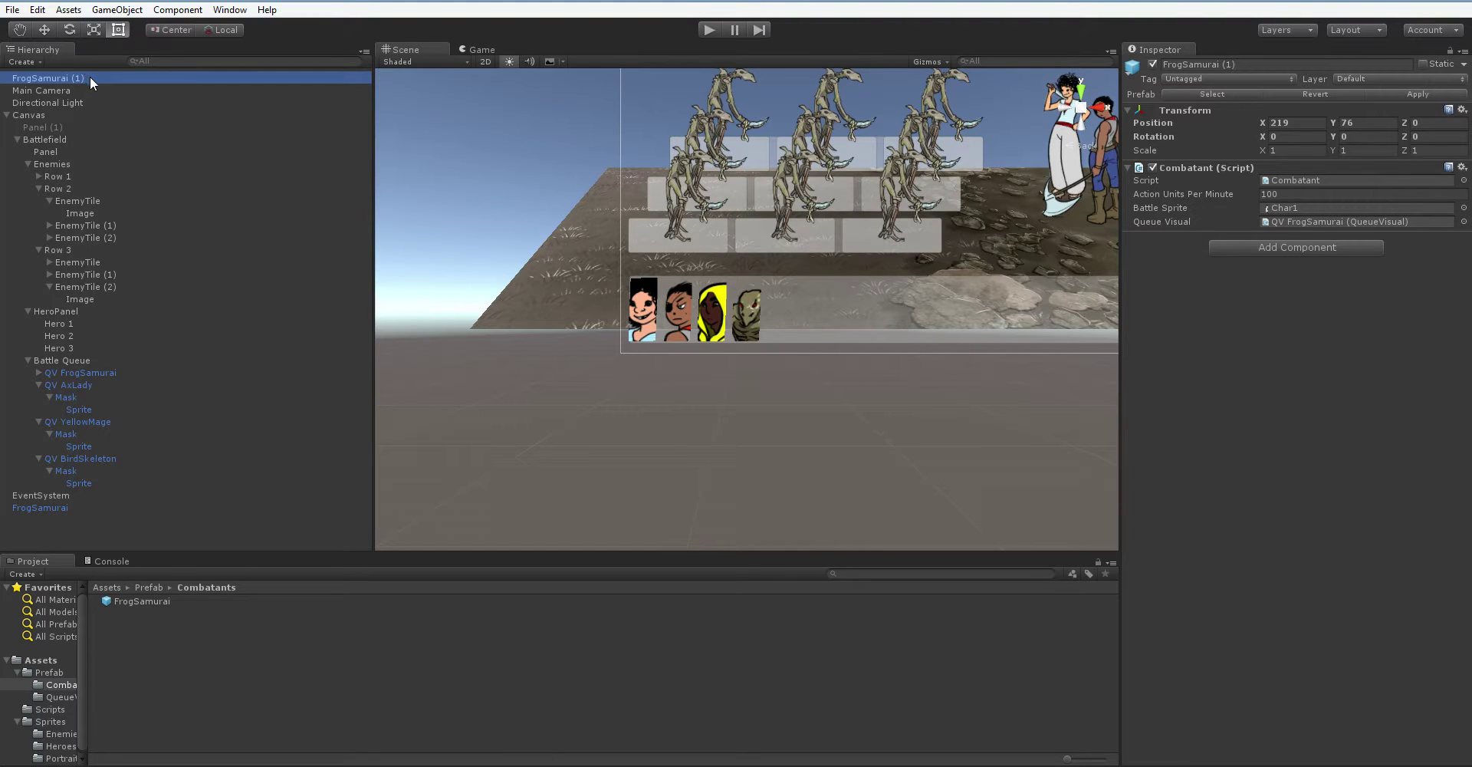
click(1242, 63)
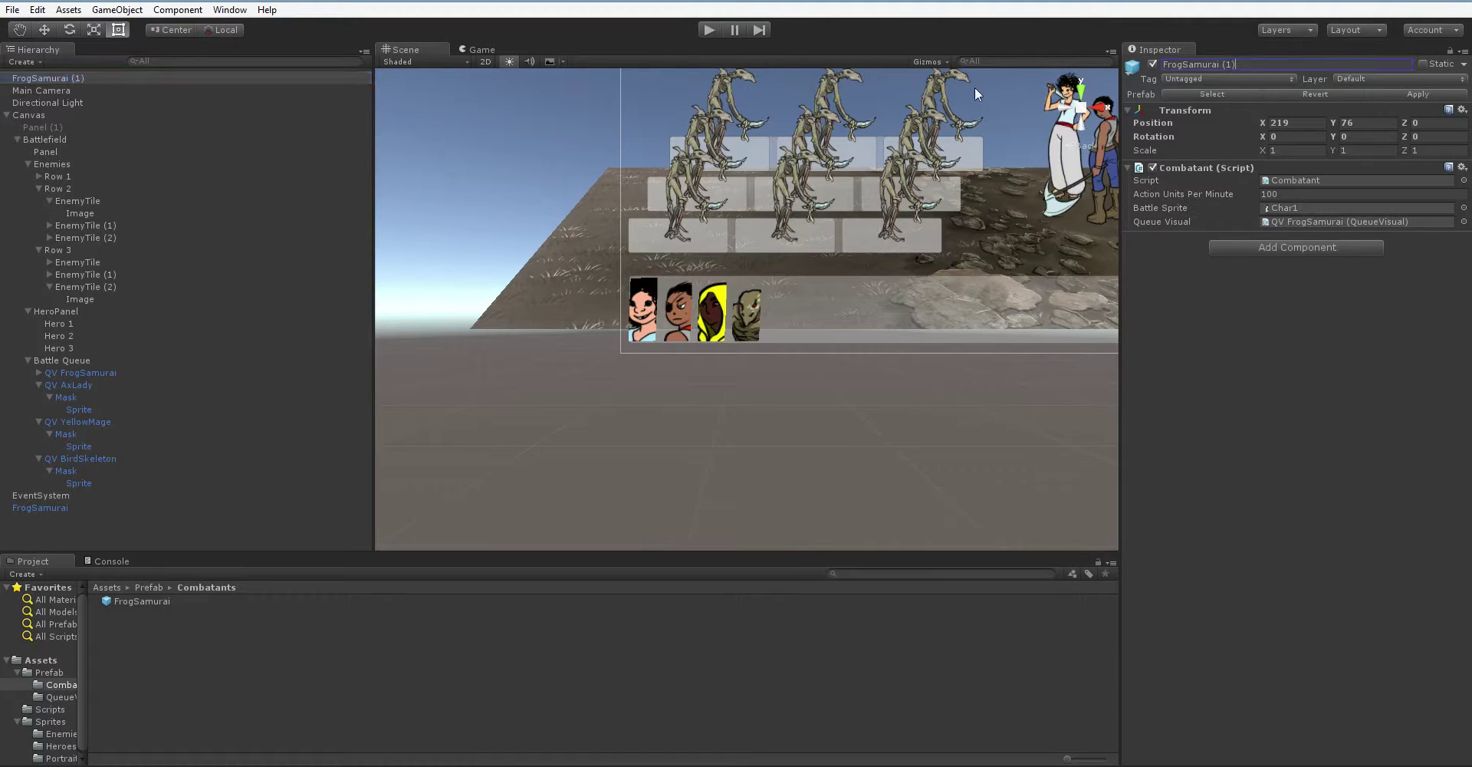
text(Ax Lady)
key(Return)
Give Ax Lady the Char2 battle sprite and QV AxLady queue visual, then prefab it in Combatants.
click(58, 744)
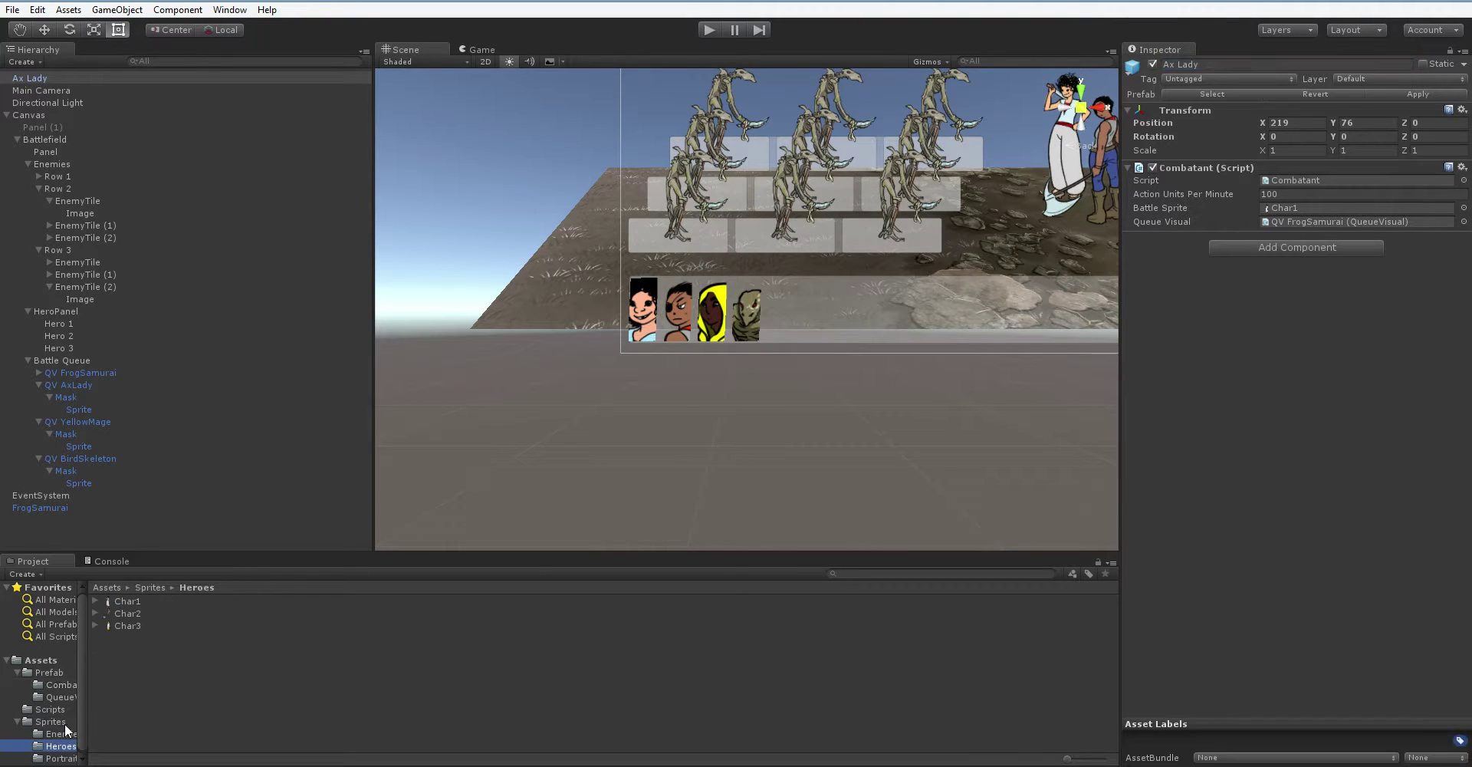
drag(122, 613, 1381, 214)
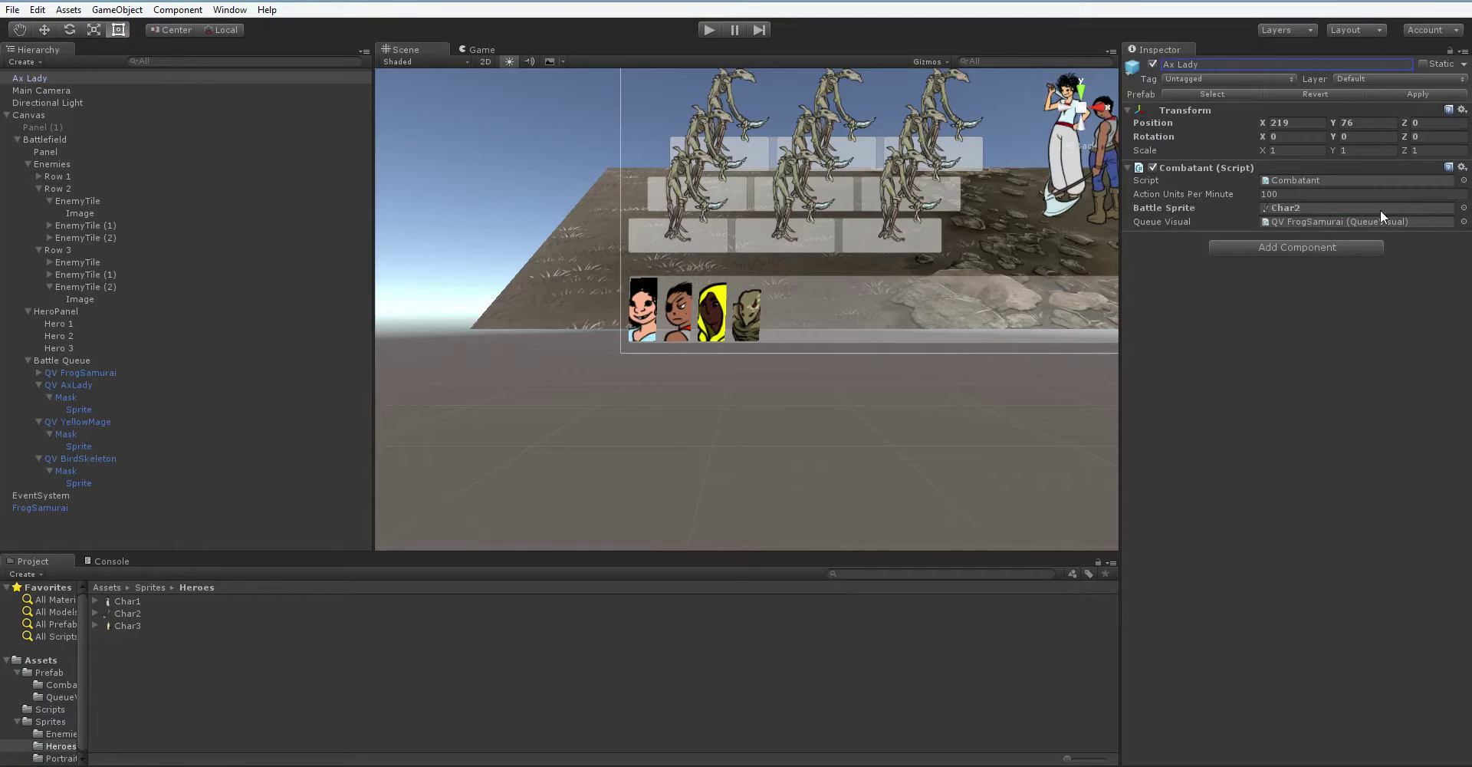
scroll(73, 728, down, 1)
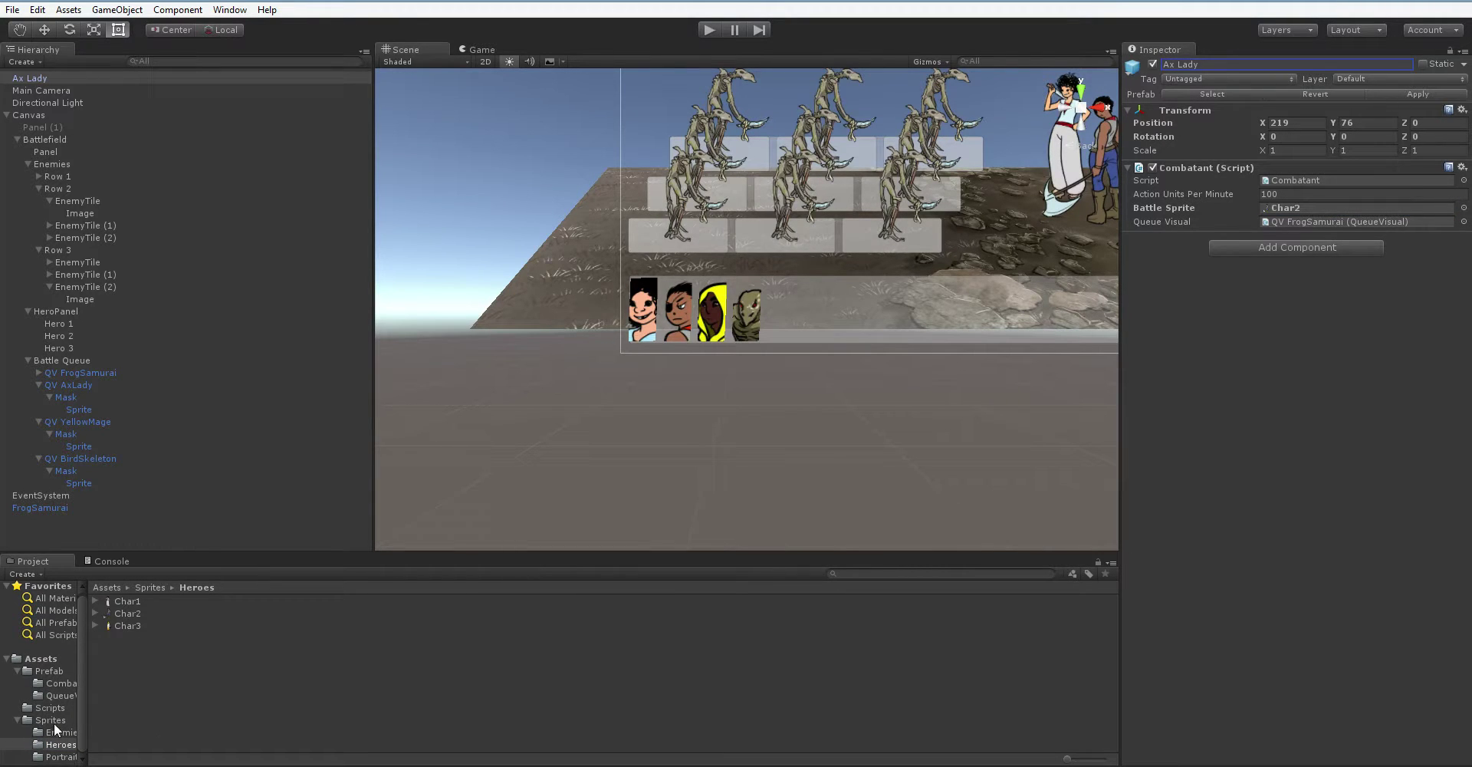
click(57, 696)
drag(129, 616, 1394, 225)
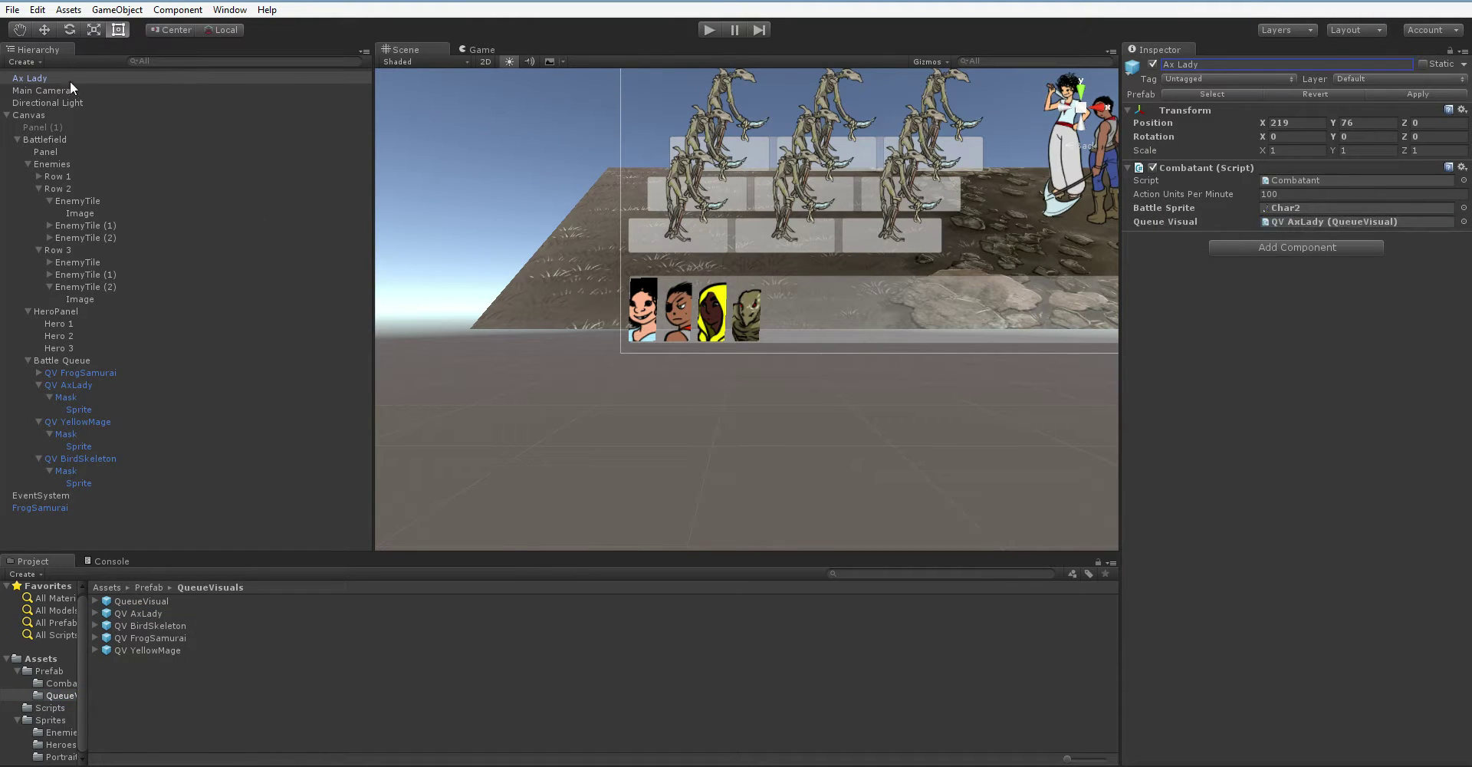
drag(51, 78, 58, 683)
drag(129, 601, 112, 77)
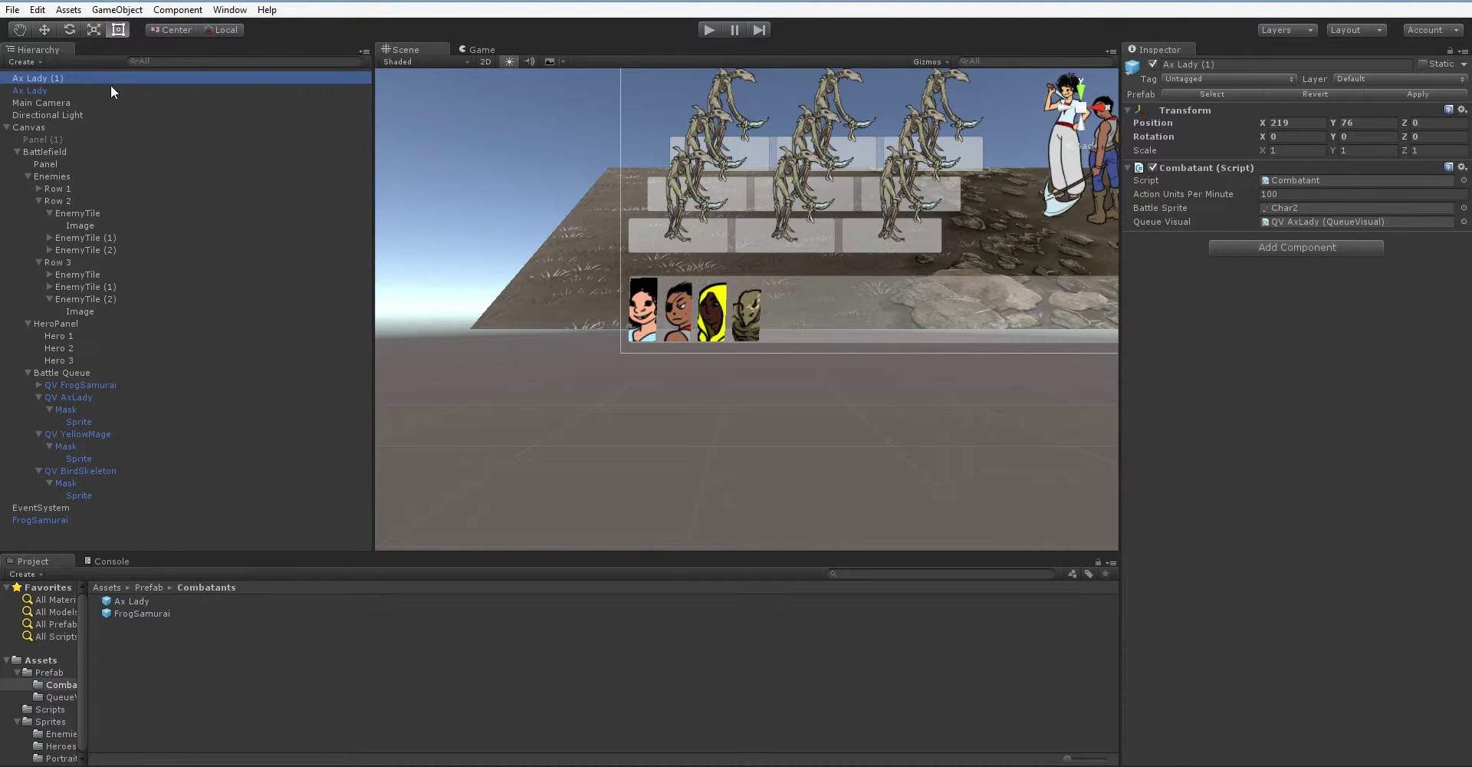
Rename the copy Yellow Mage, assign Char3 and QV YellowMage, then prefab it in Combatants.
click(1227, 65)
text(Yello)
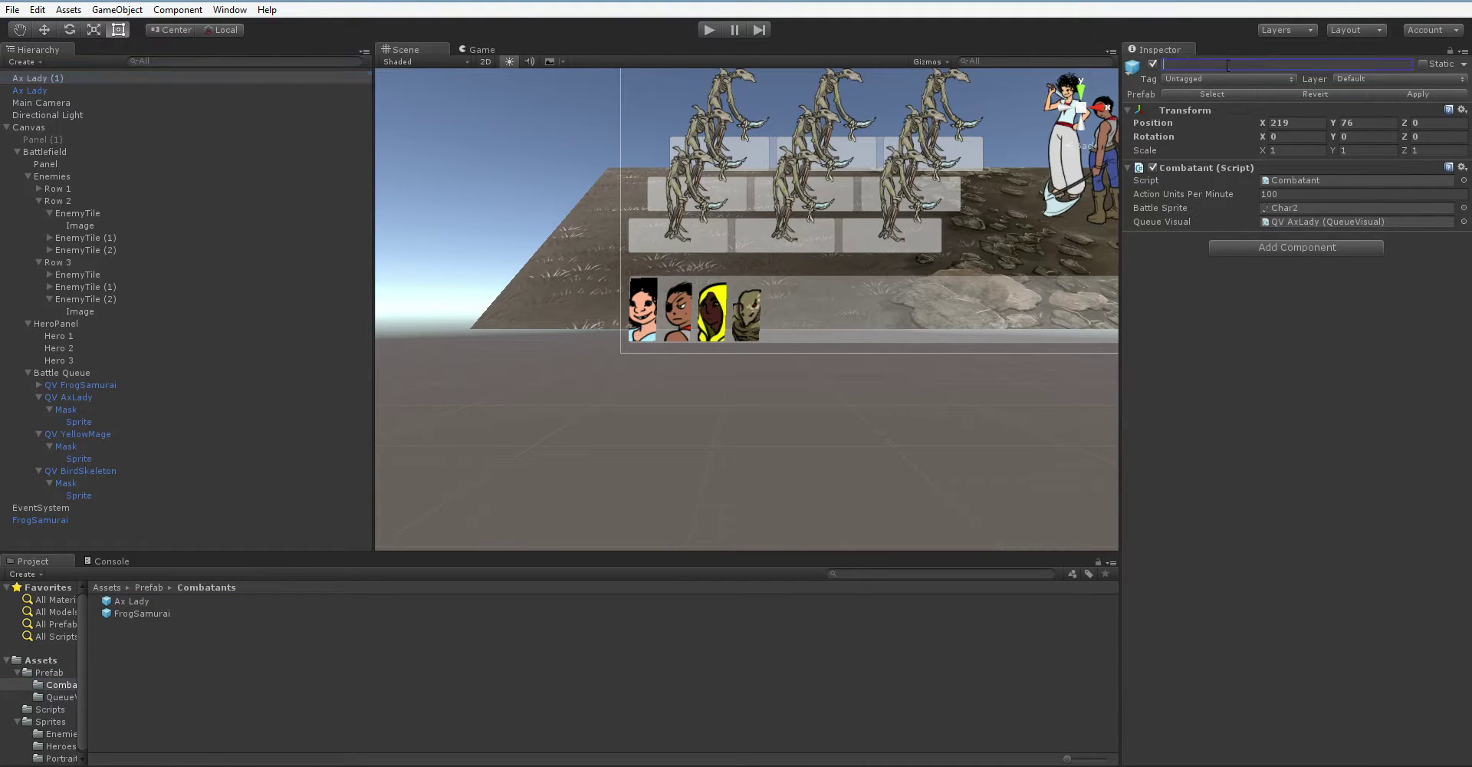
text(w Mage)
click(62, 745)
drag(127, 624, 1386, 205)
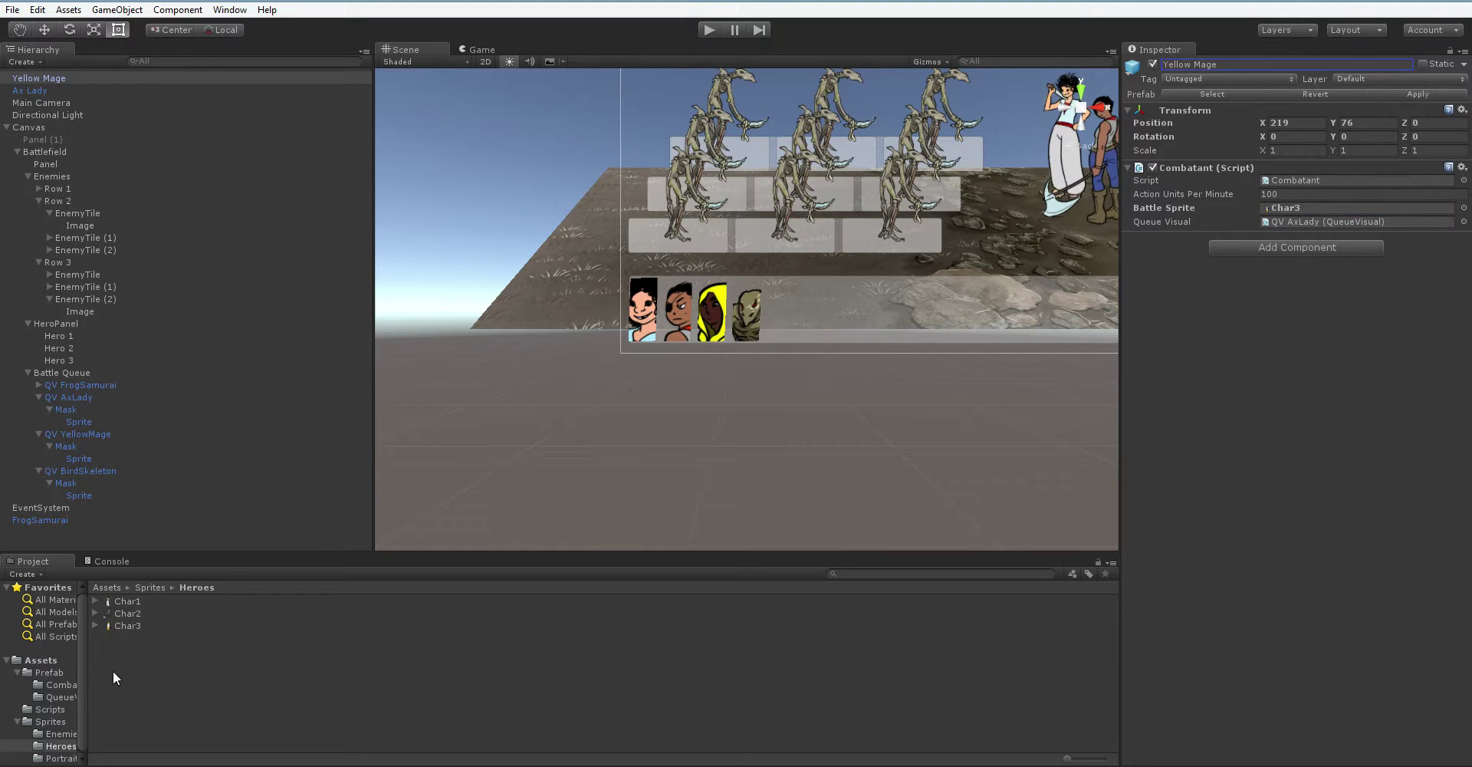
click(54, 697)
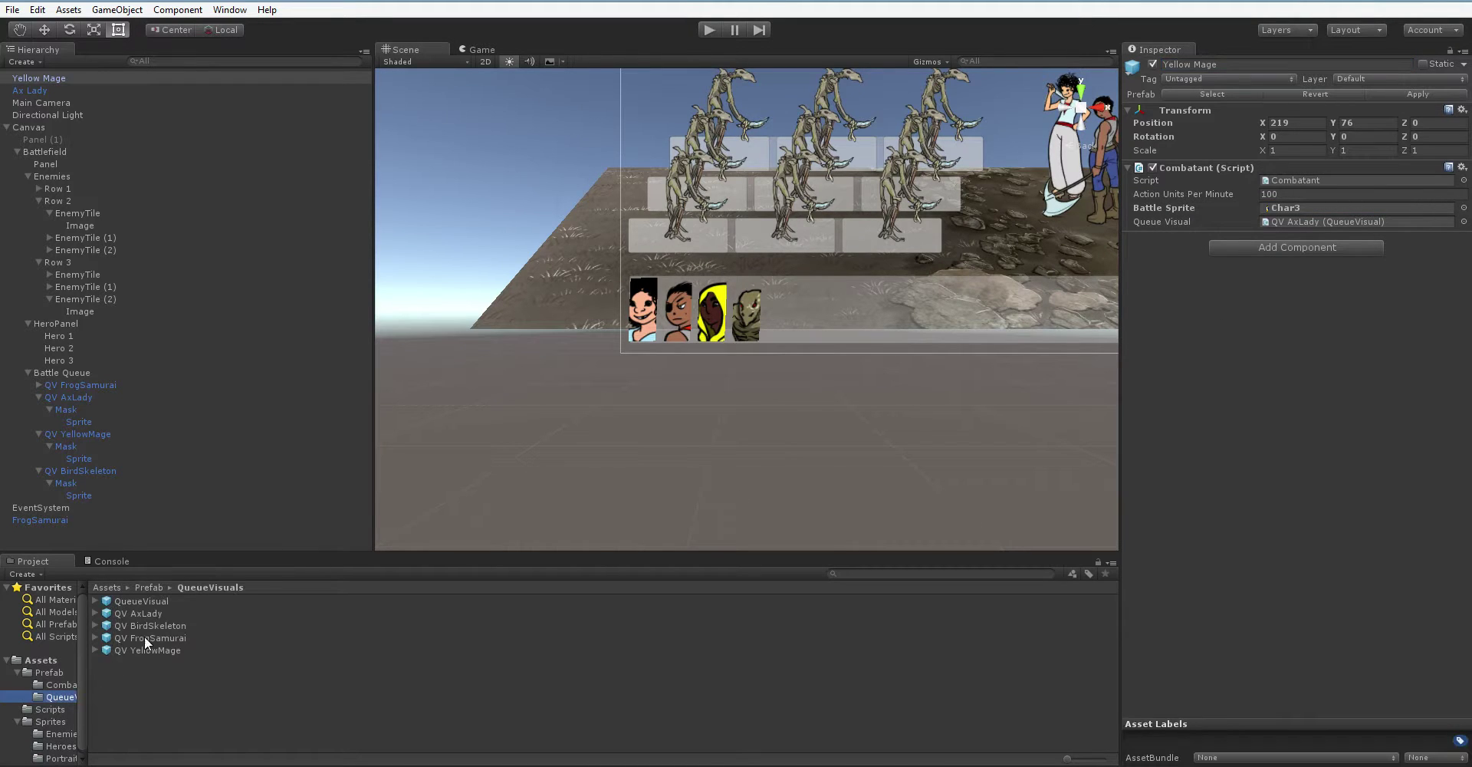
drag(149, 650, 1372, 222)
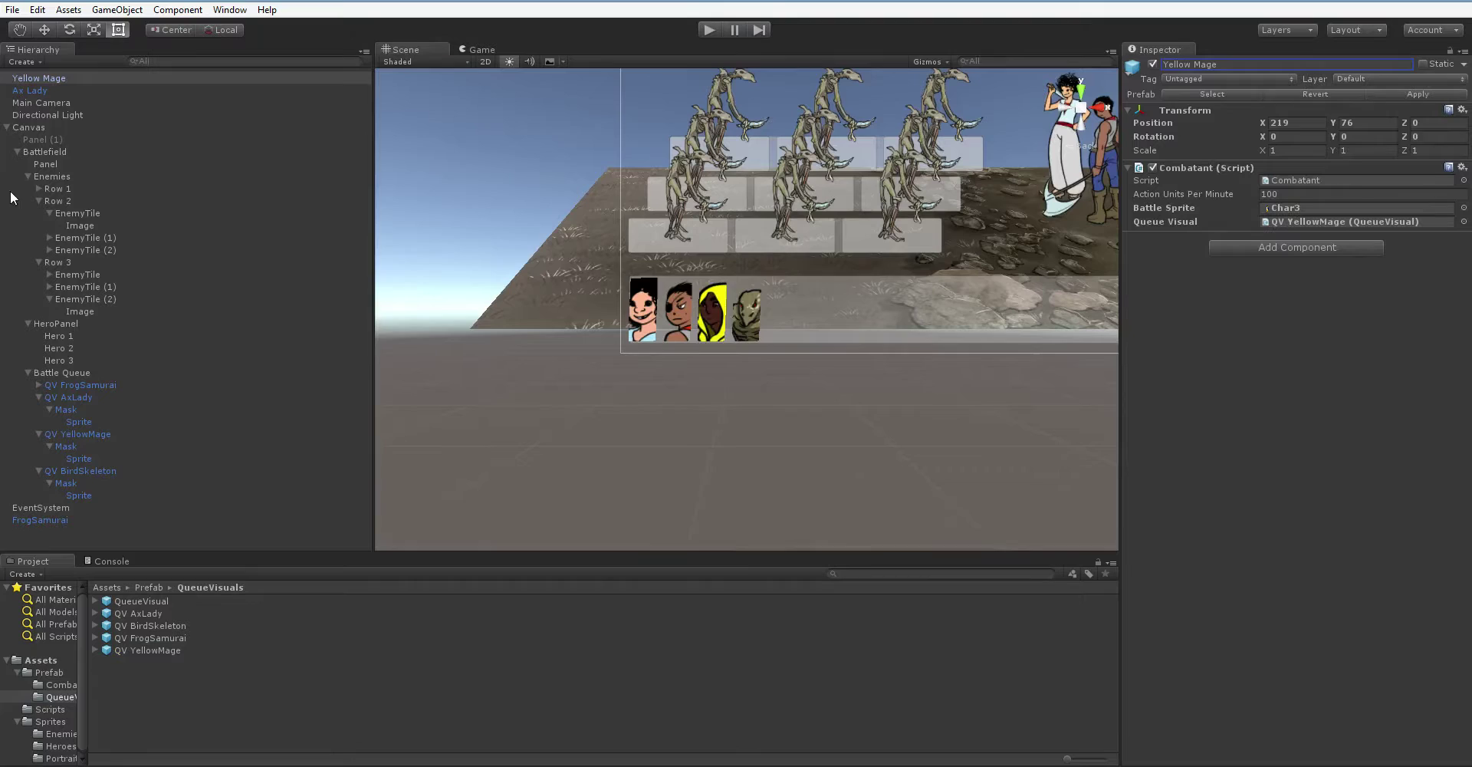
drag(65, 80, 62, 684)
drag(95, 624, 114, 73)
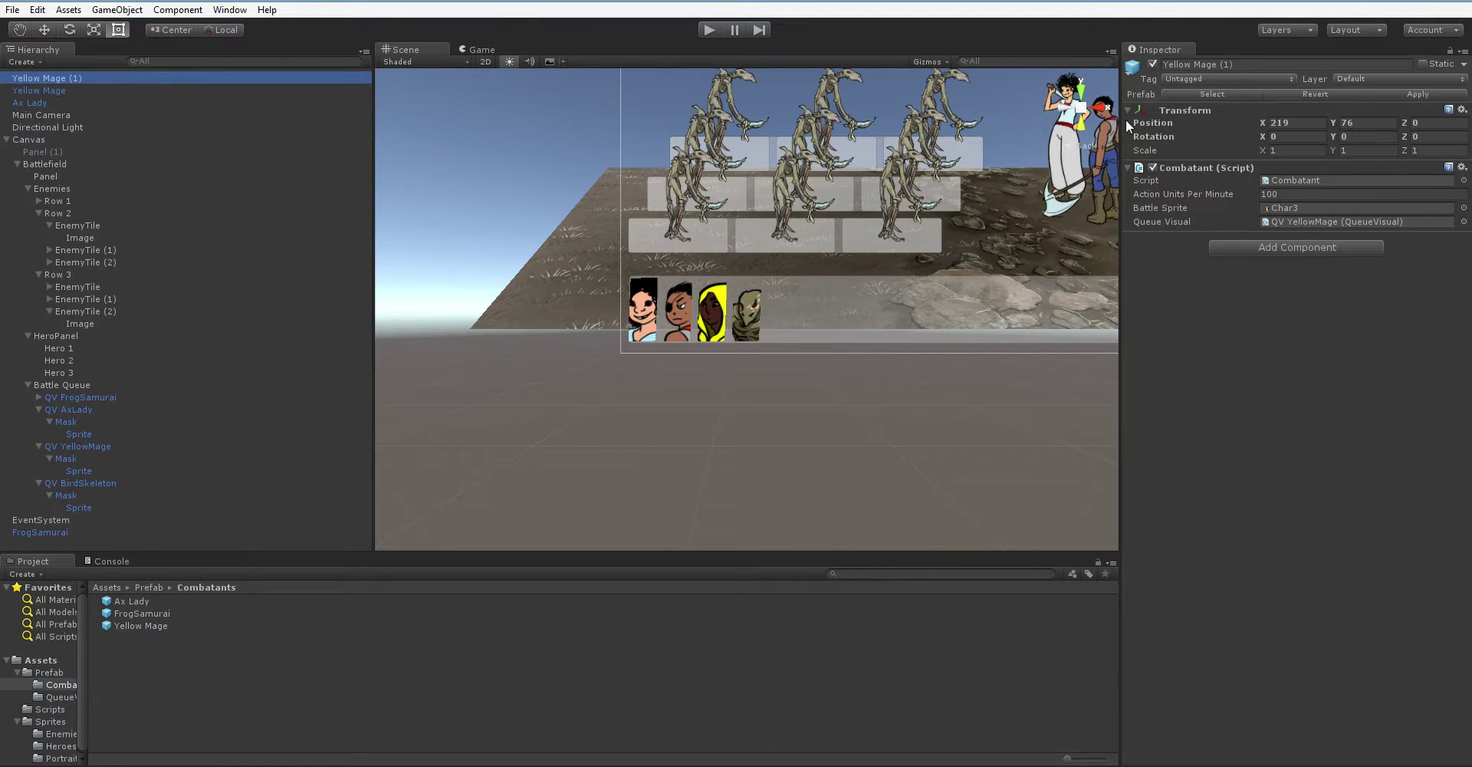
Rename the copy to E_Bird Skeleton and set its battle sprite to BirdSkeleton.
click(1306, 64)
text(Bi)
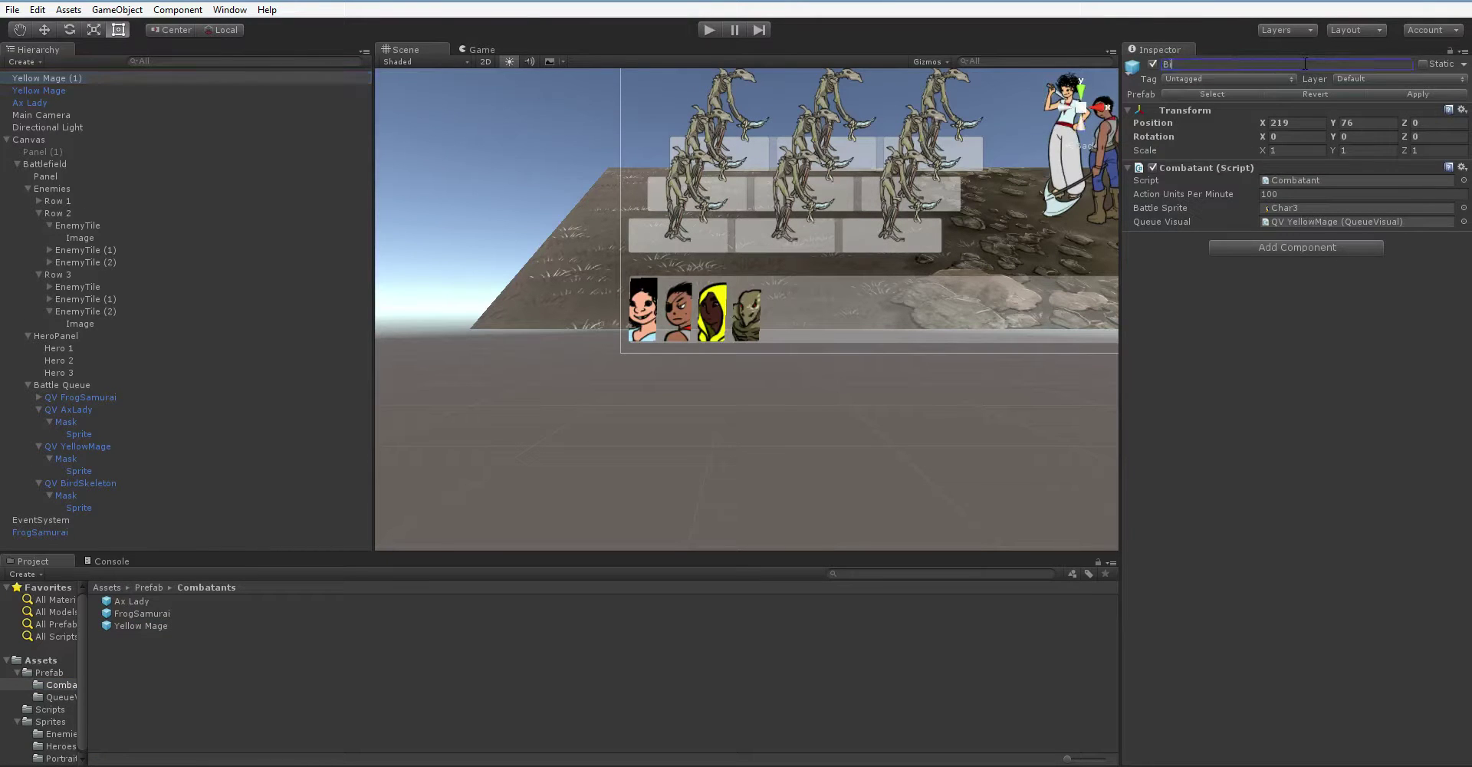
text(rd Skeleton)
text(E_)
key(Return)
click(61, 734)
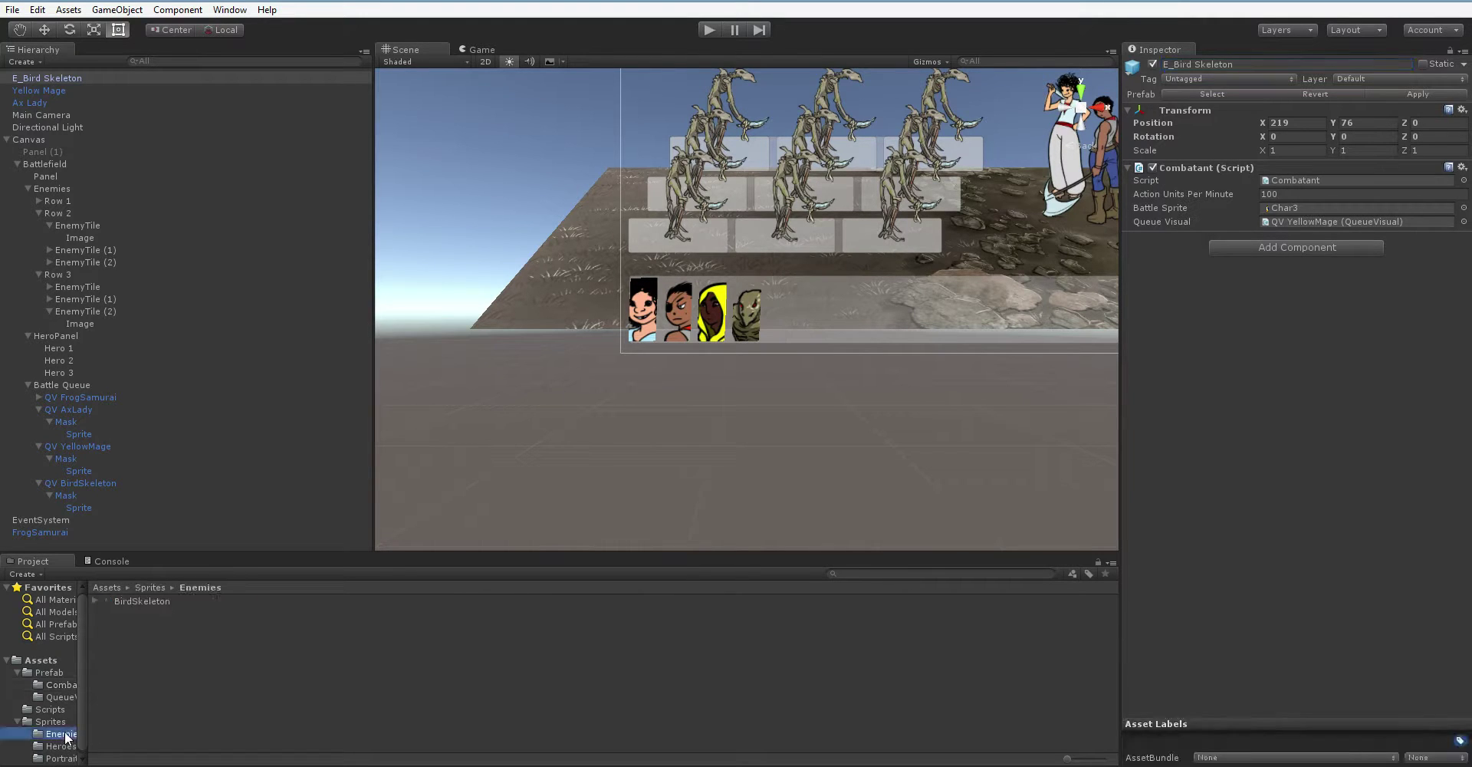
drag(164, 602, 1324, 209)
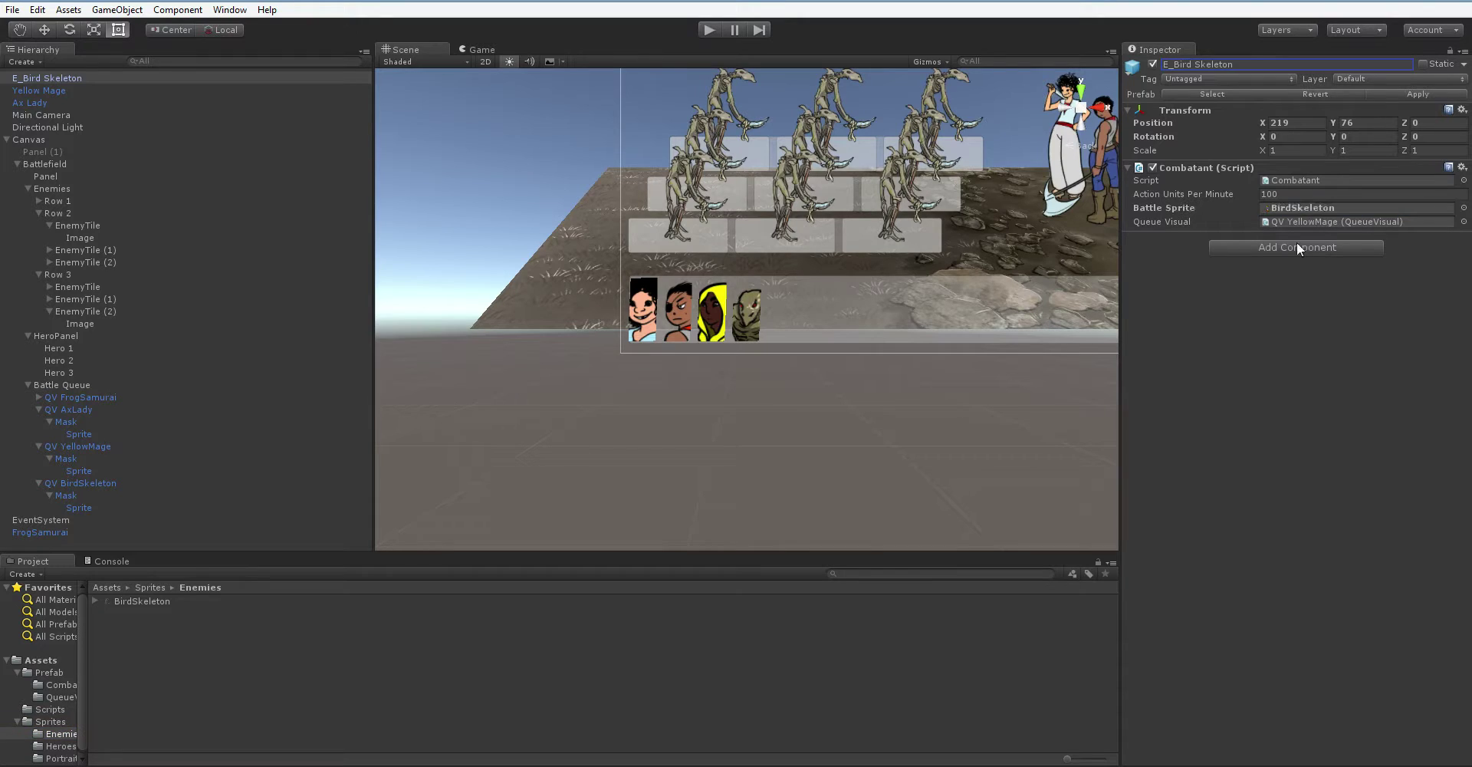
Assign QV BirdSkeleton as its queue visual and save it as a Combatants prefab.
click(69, 684)
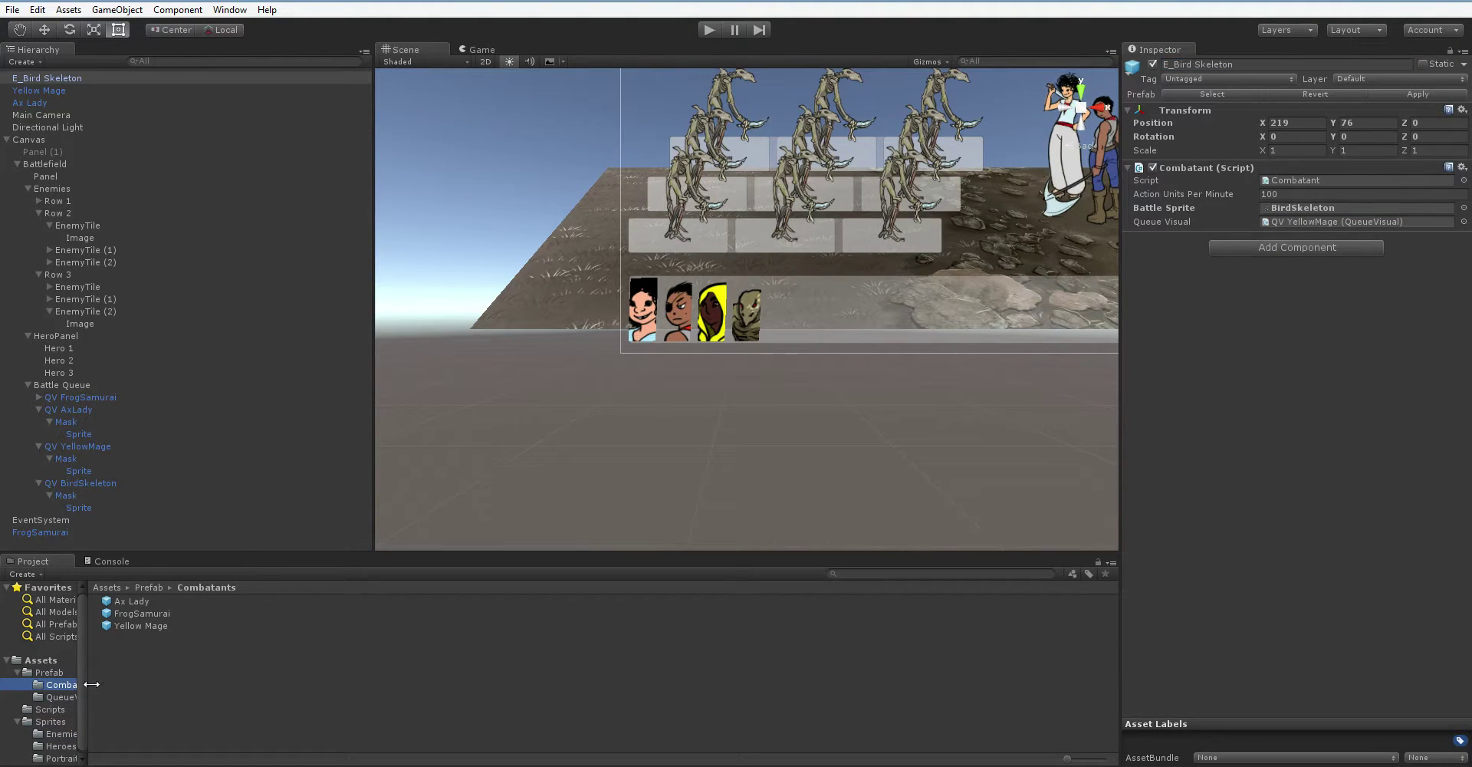
scroll(72, 712, down, 1)
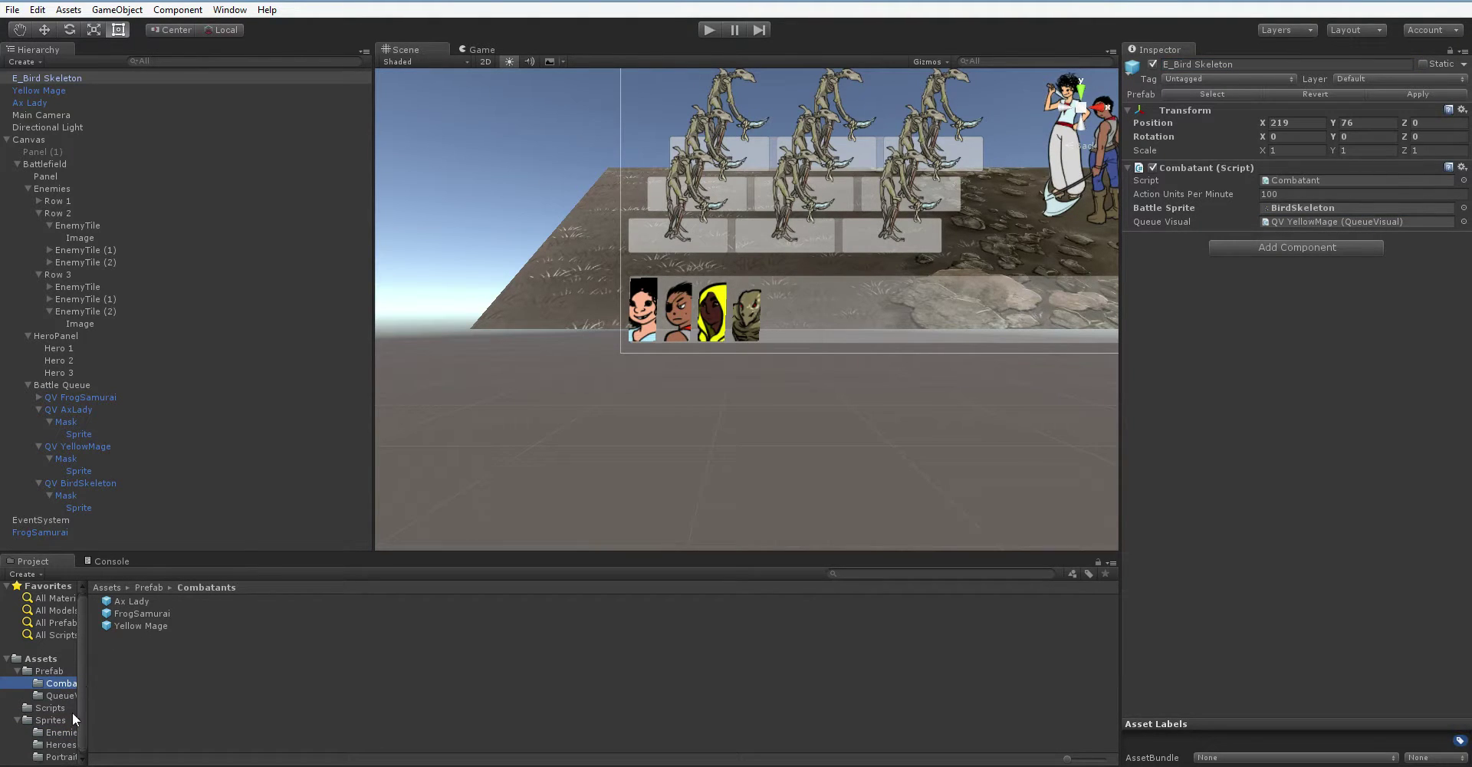
click(67, 757)
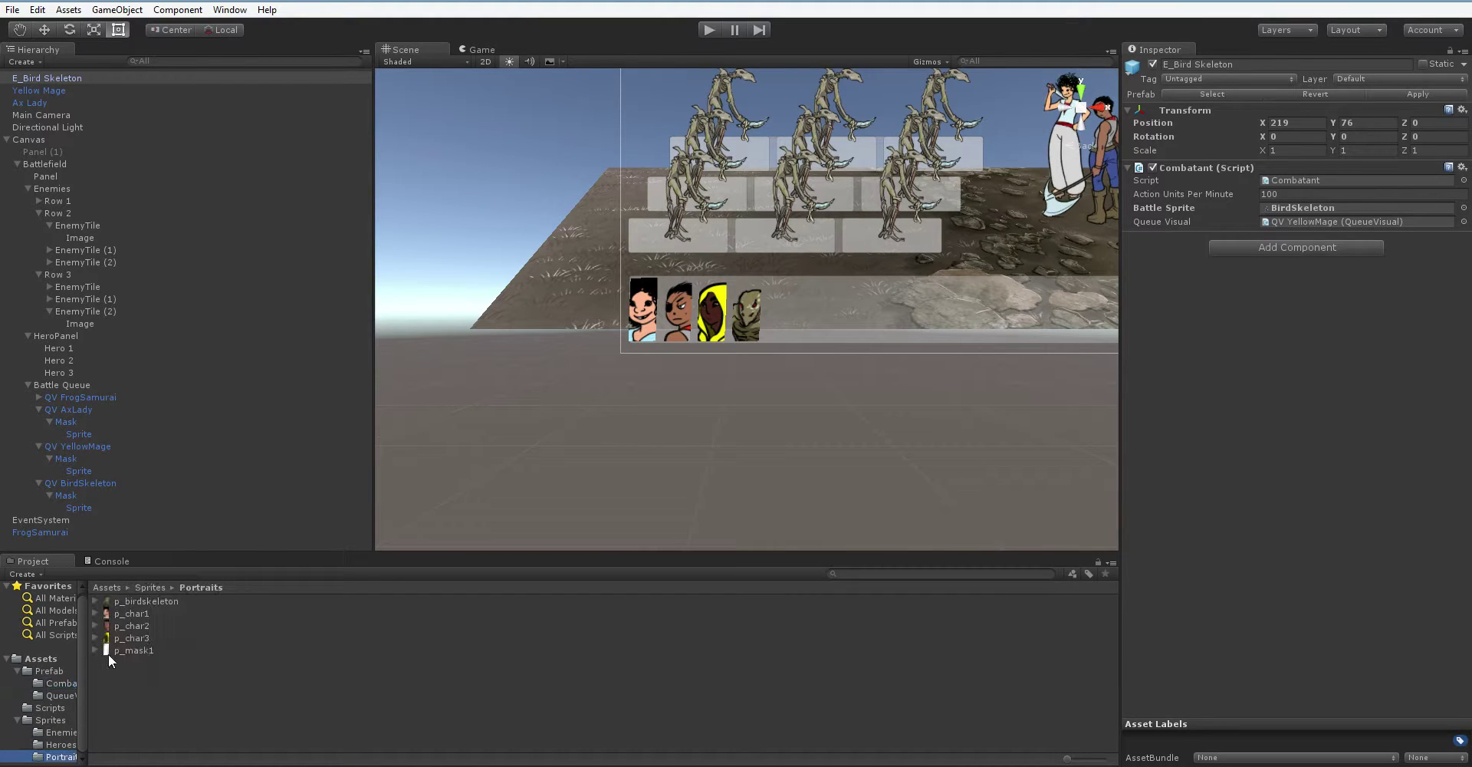
click(60, 694)
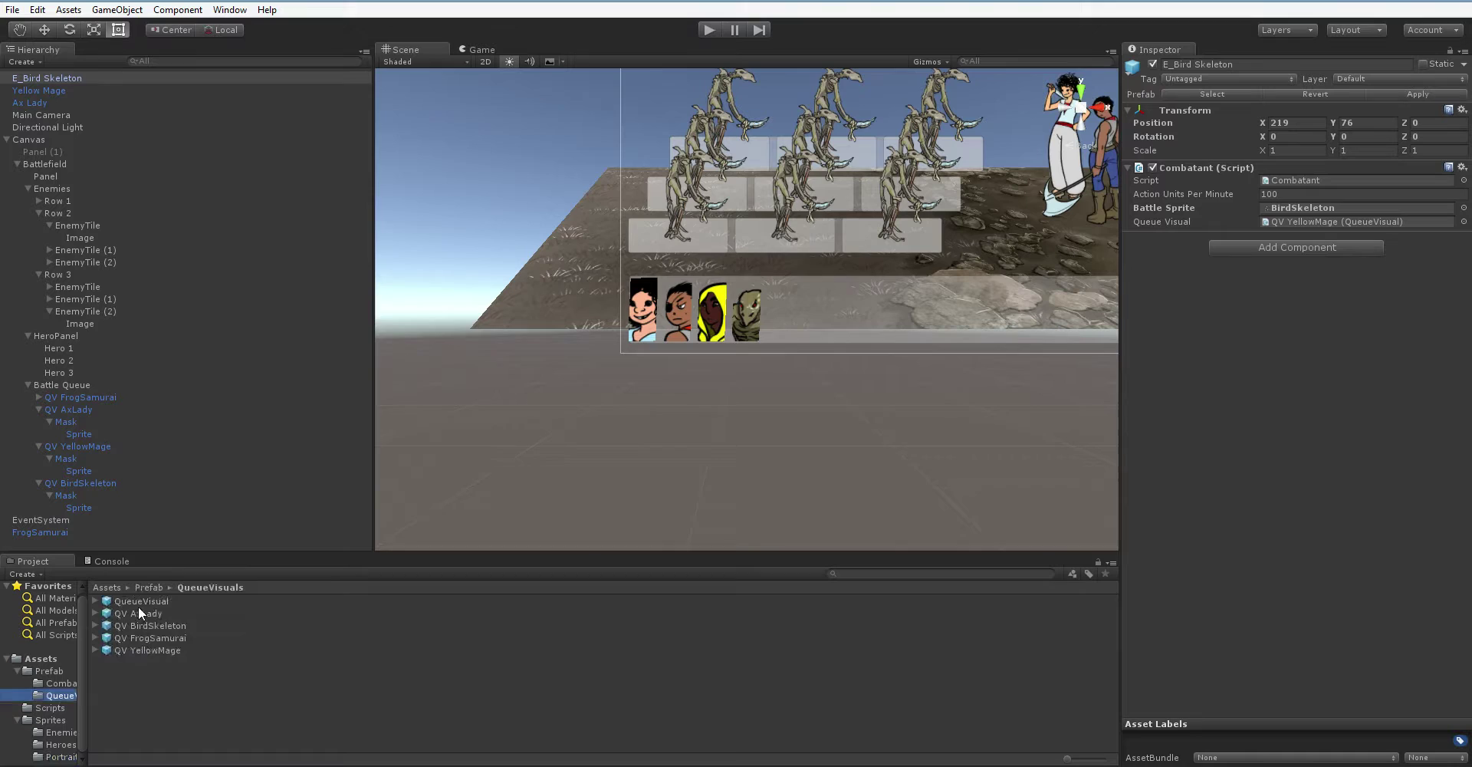
drag(144, 627, 1419, 230)
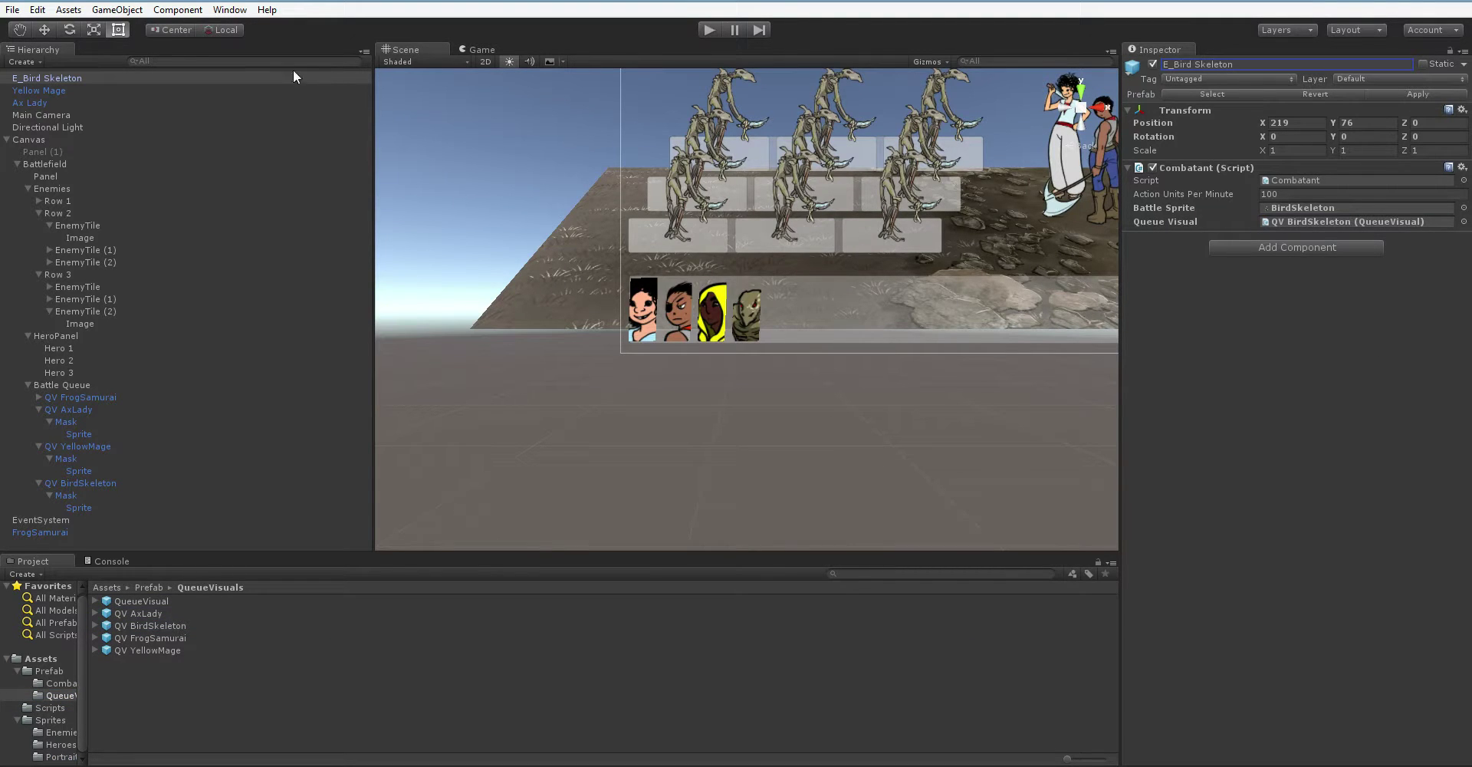
drag(153, 79, 58, 686)
Review the combatant prefabs and the QV YellowMage and QV AxLady queue-visual prefabs.
click(123, 670)
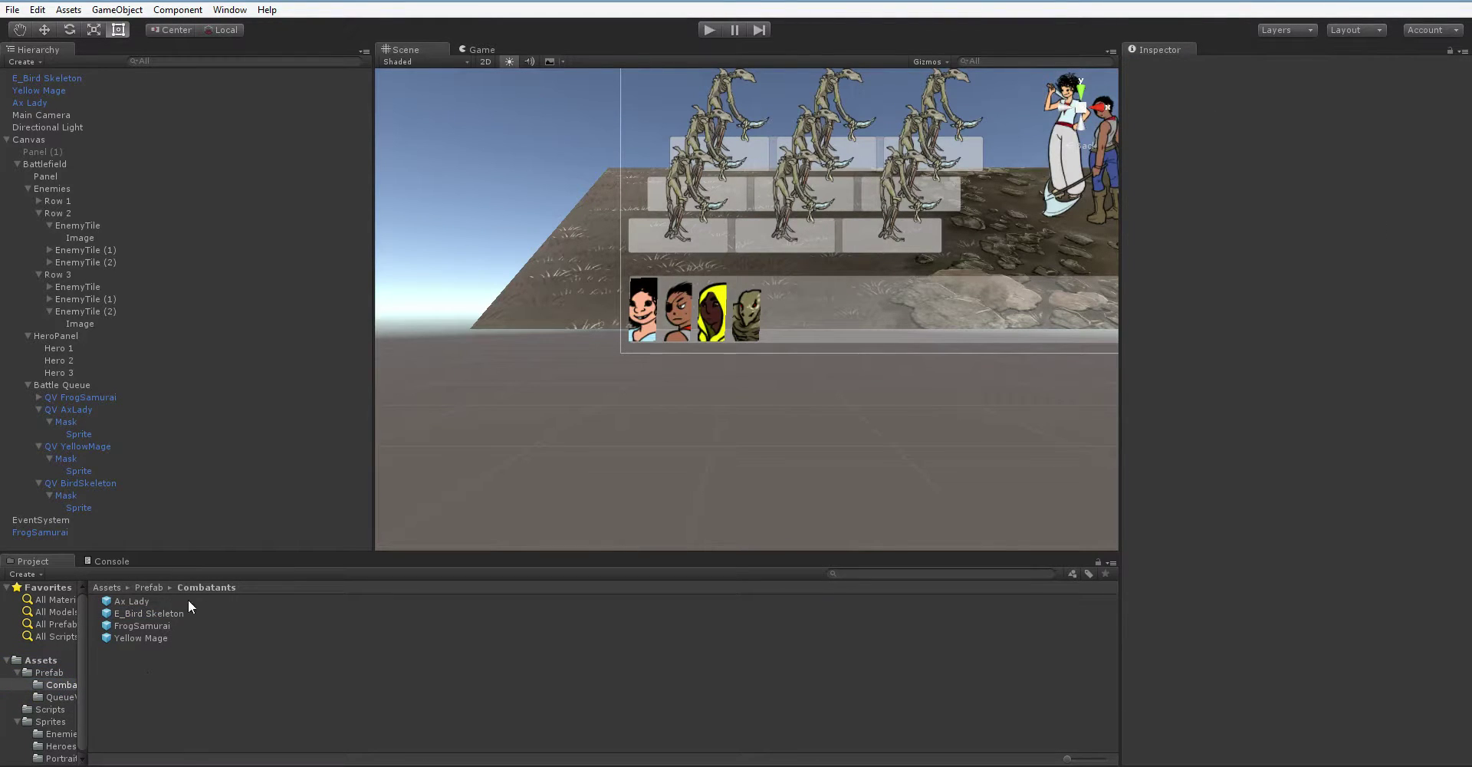
click(158, 614)
click(144, 635)
shift+click(141, 603)
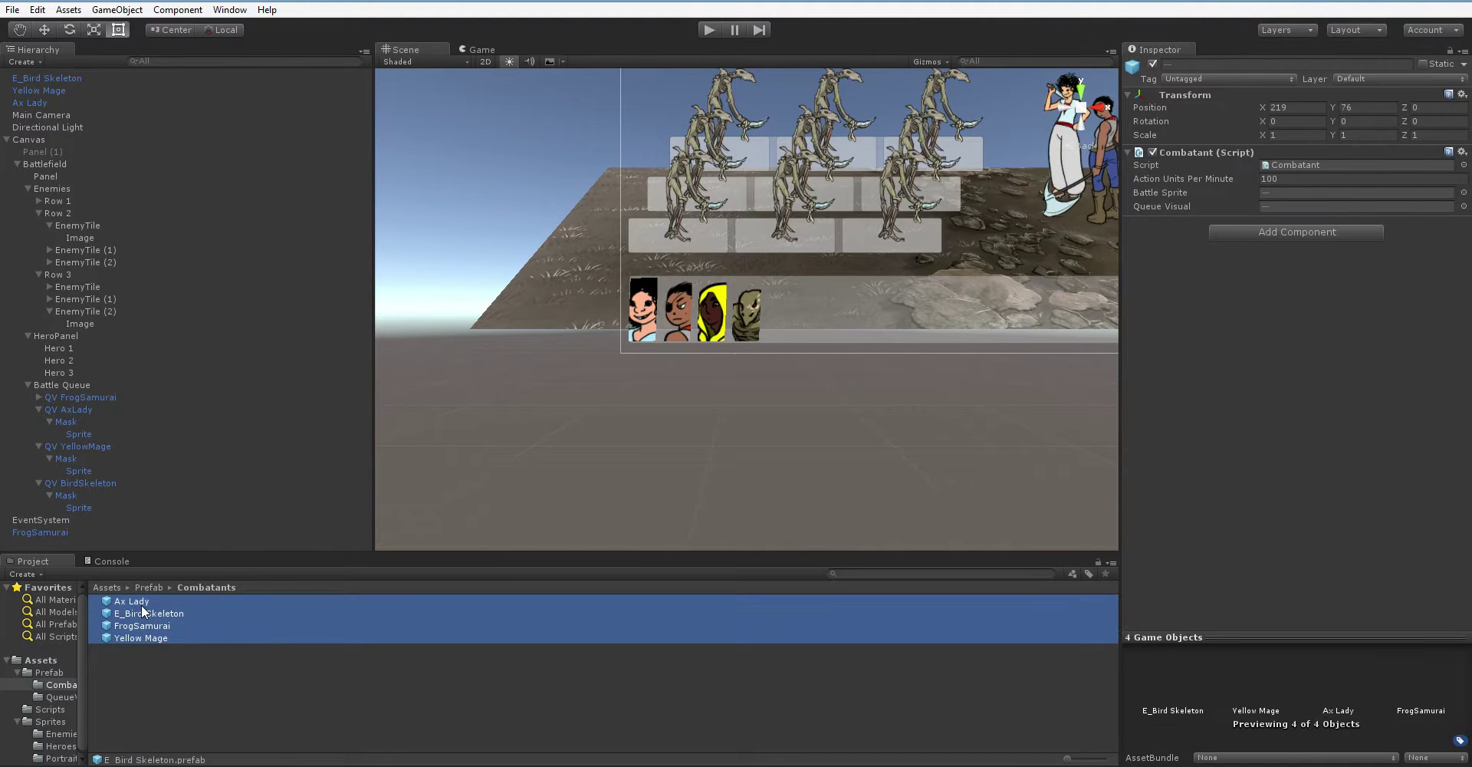
click(154, 650)
scroll(885, 288, down, 5)
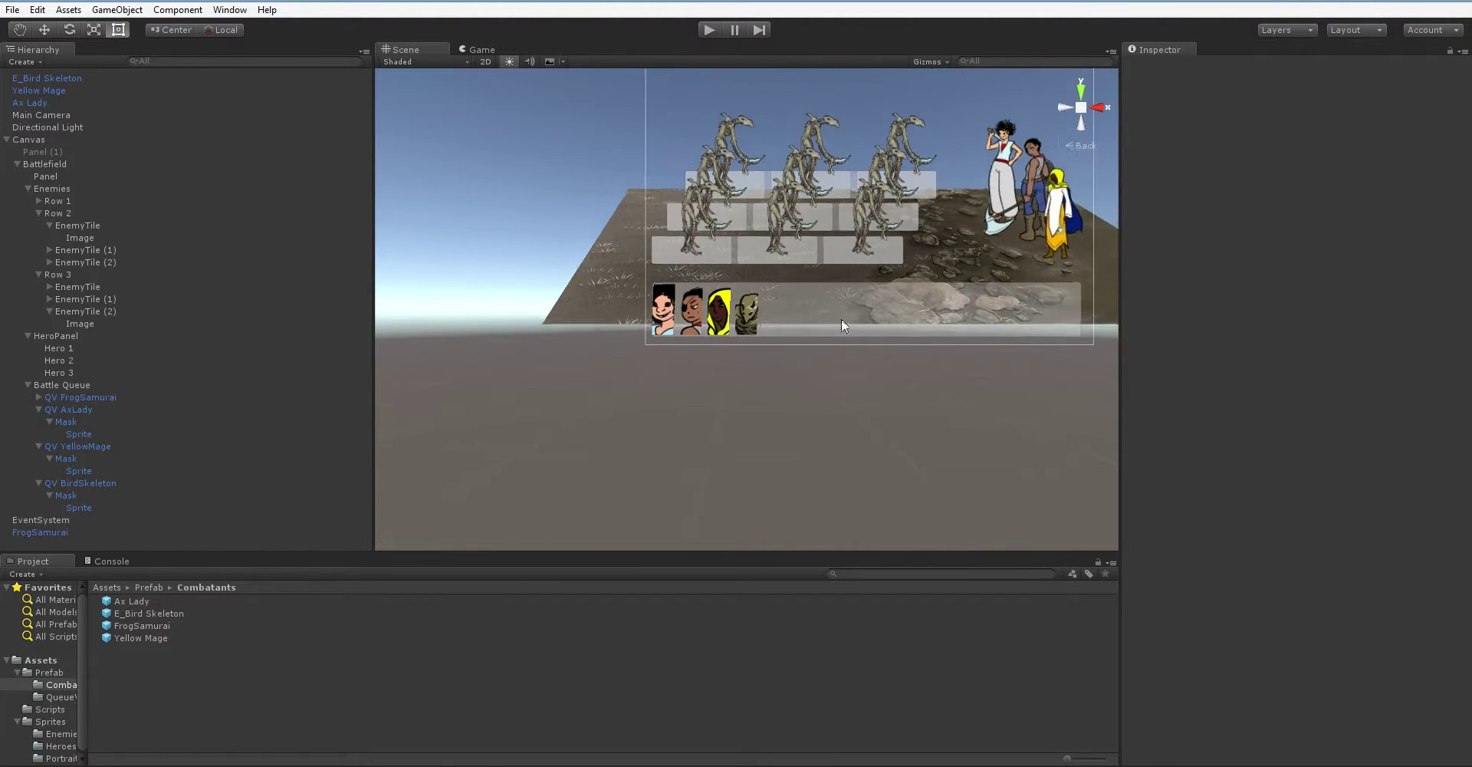
scroll(624, 454, up, 1)
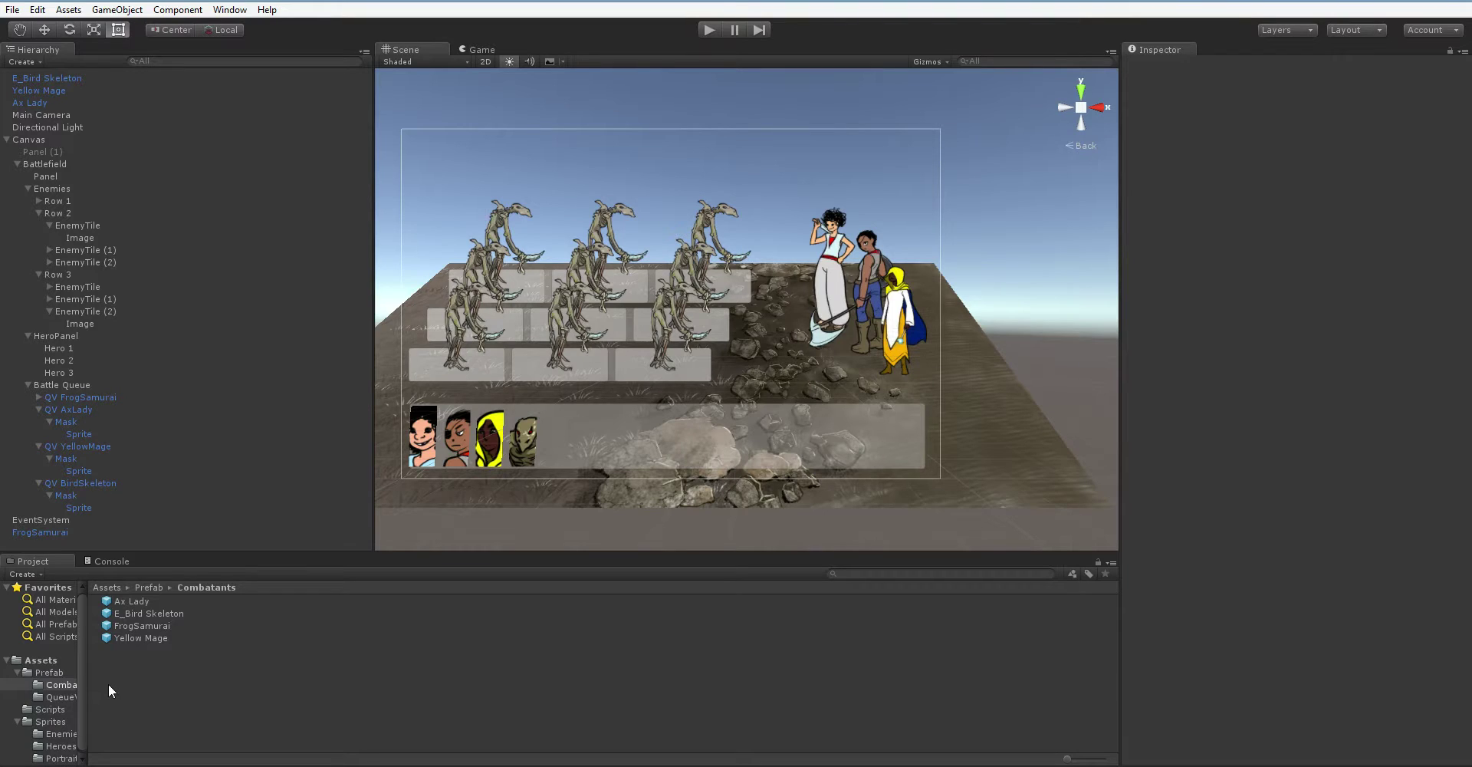
click(66, 695)
click(144, 624)
click(149, 649)
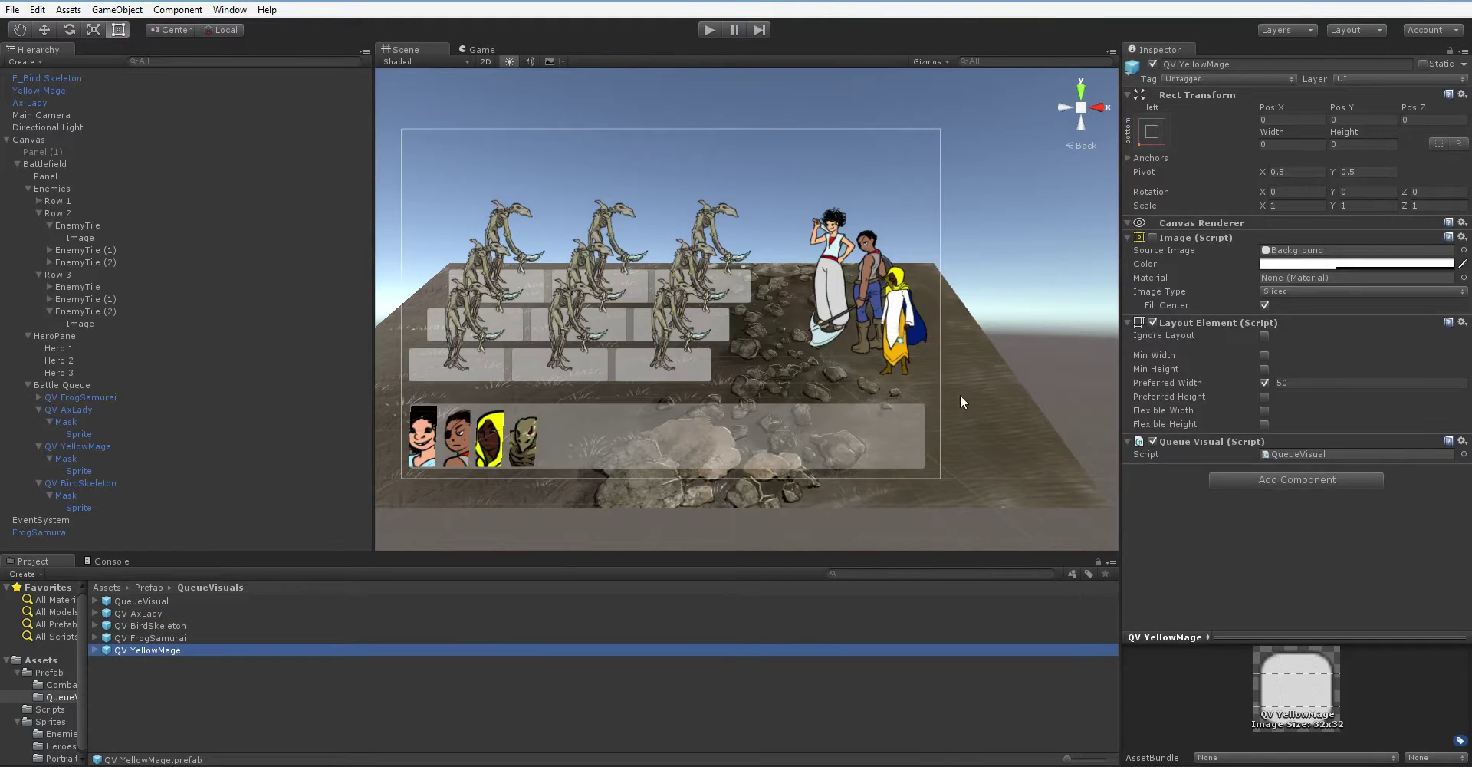
click(150, 625)
click(148, 607)
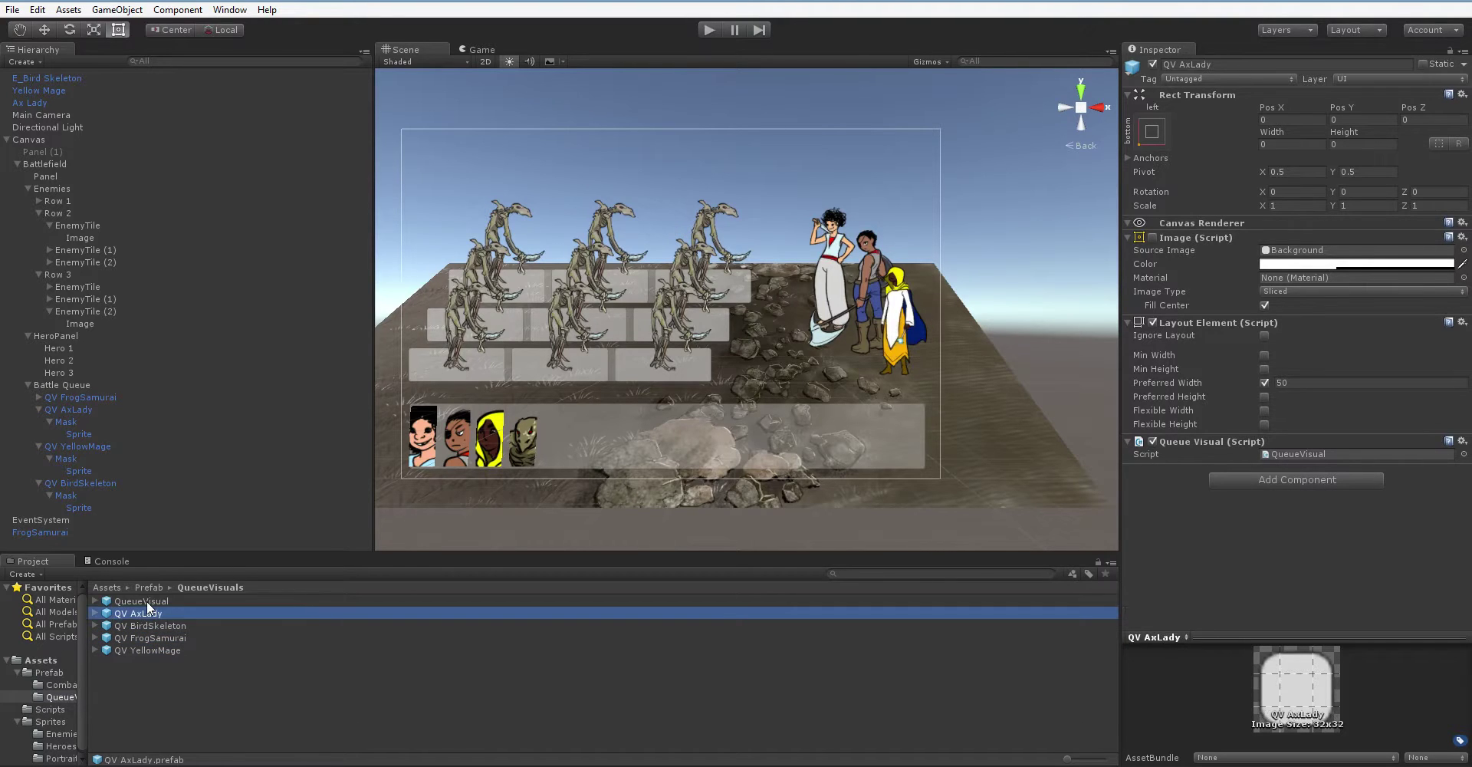
Select all four Battle Queue portraits in the Hierarchy and delete them.
click(92, 396)
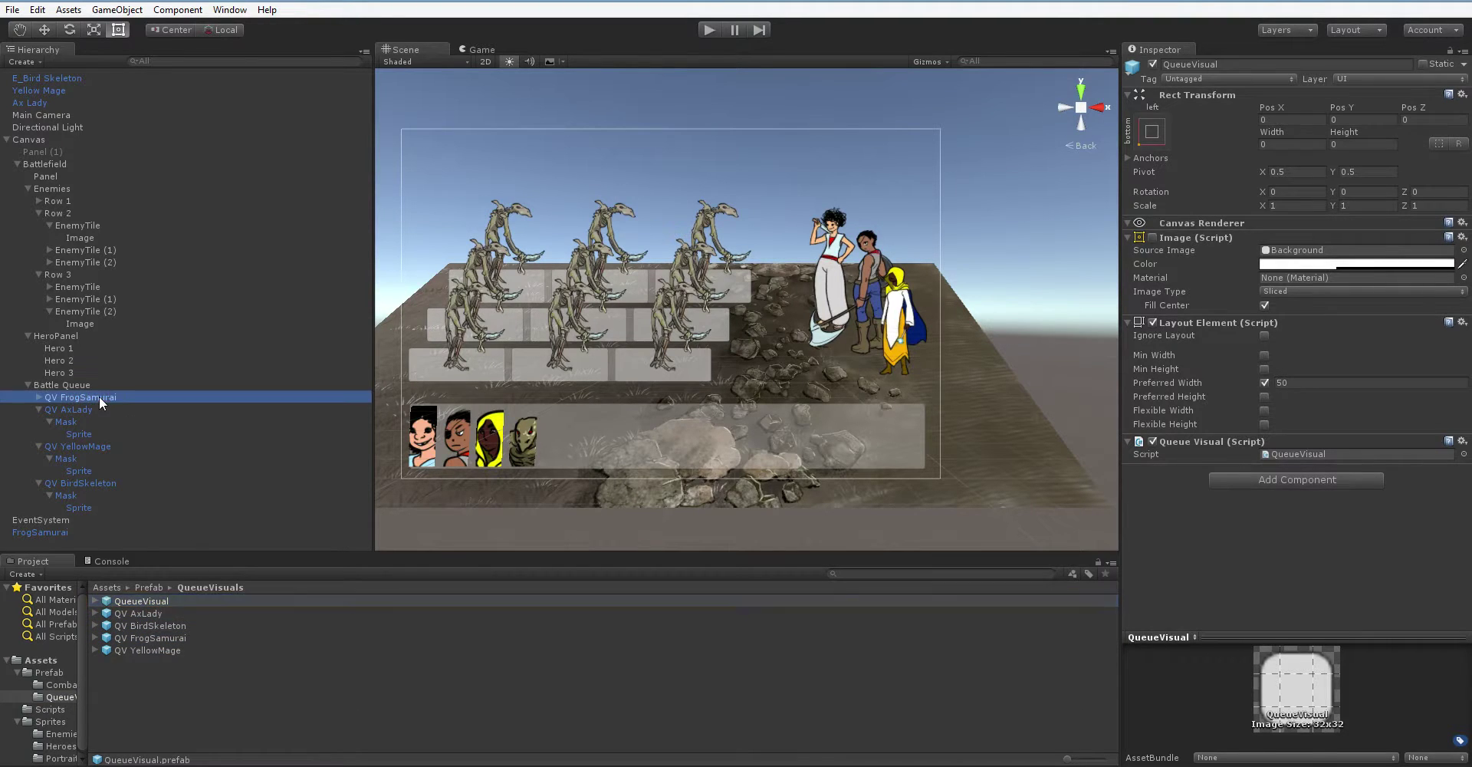
shift+click(95, 477)
key(Delete)
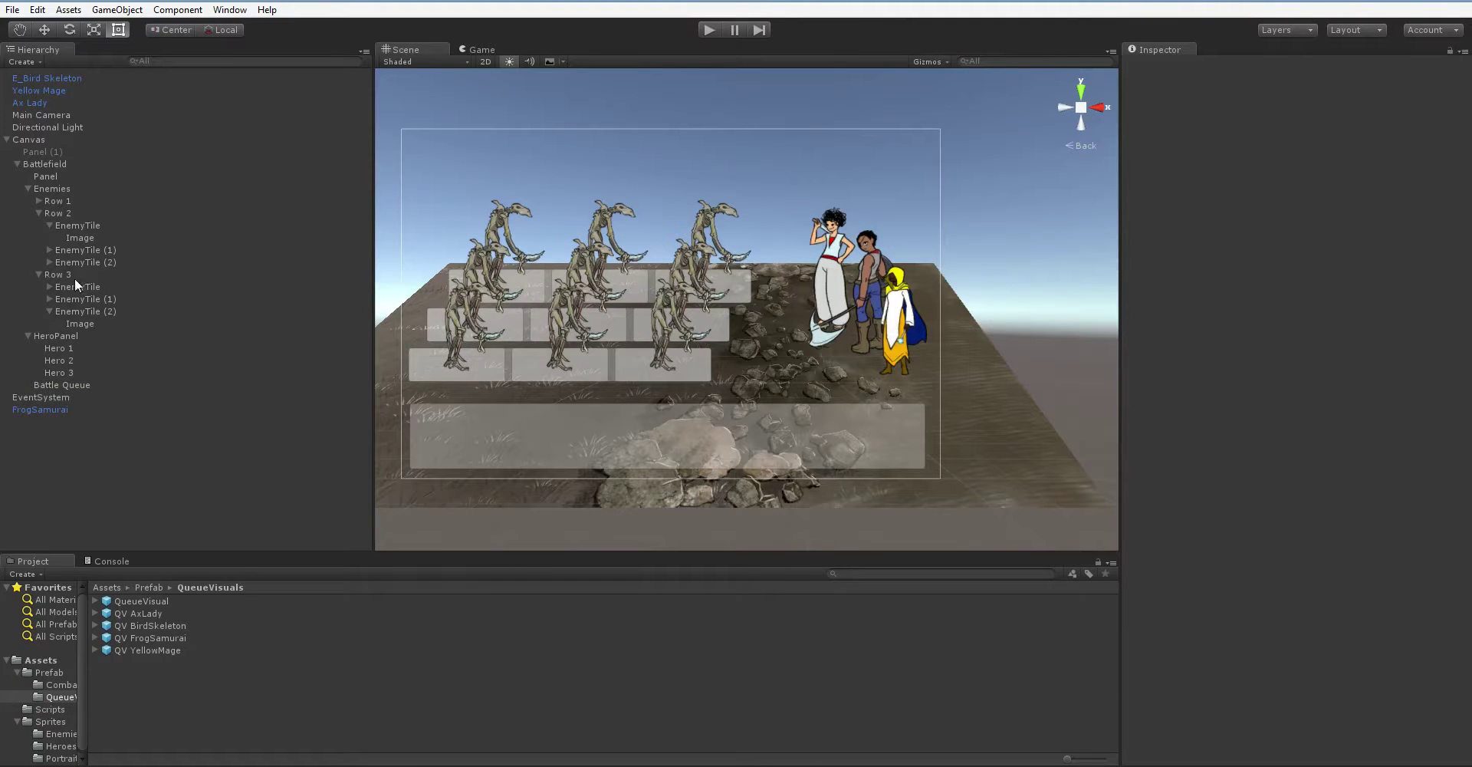
Add the QV YellowMage, QV FrogSamurai and QV AxLady portrait prefabs to the Battle Queue.
drag(160, 650, 66, 385)
drag(146, 637, 88, 384)
drag(163, 612, 89, 383)
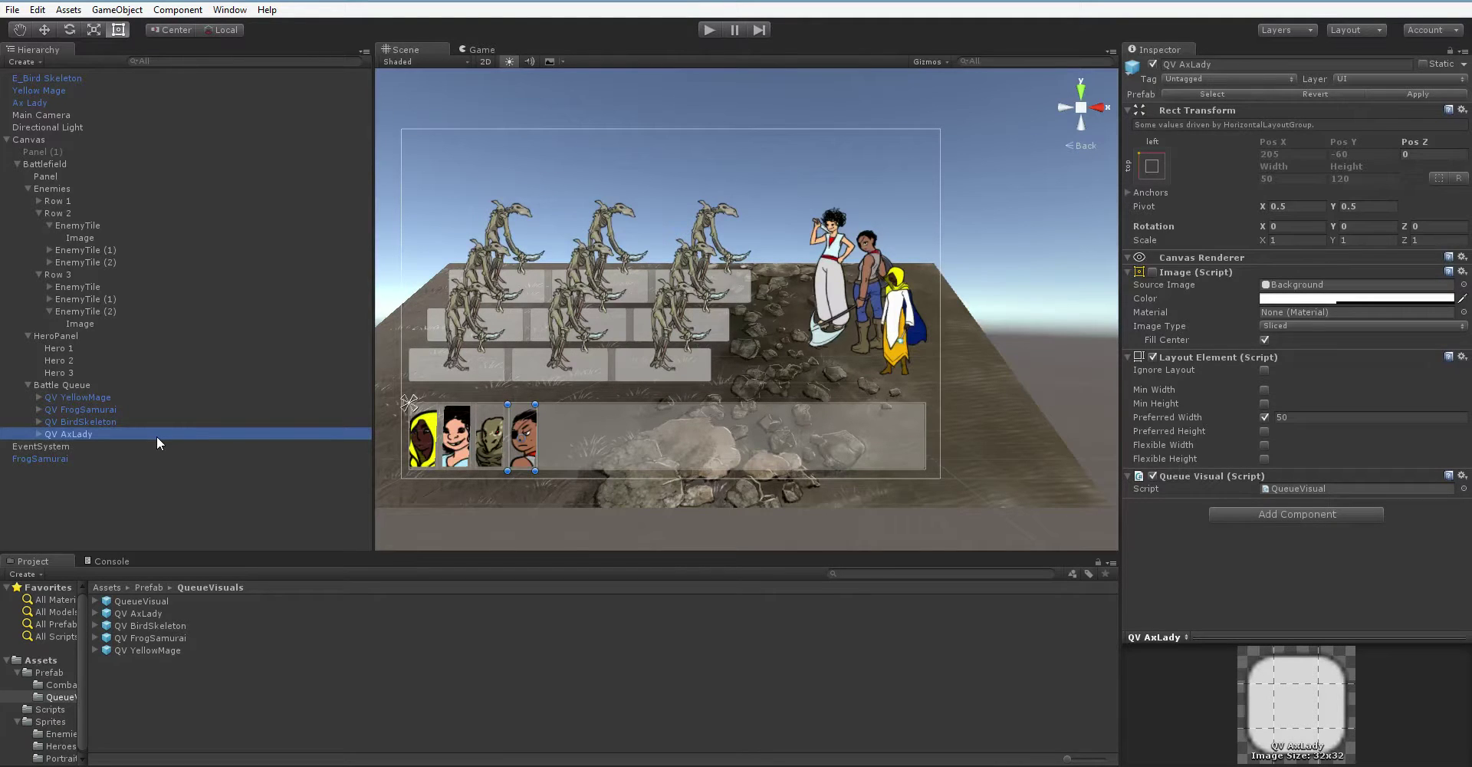
Move Ax Lady, Yellow Mage and E_Bird Skeleton below FrogSamurai in the Hierarchy.
click(108, 100)
shift+click(98, 77)
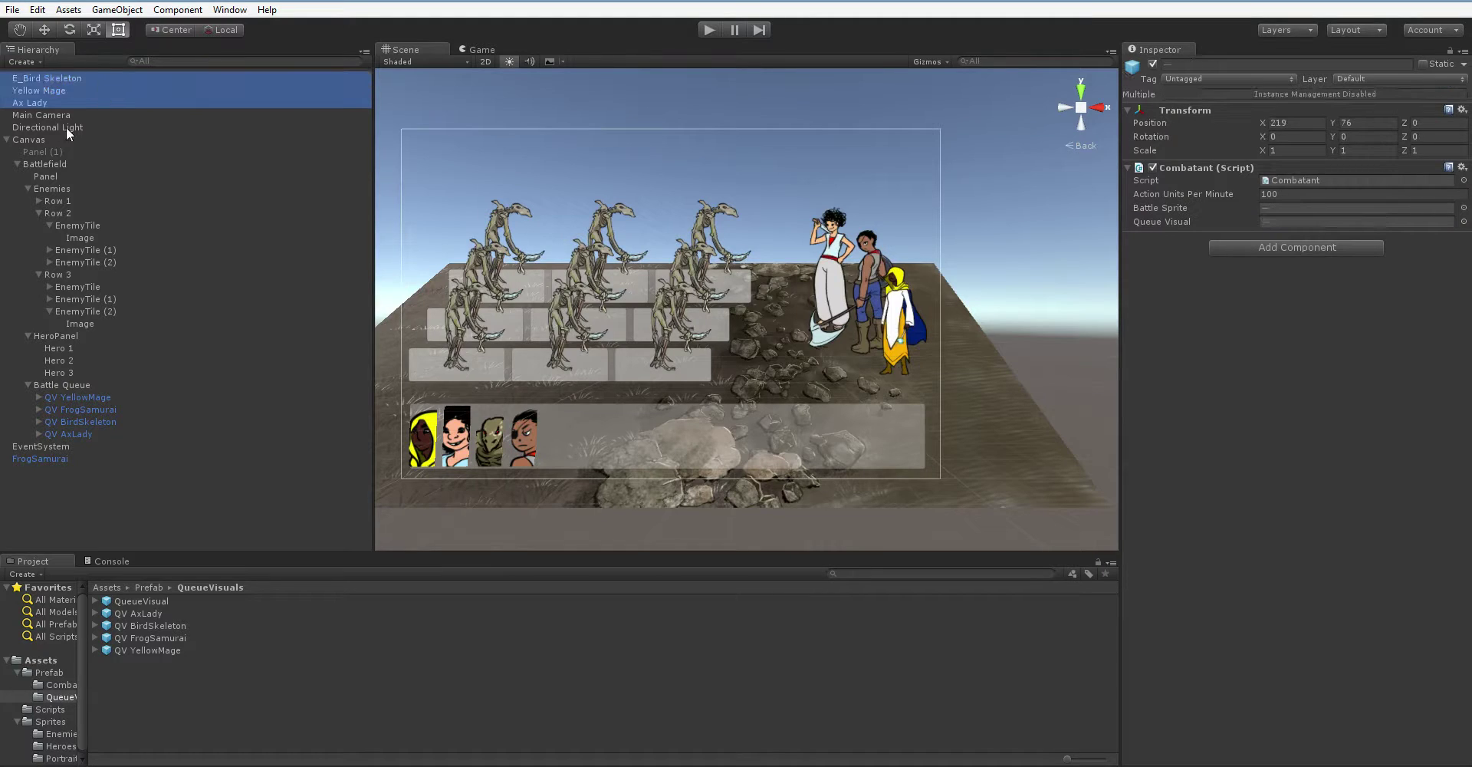
drag(45, 95, 62, 466)
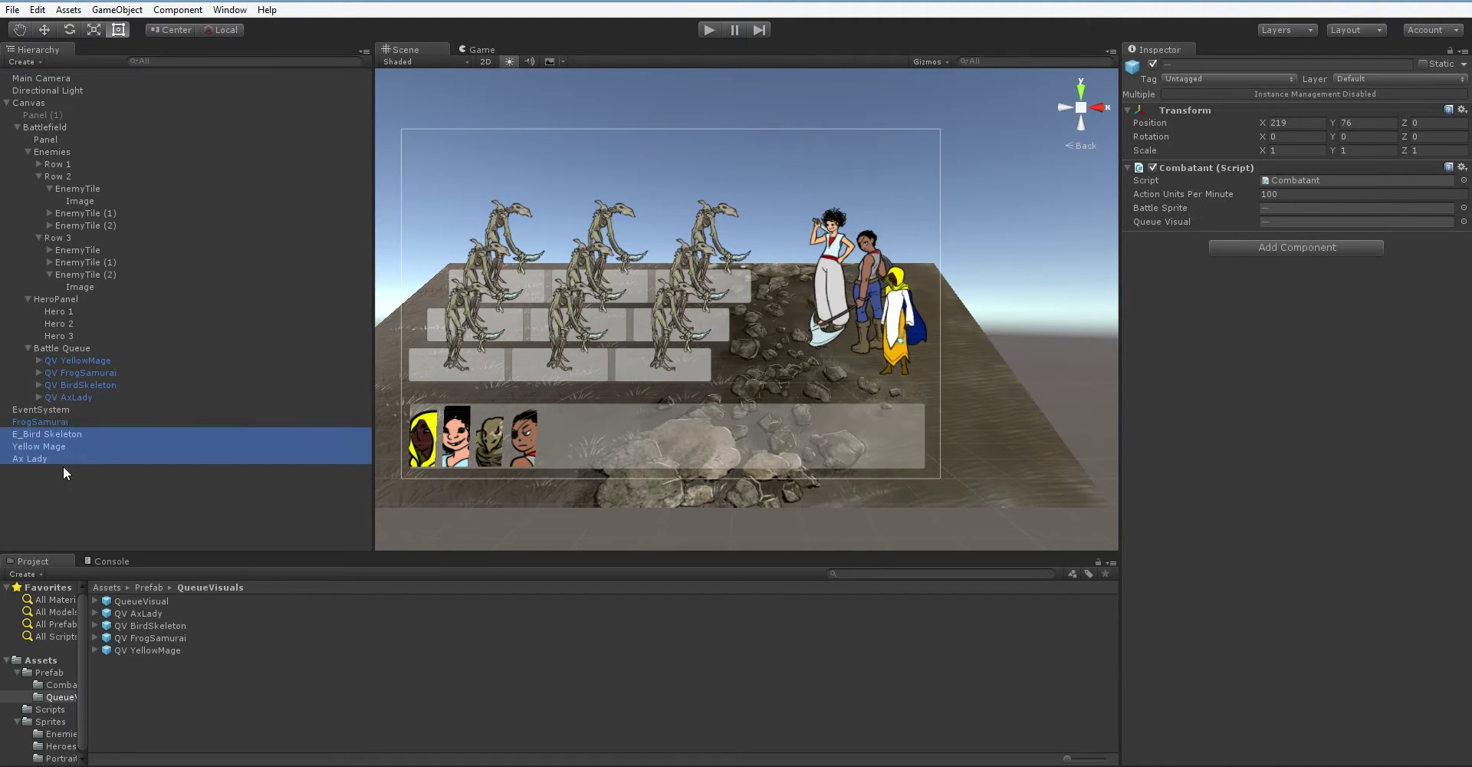
click(69, 472)
click(69, 457)
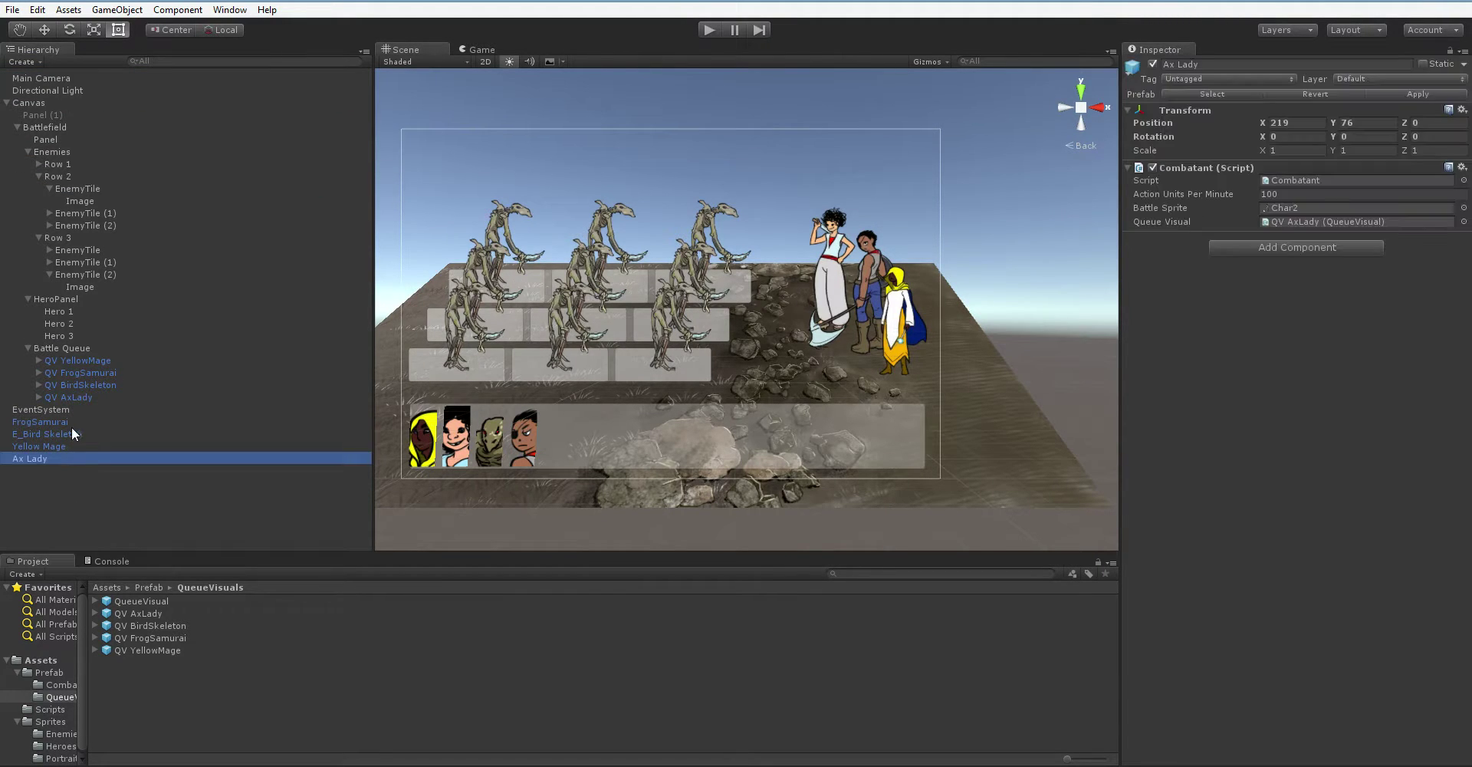
shift+click(71, 423)
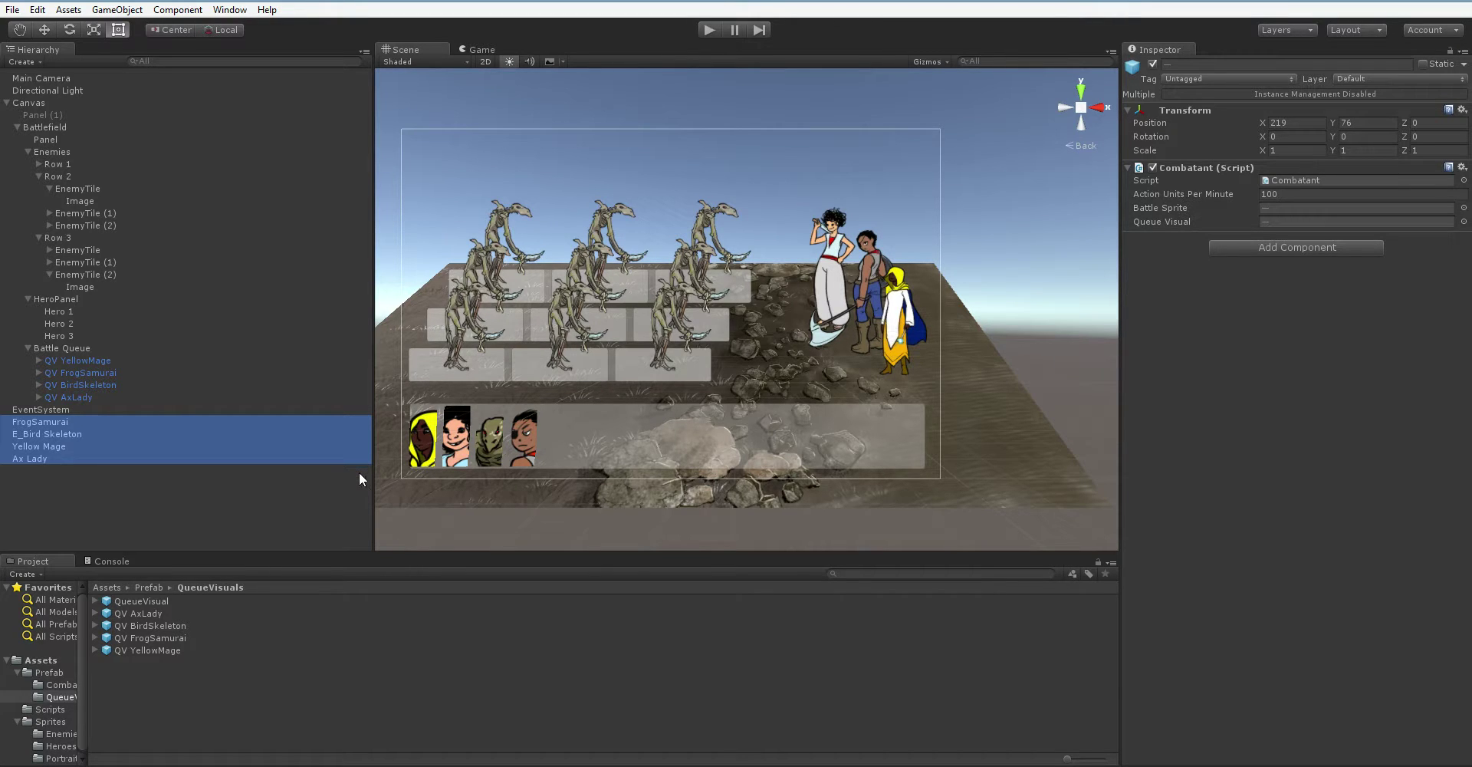
Set E_Bird Skeleton's Action Units Per Minute to 60.
click(187, 443)
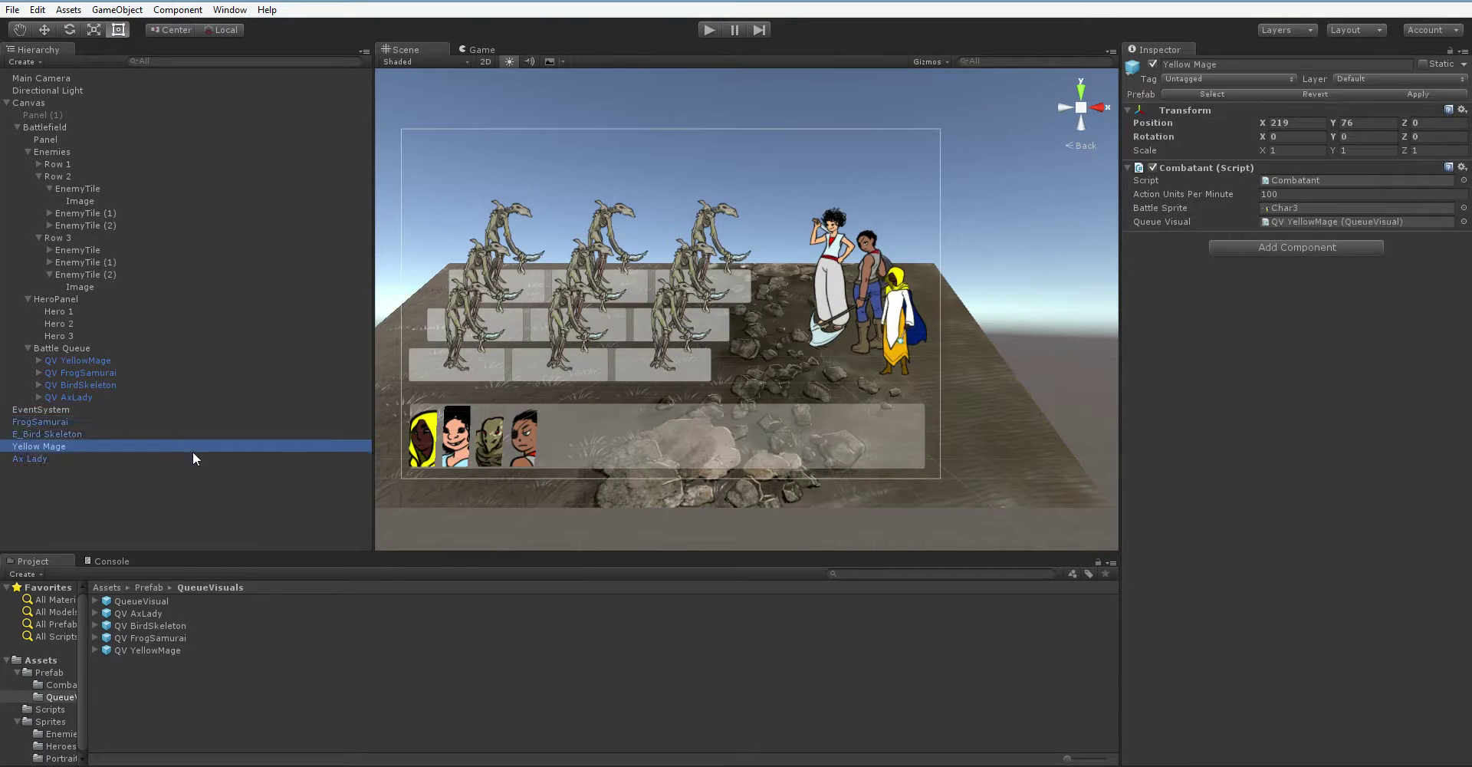
click(192, 453)
click(189, 435)
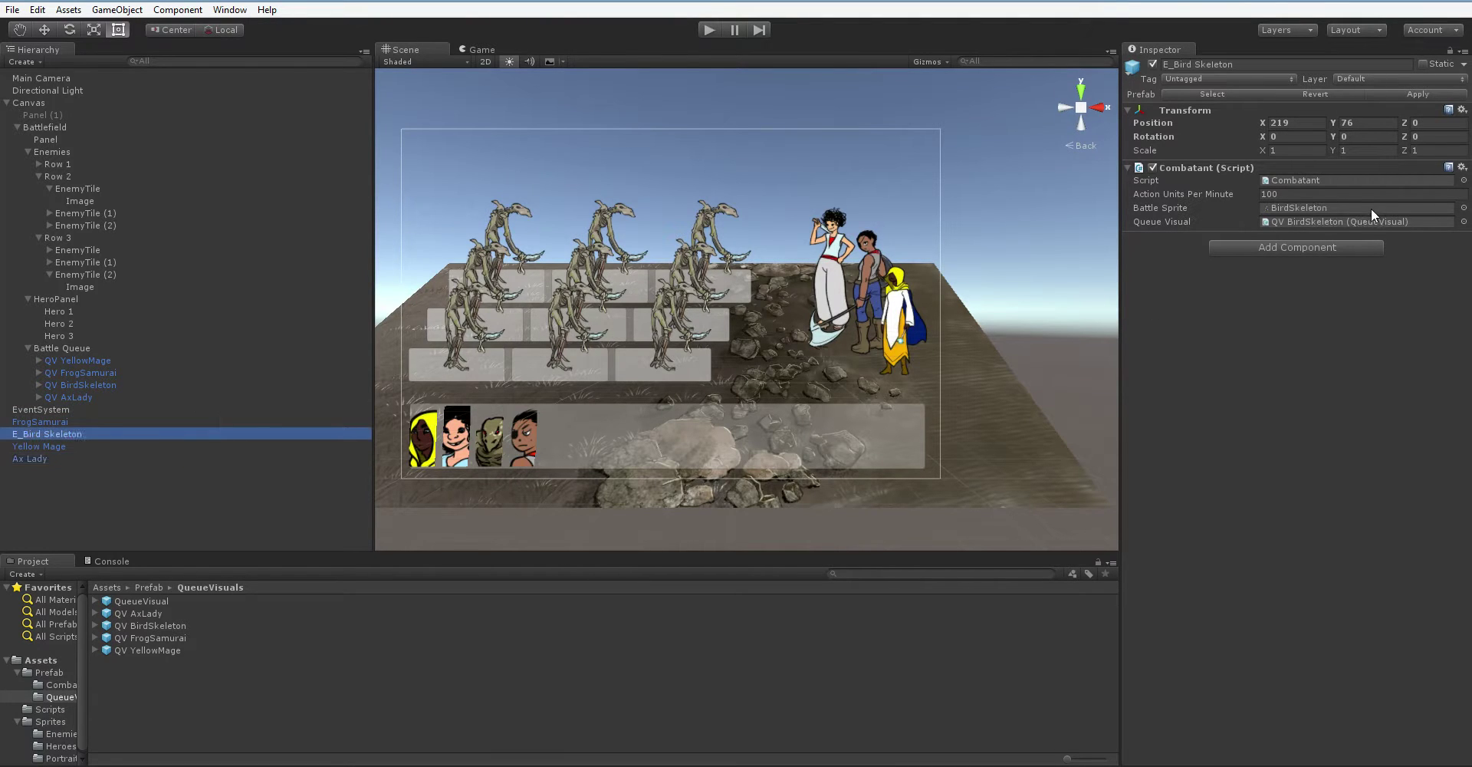
click(1350, 194)
text(60)
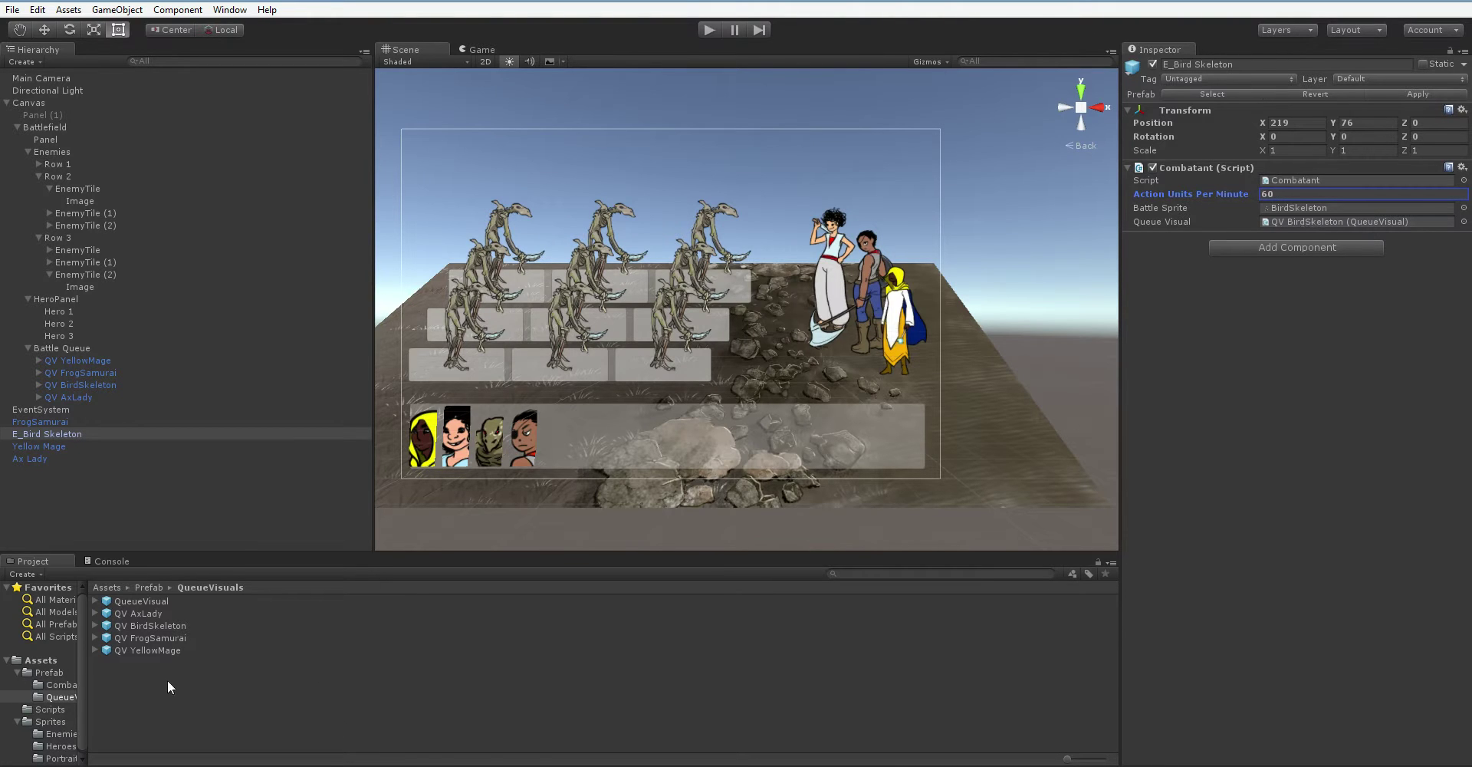
Add a second E_Bird Skeleton from the Combatants prefab and select the copy.
click(72, 682)
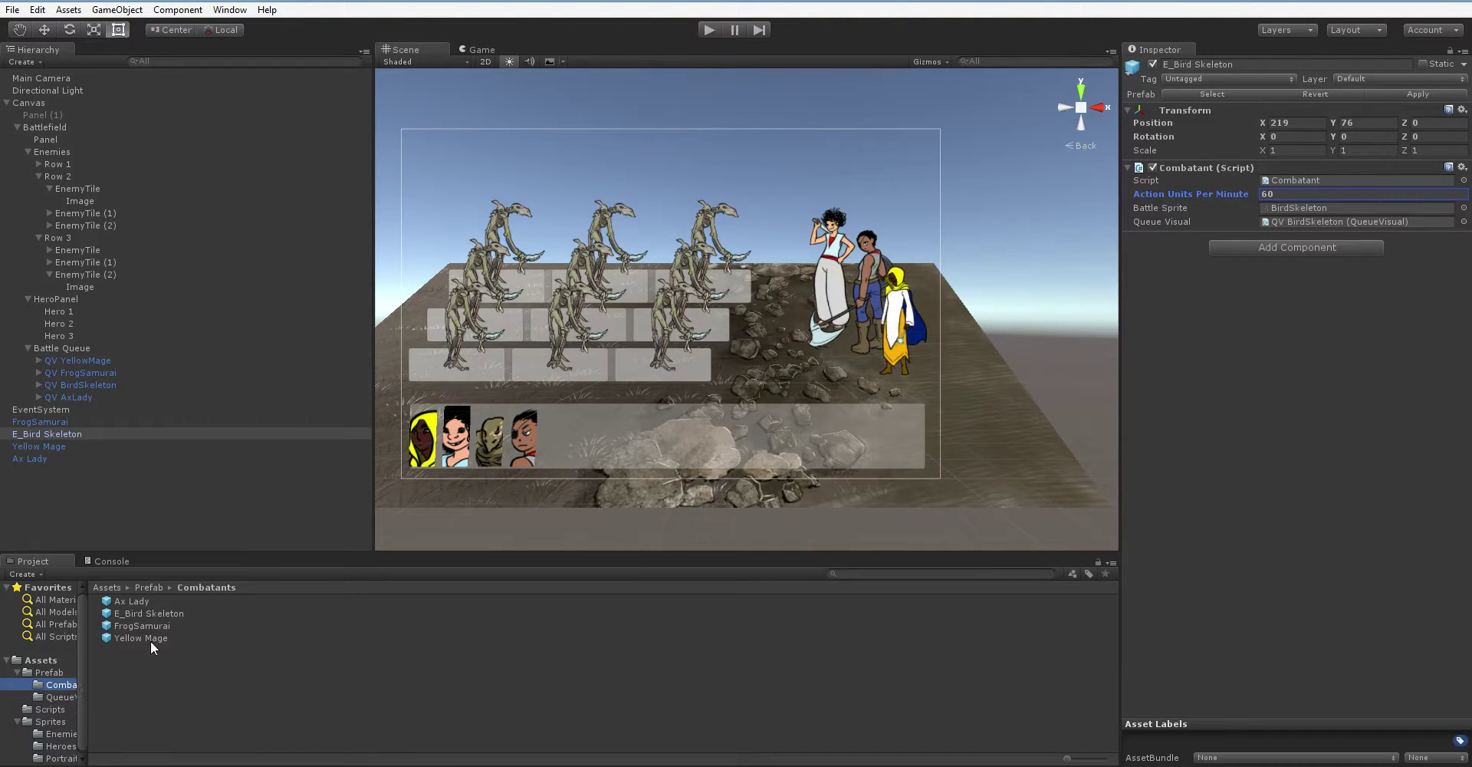
drag(145, 613, 90, 532)
drag(42, 465, 50, 468)
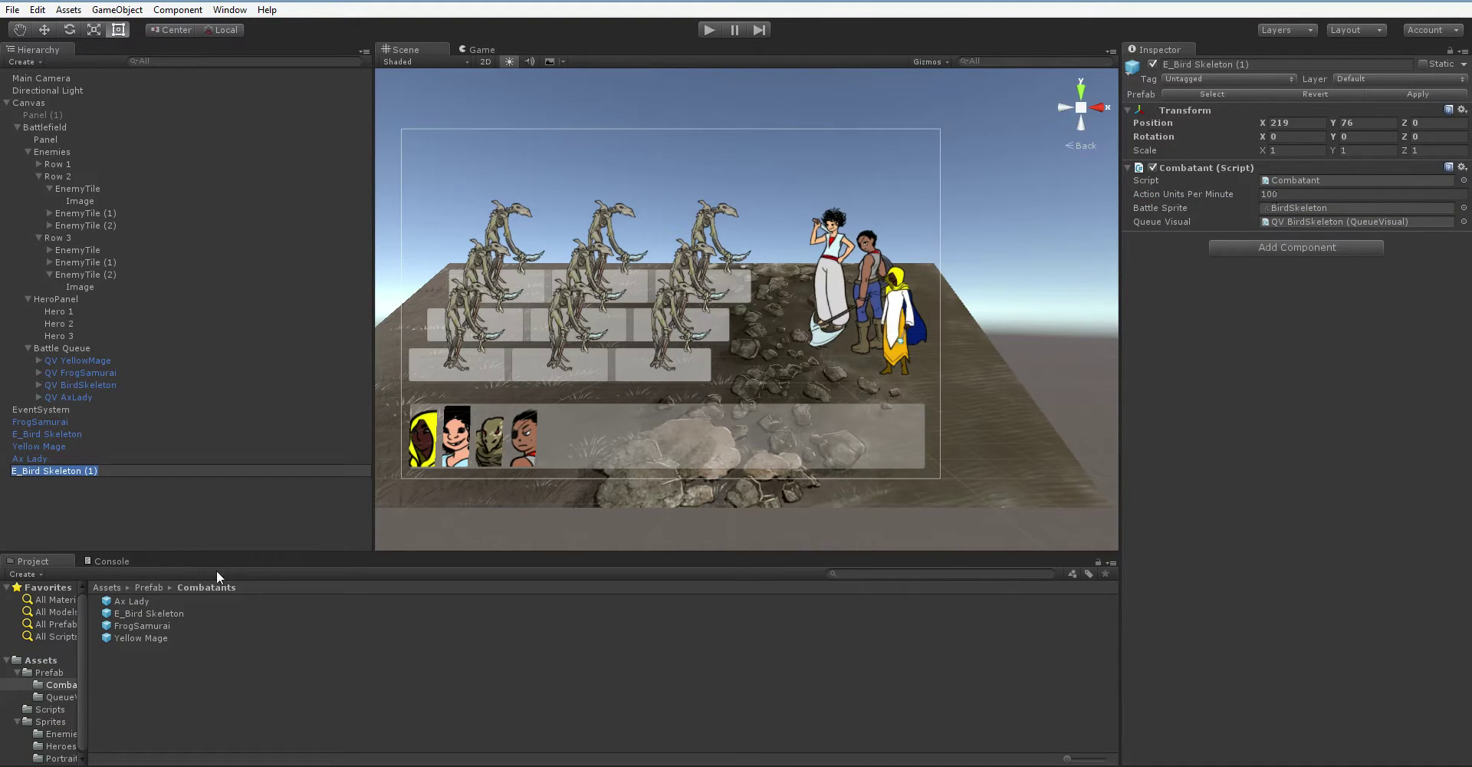
click(160, 534)
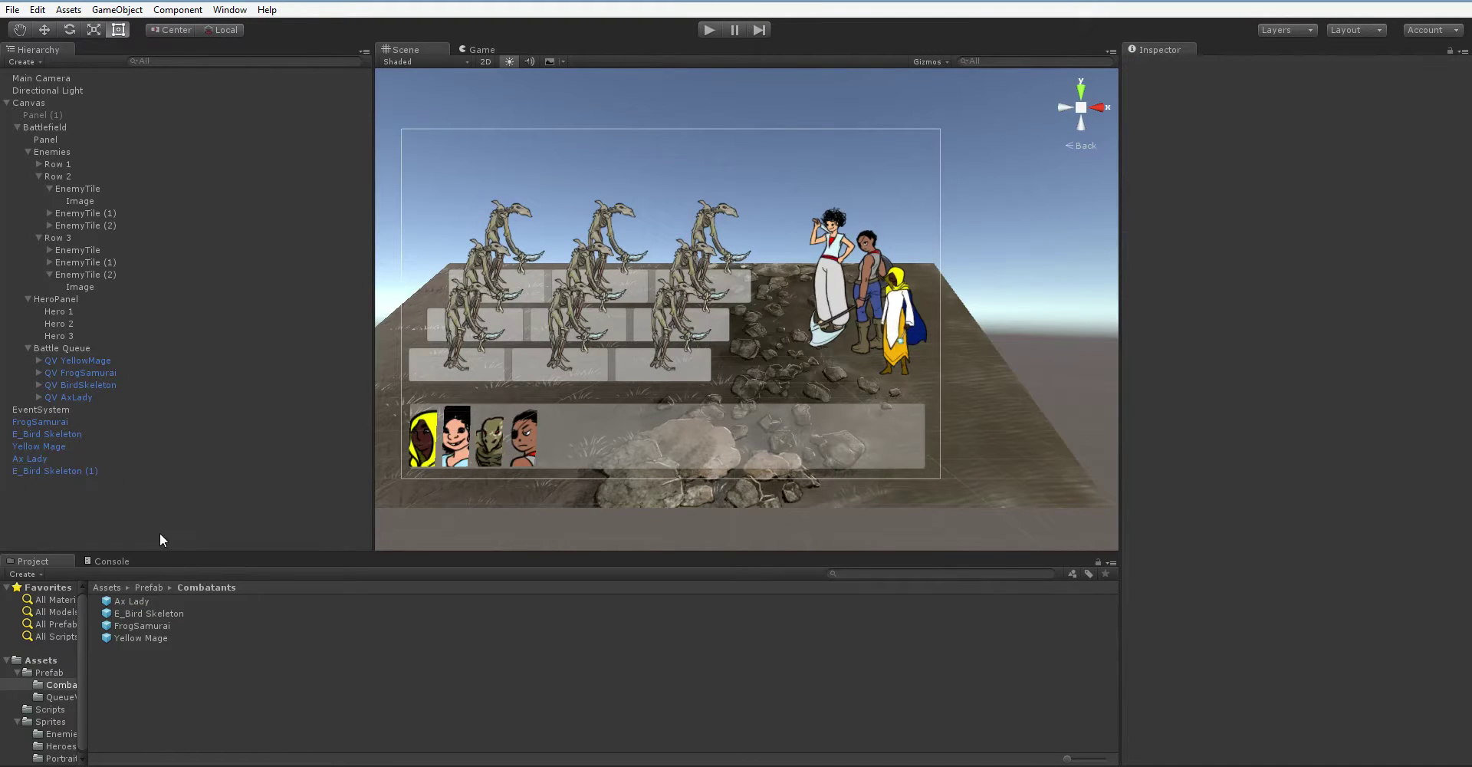
click(142, 470)
Delete the duplicate E_Bird Skeleton (1) from the scene.
key(Delete)
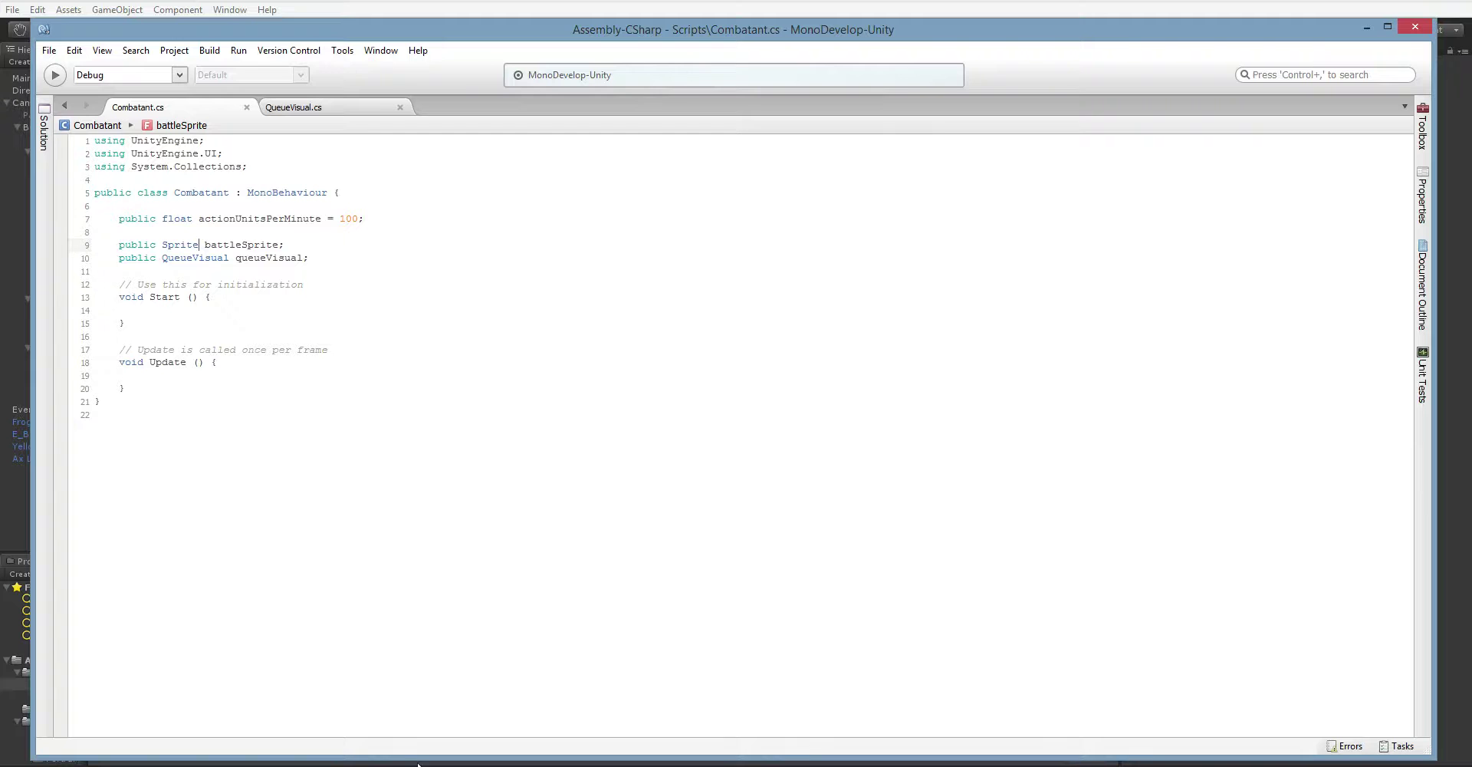
Add a using System.Collections.Generic line below the System.Collections import.
click(210, 305)
click(346, 161)
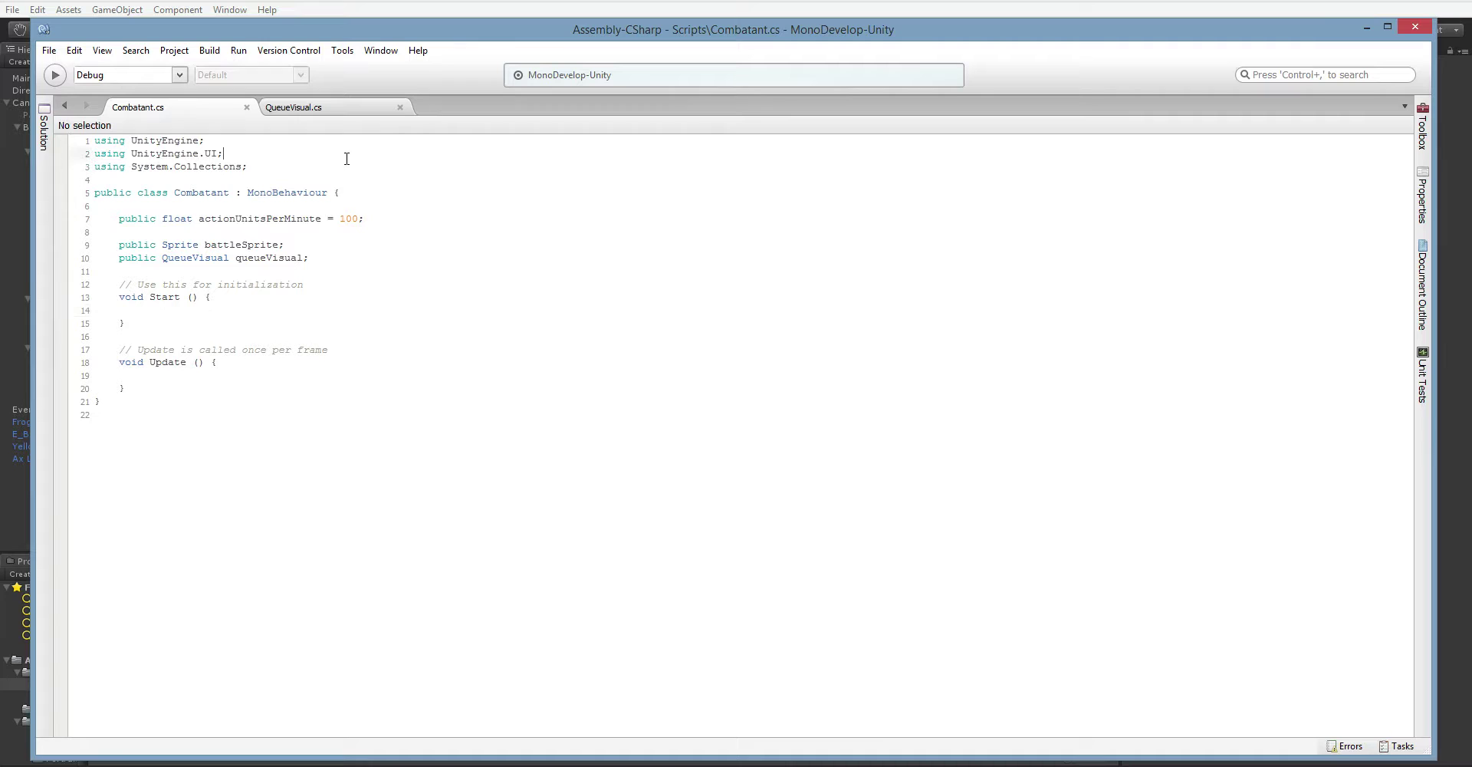
key(shift+Home)
key(End)
key(shift+Home)
key(ctrl+c)
key(End)
key(Return)
key(ctrl+v)
text(.Generic)
key(Return)
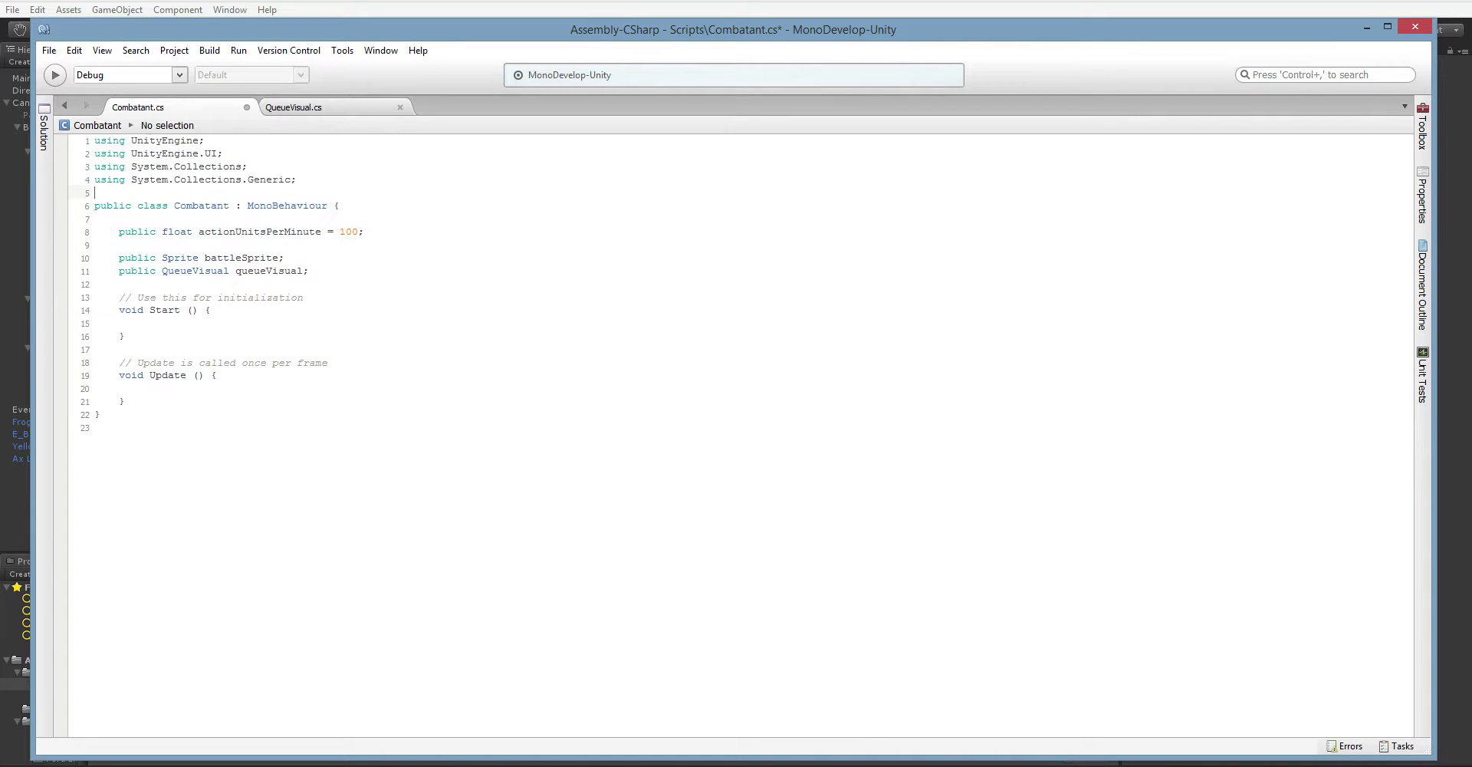
Declare a public static List<Combatant> activeCombatants field initialised to a new list.
key(Down)
key(Down)
key(Down)
key(Return)
key(Return)
key(Up)
text(publi)
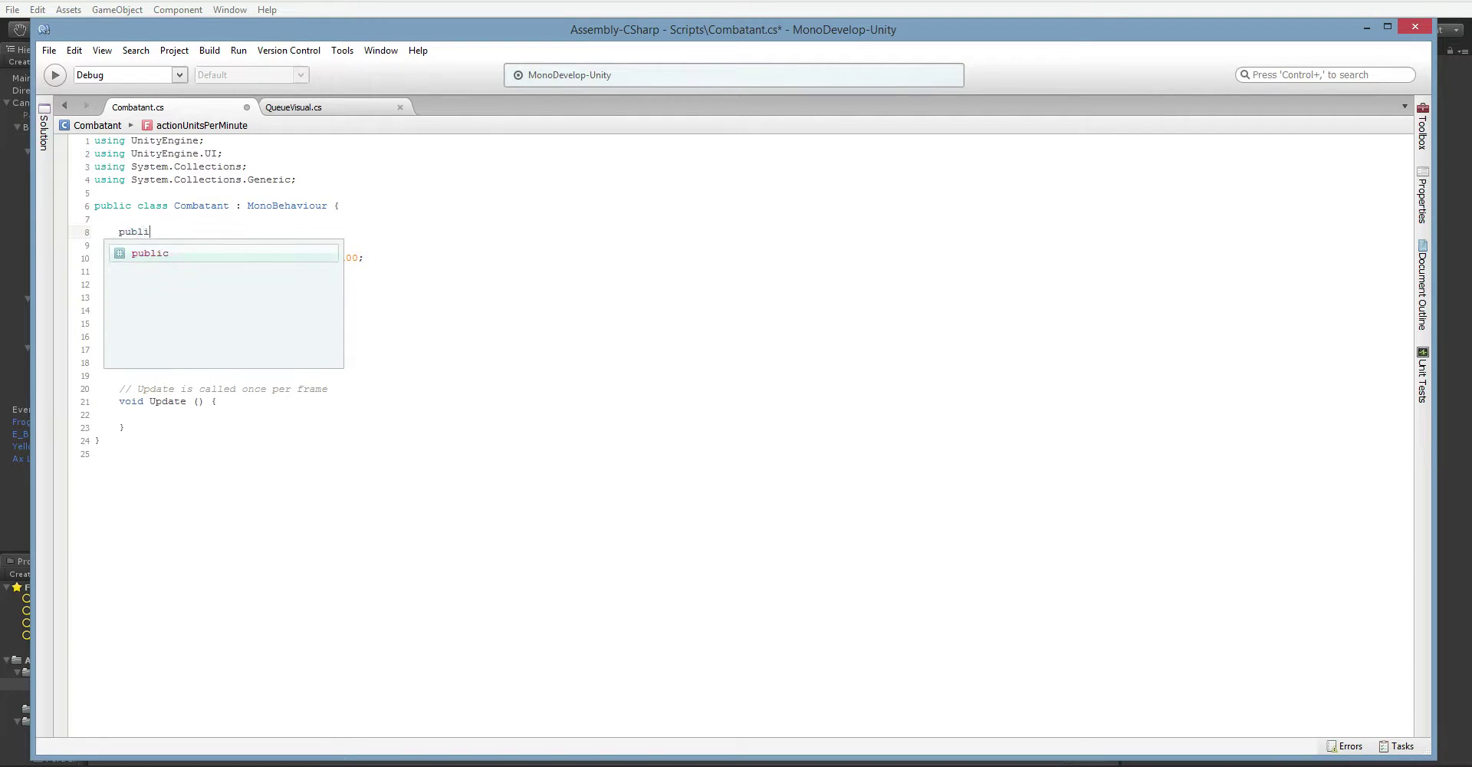
text(c statuc List)
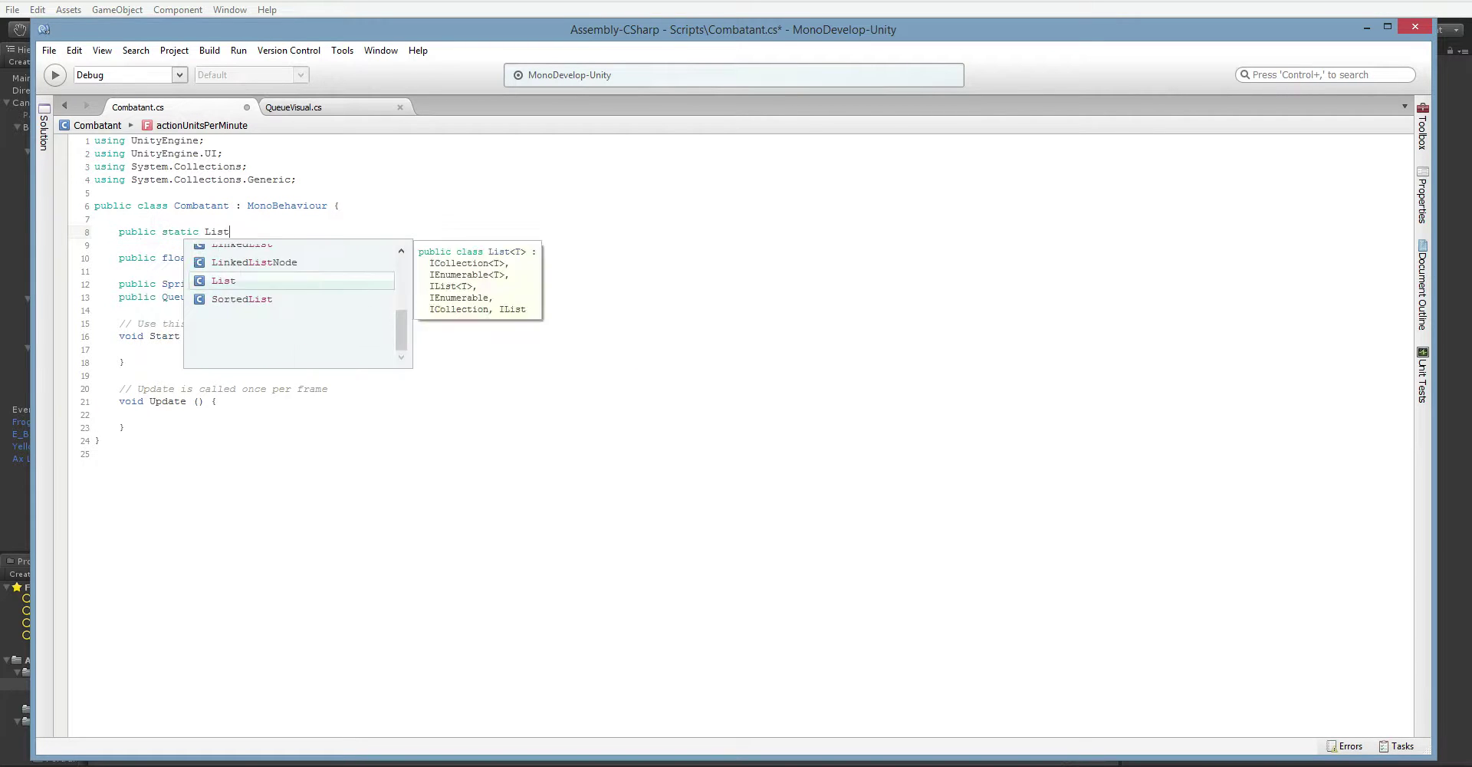
text(<Combatant)
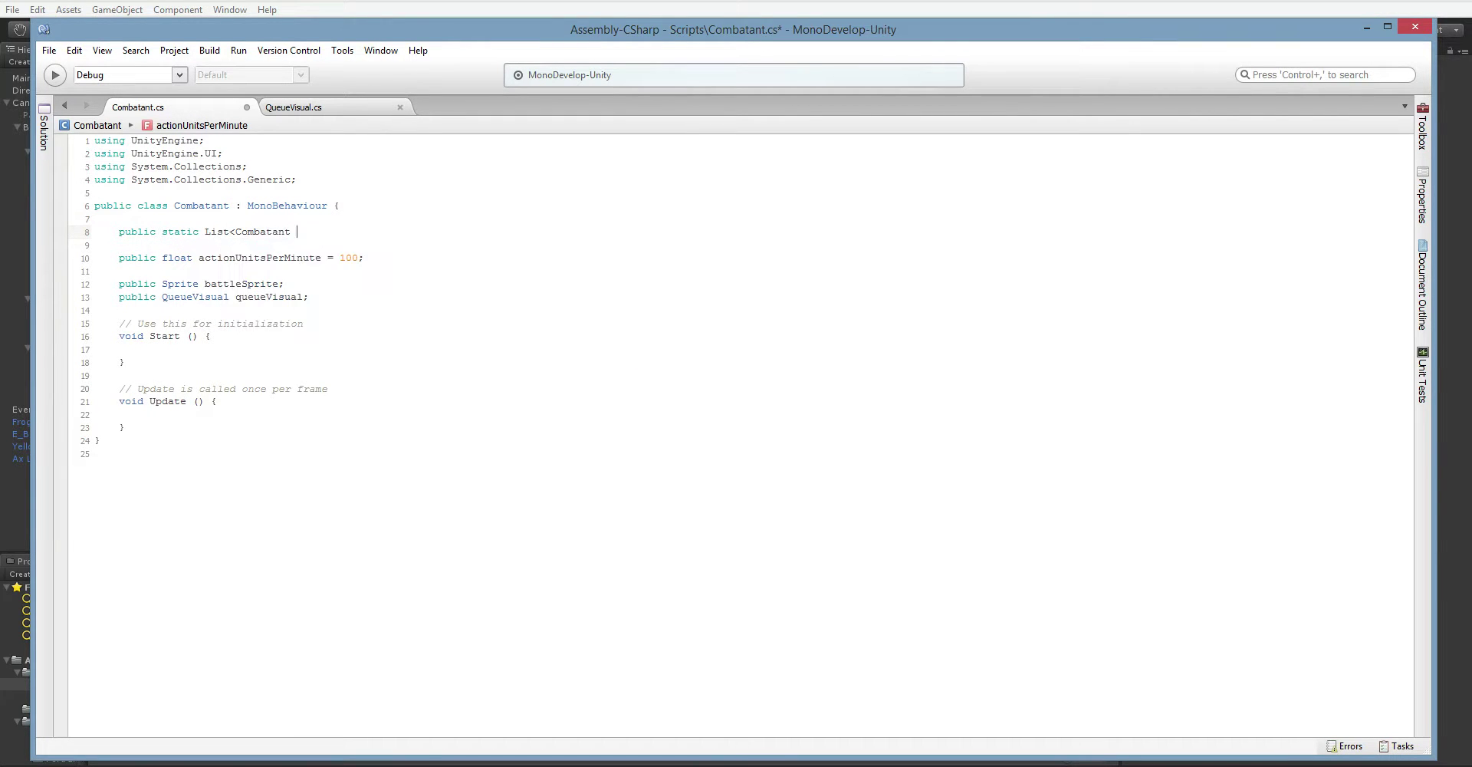
text(> ActiveCombatants =new List<Combatant> ();)
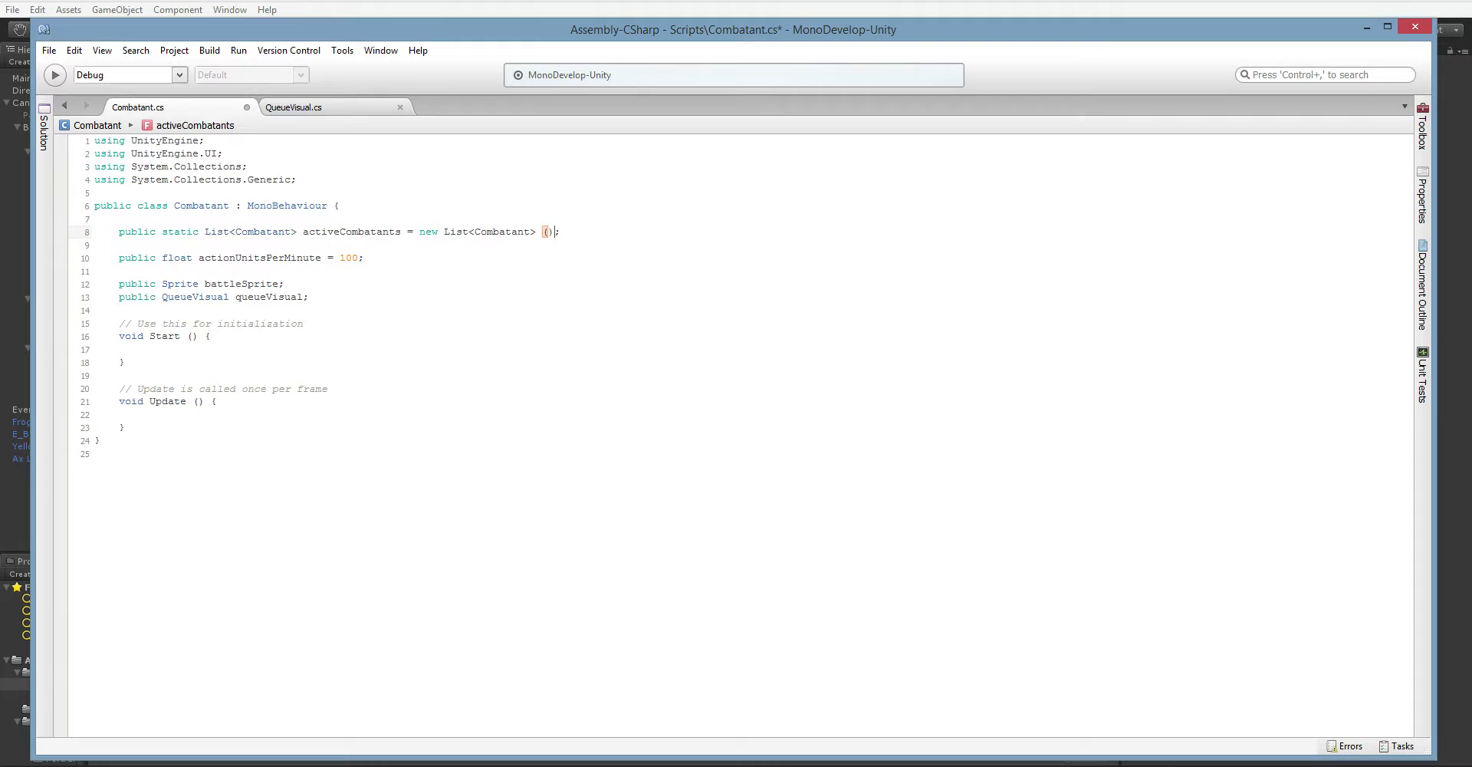
click(506, 230)
click(236, 231)
click(119, 244)
Call activeCombatants.Add(this) in Start and activeCombatants.Remove(this) in a new OnDestroy method.
click(144, 349)
text(activeCombatants.A)
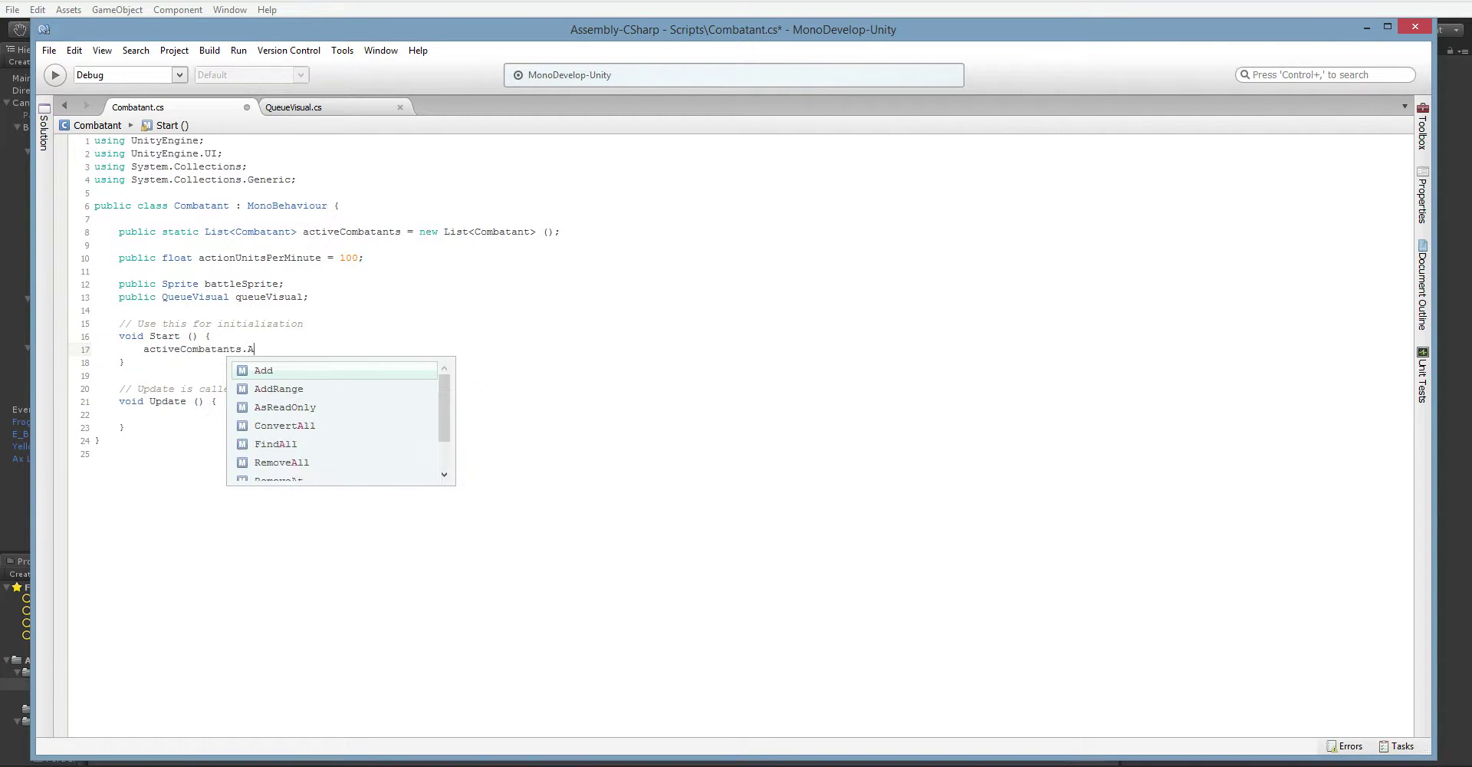
key(Return)
text((this);)
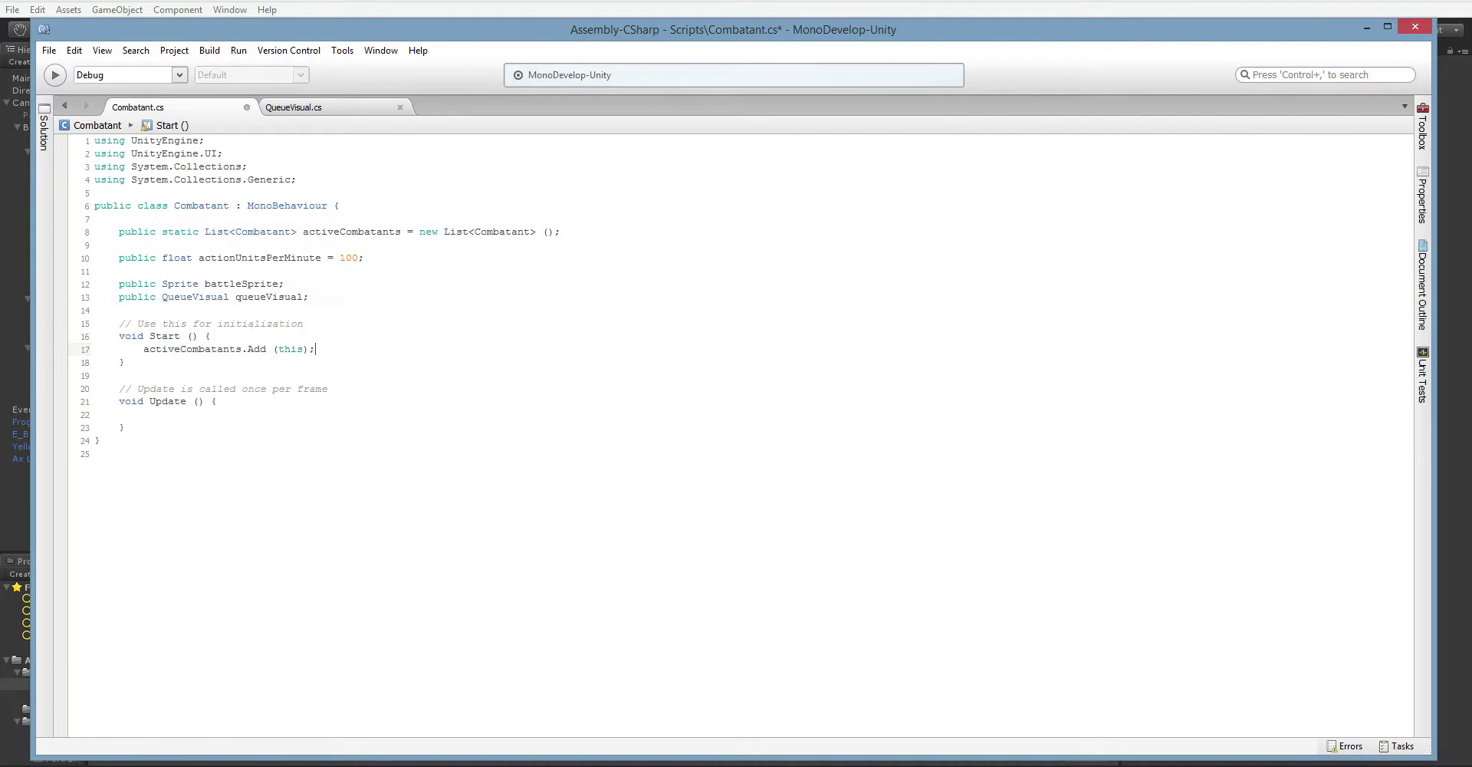
key(Down)
key(Return)
text(void )
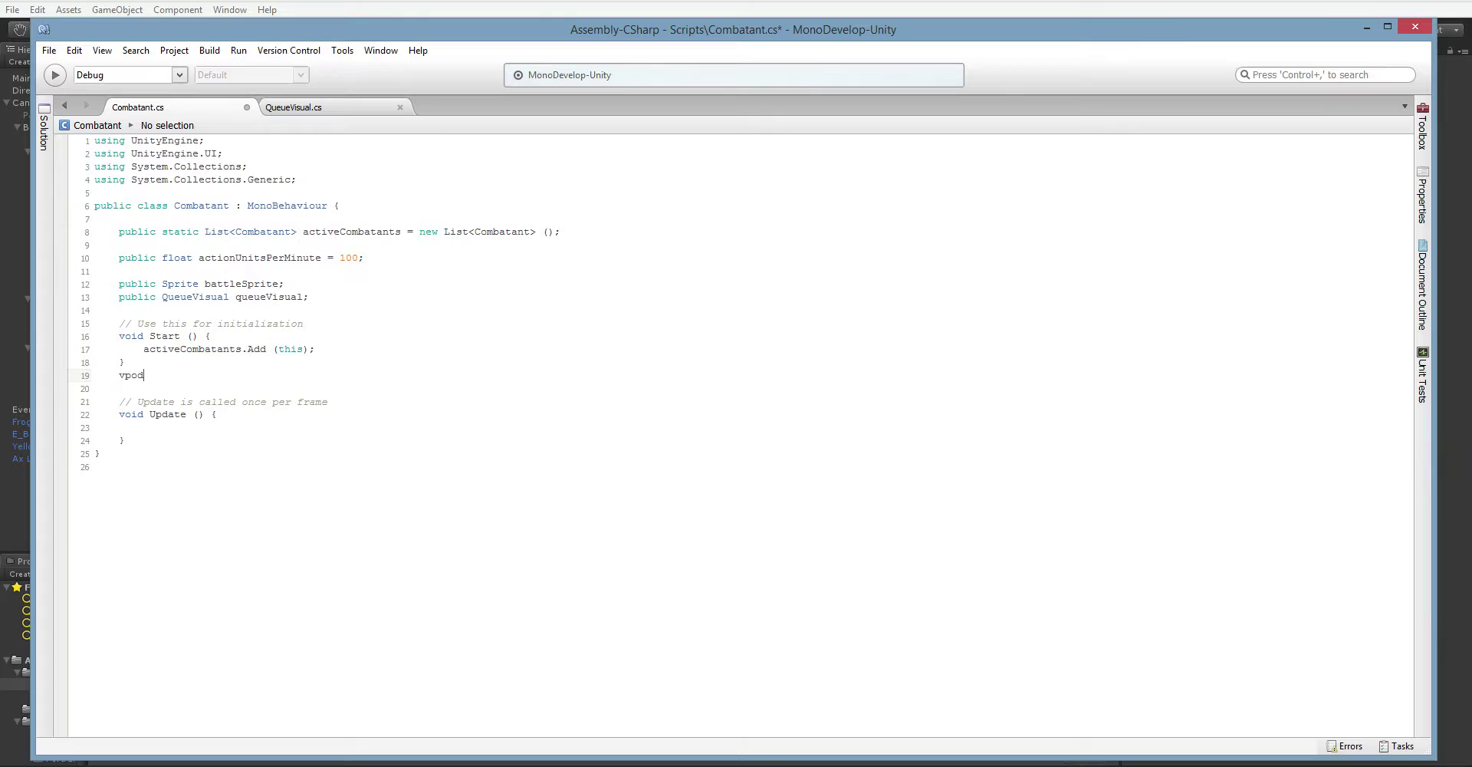
text(OnDestroy() {)
key(Return)
key(Return)
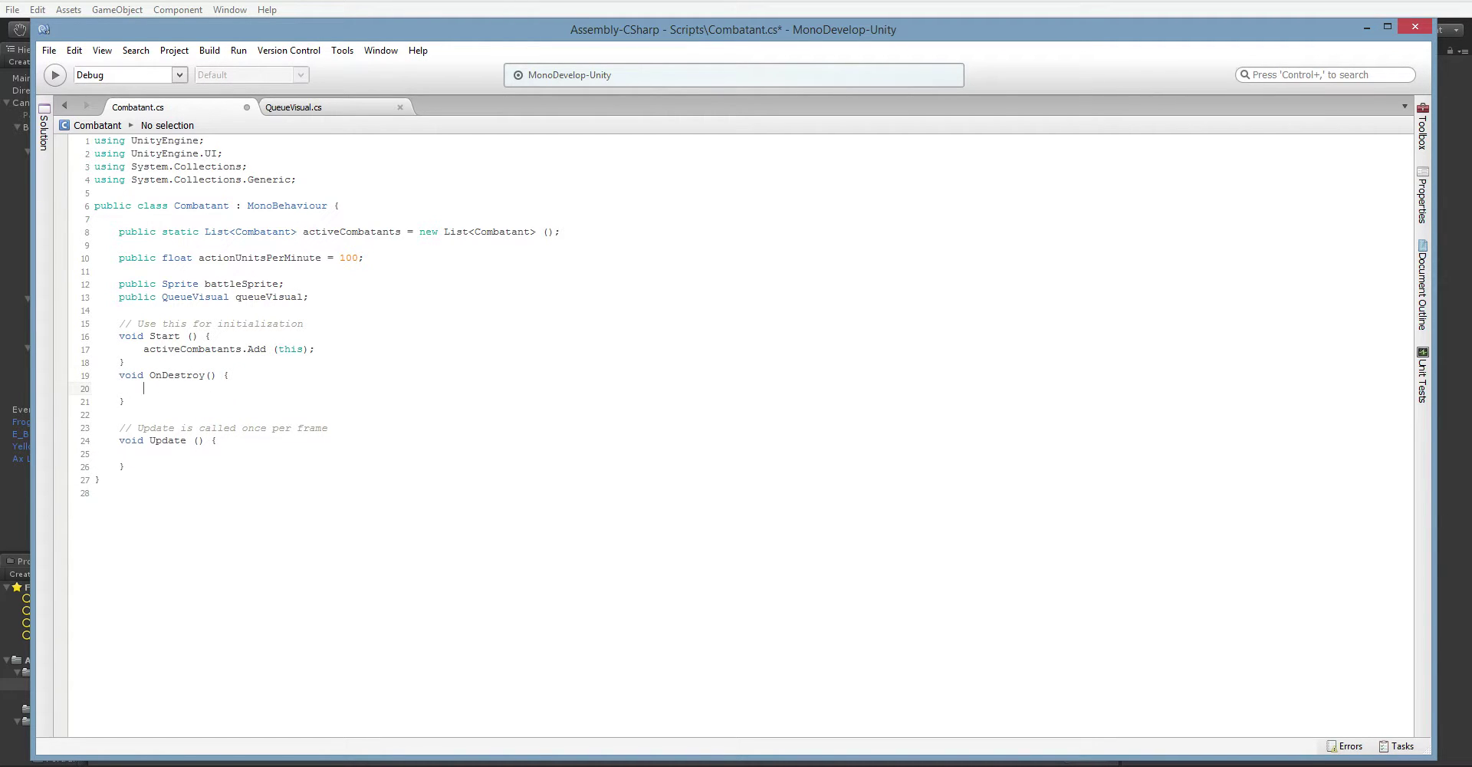
text(activeCom)
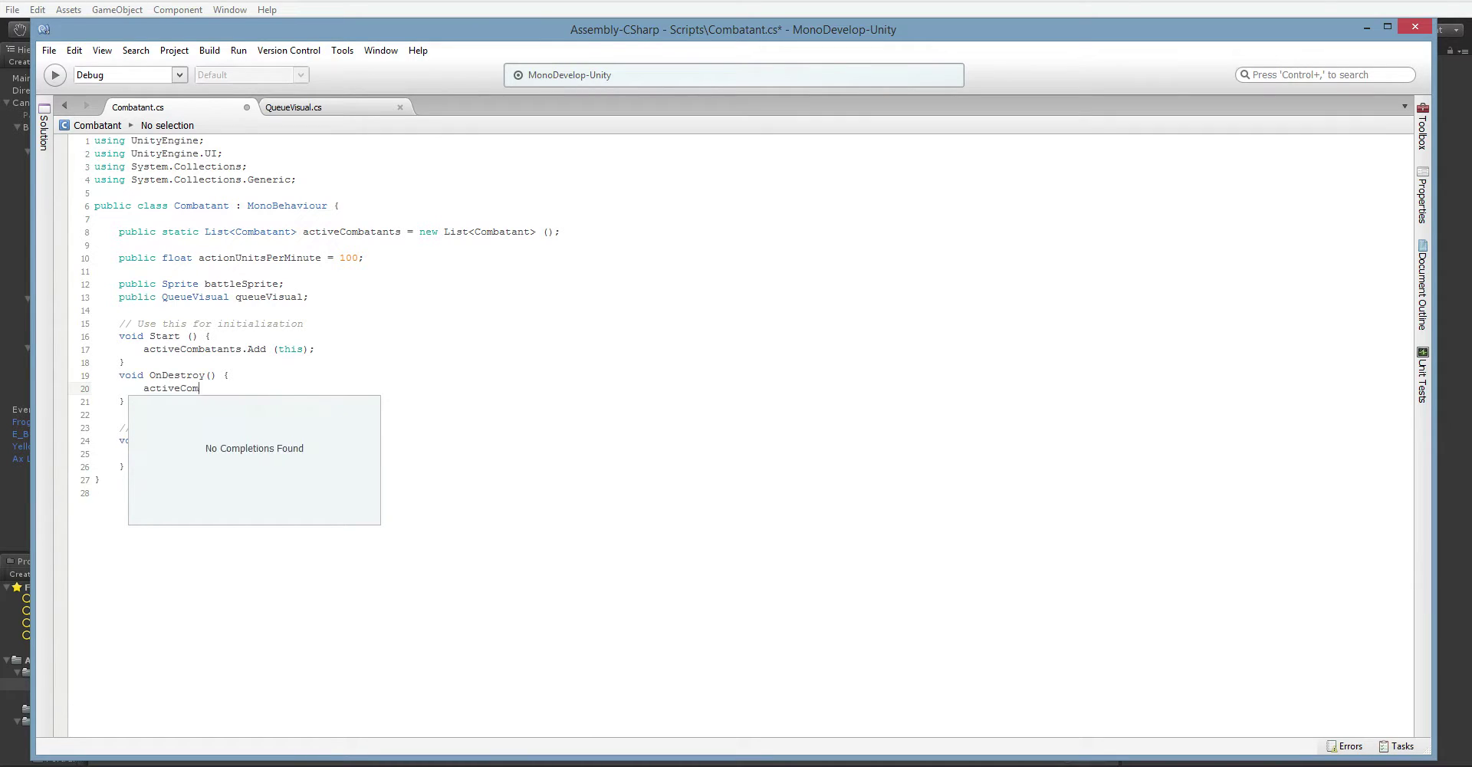
text(batants.Remov)
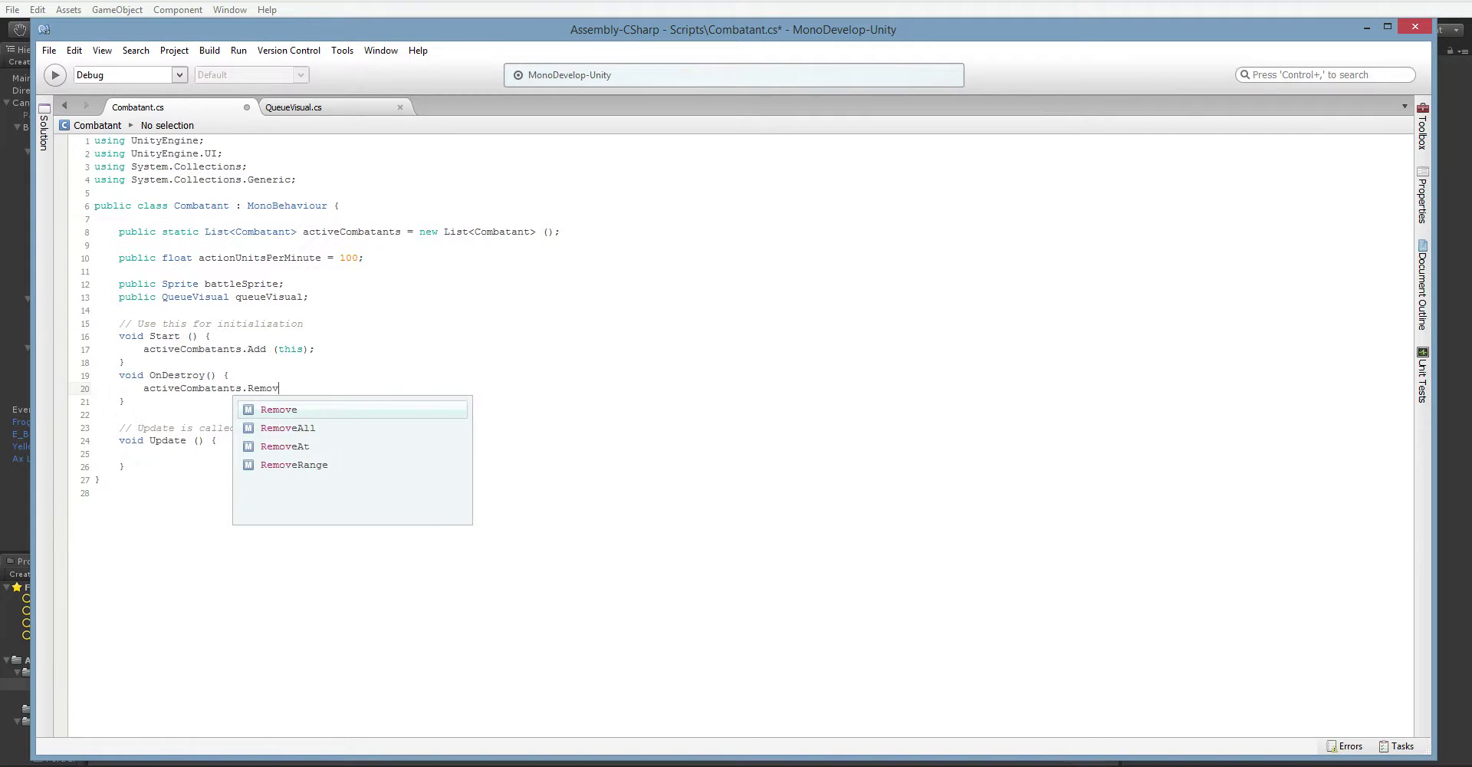
text(e (this);)
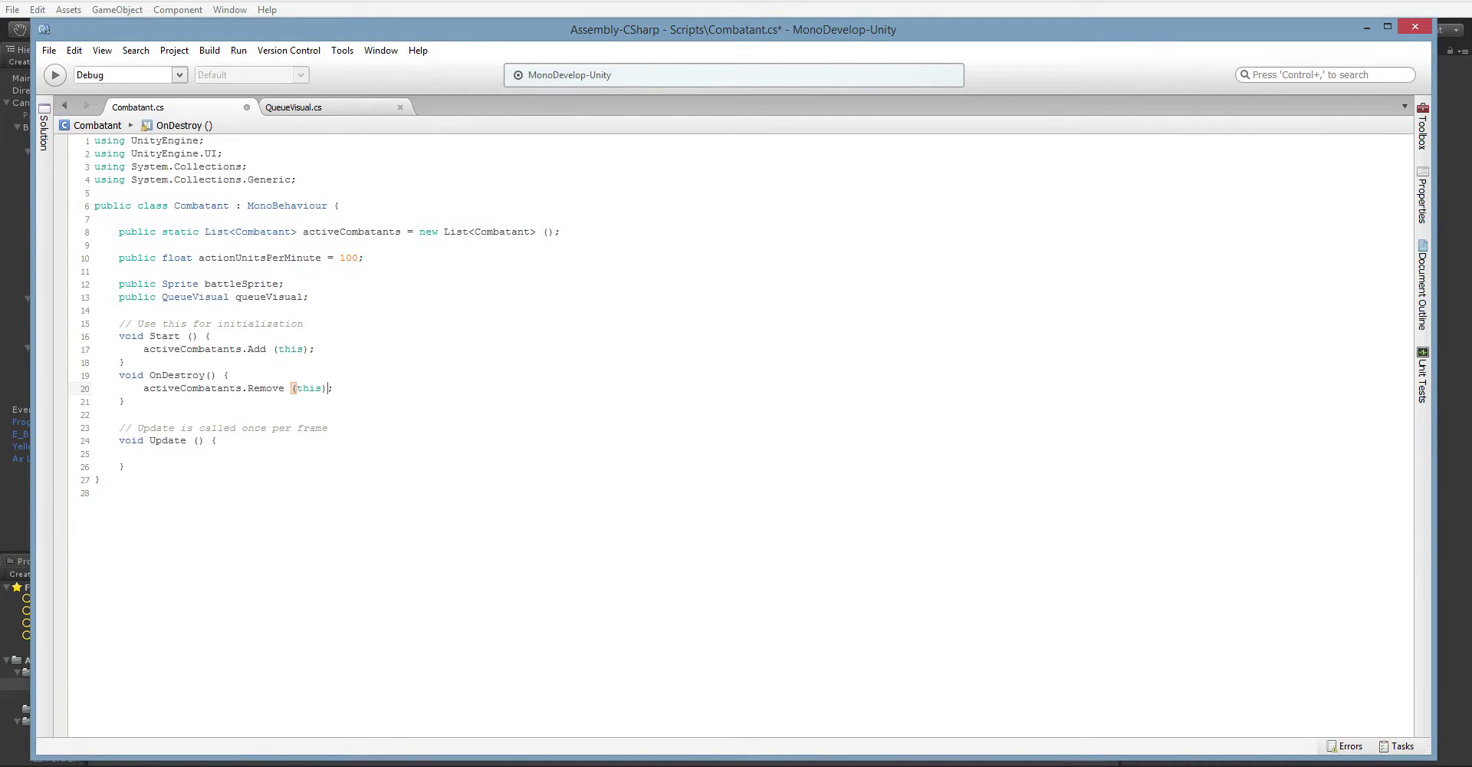
Add Debug.Log("Combatant " + name + " is active") to Start, save, and return to Unity.
click(284, 388)
key(ctrl+s)
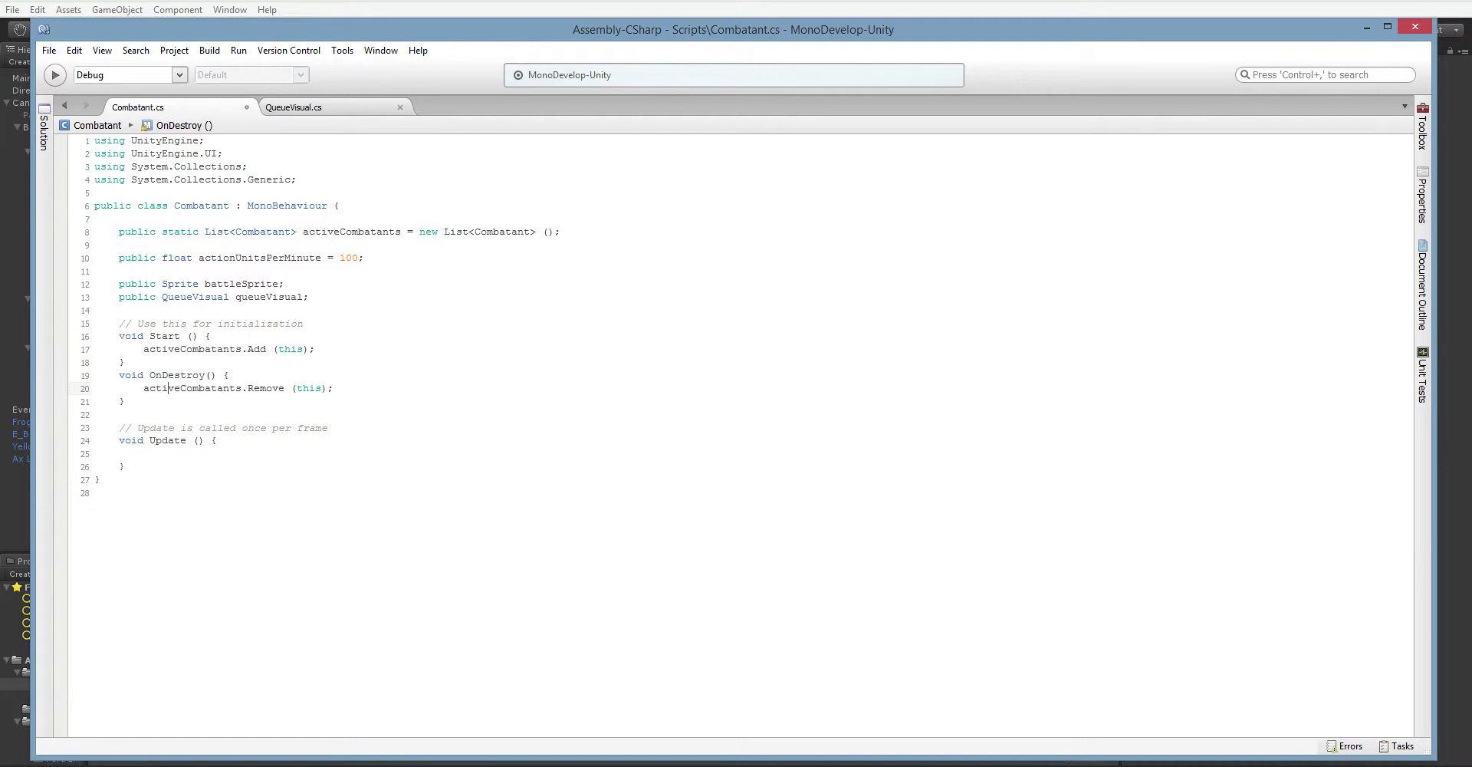
click(394, 352)
key(Return)
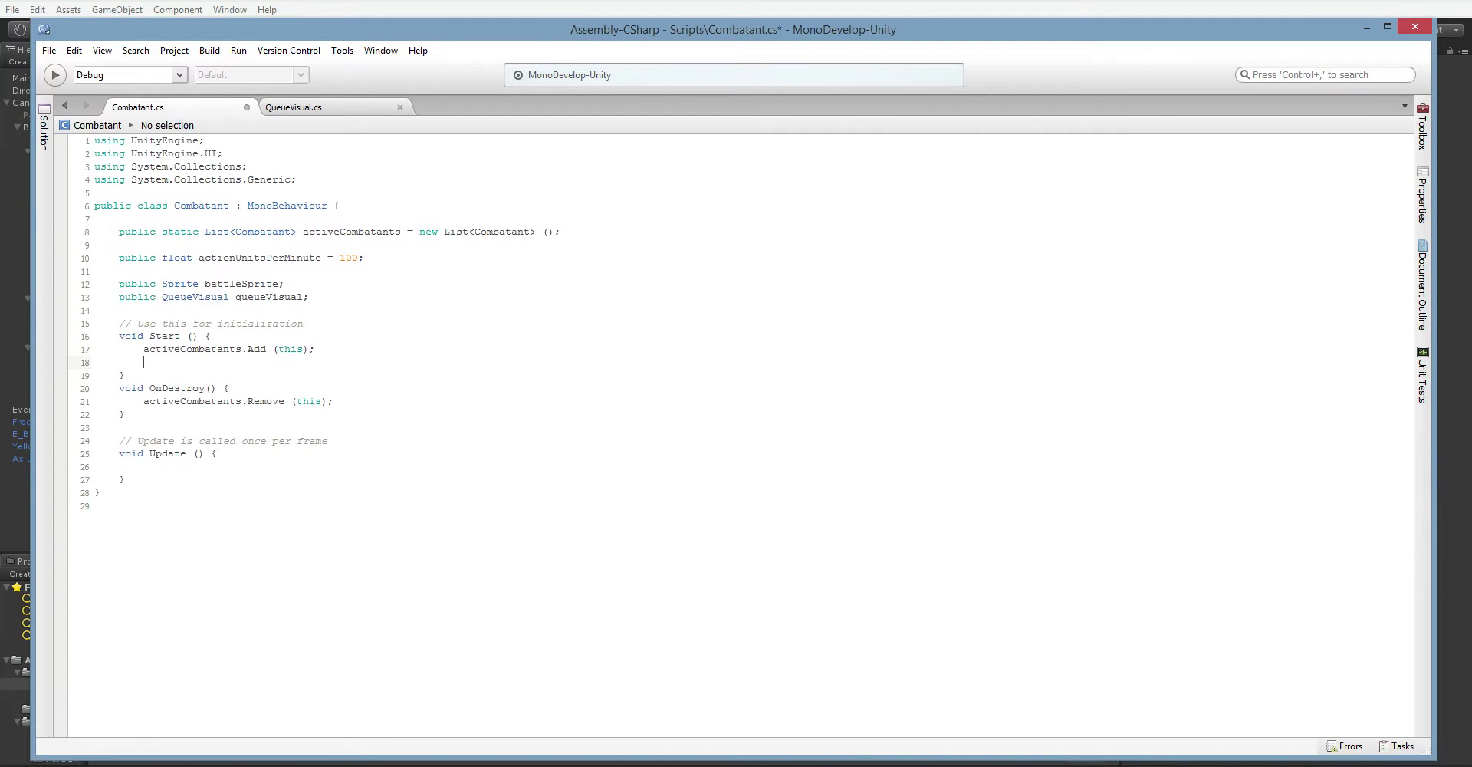
text(Debug.Log (")
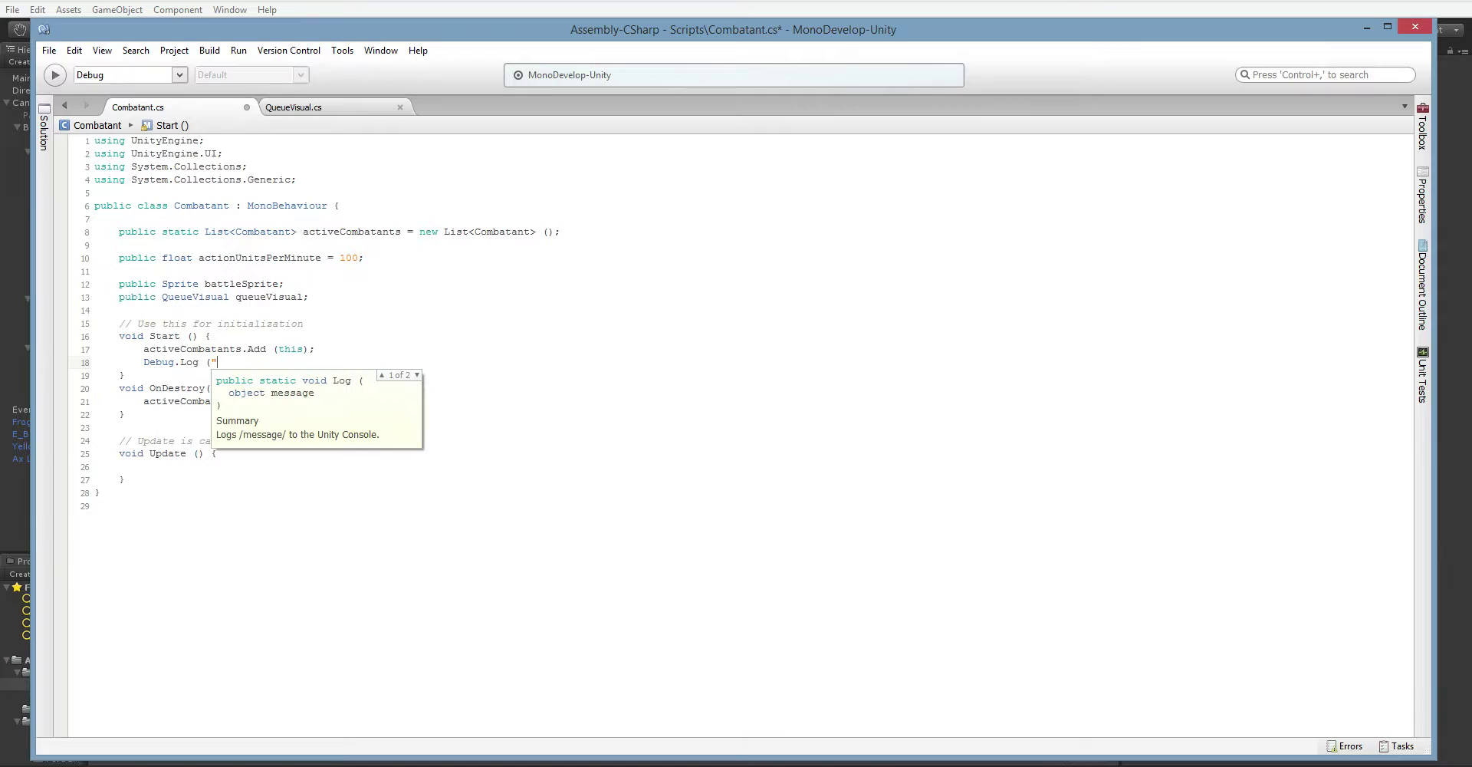
text(Combatant " + name + " is active");)
key(ctrl+s)
key(alt+Tab)
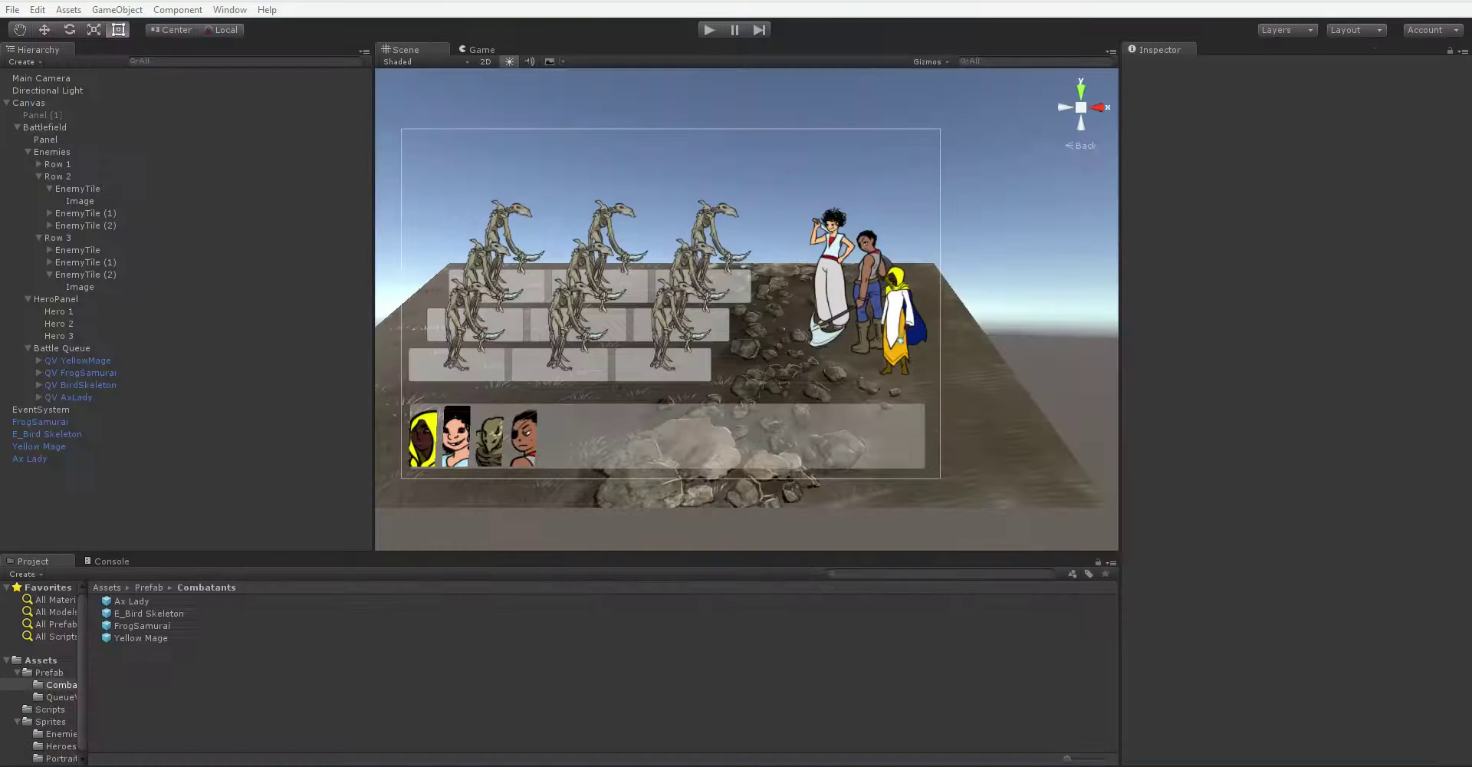
Play the game and check the Console's collapsed 'is active!' logs, starting with the bird skeleton's entry.
click(95, 566)
click(710, 30)
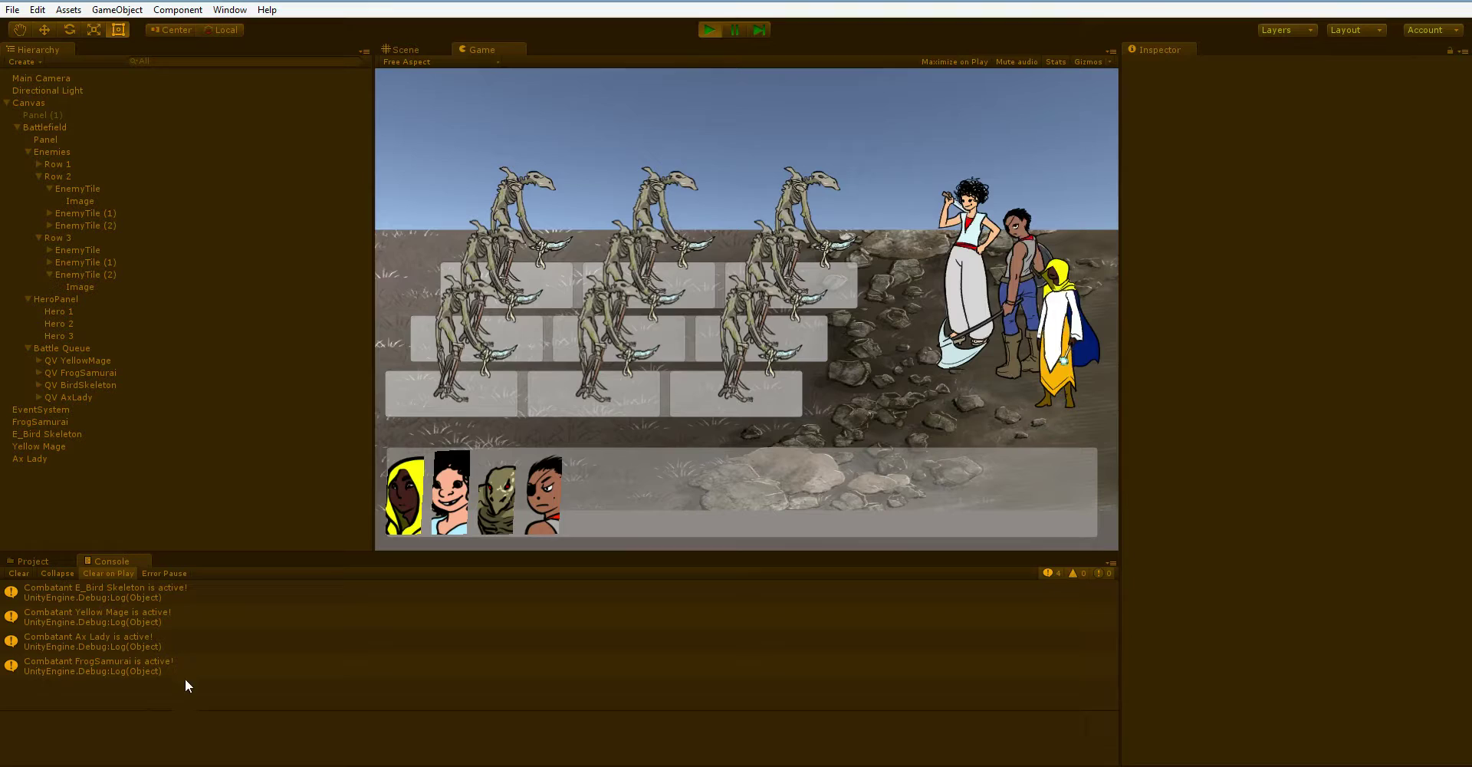
click(173, 591)
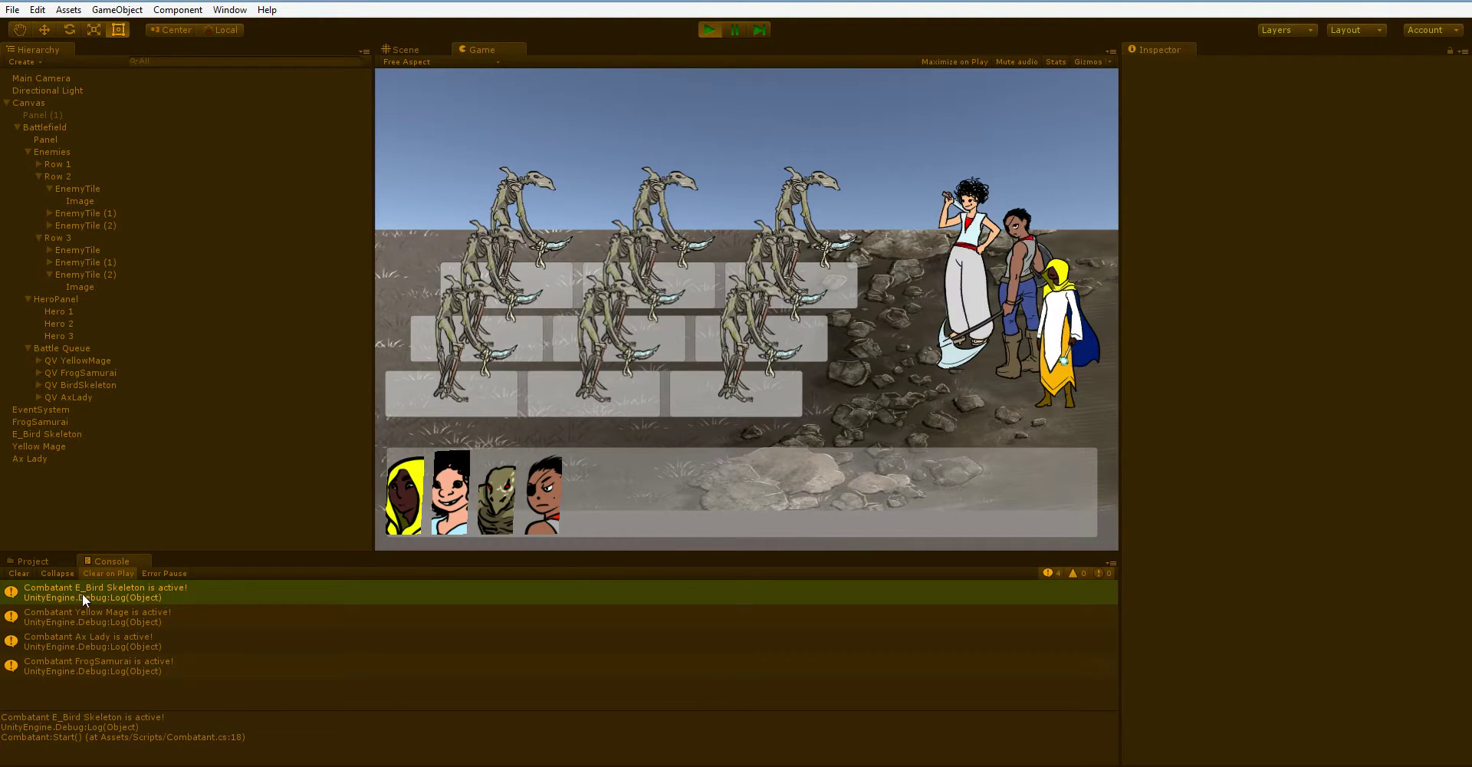
click(67, 574)
click(66, 574)
click(65, 573)
click(70, 586)
Stop play mode and inspect the bird skeleton tile images, ending on Row 3 EnemyTile (2) Image.
click(710, 31)
click(559, 238)
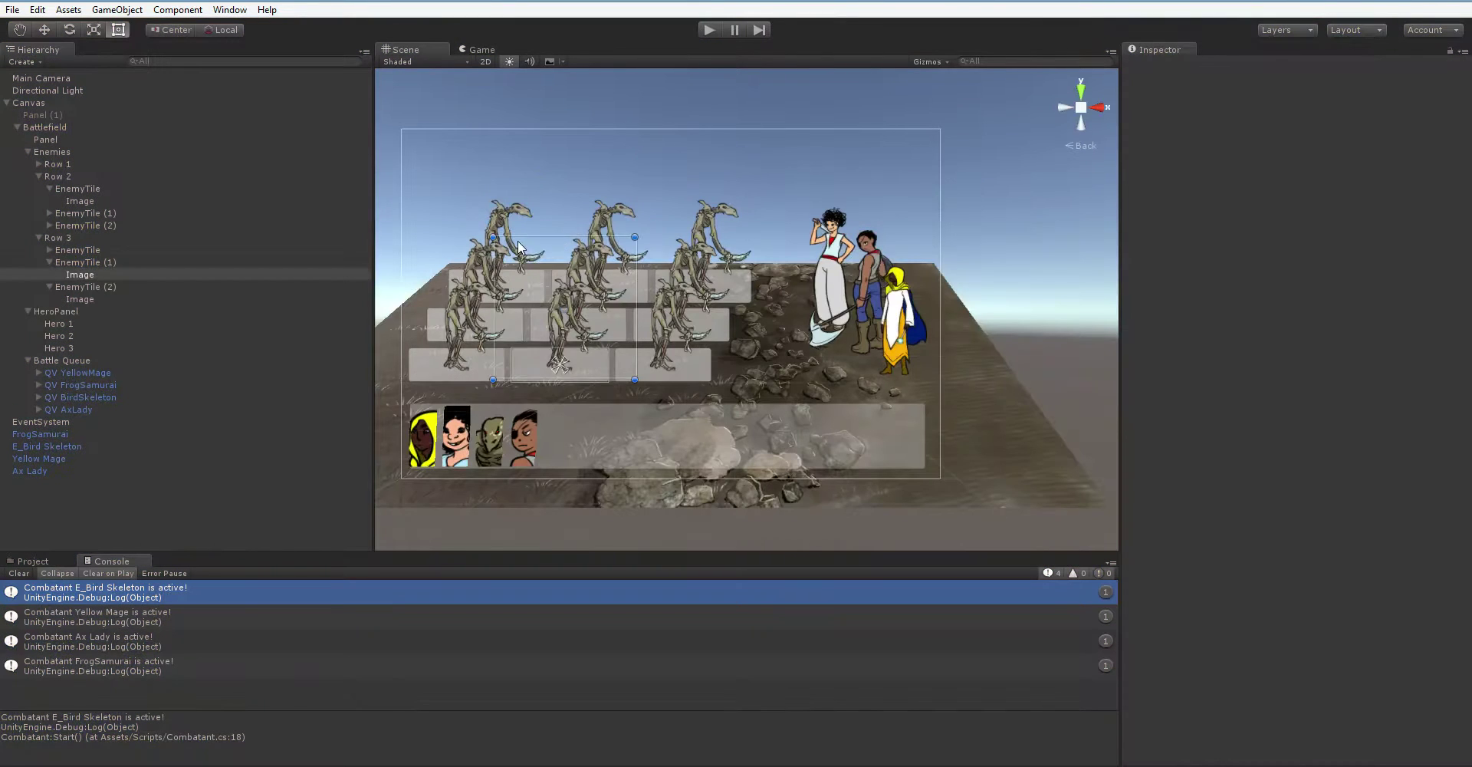
click(594, 233)
click(689, 256)
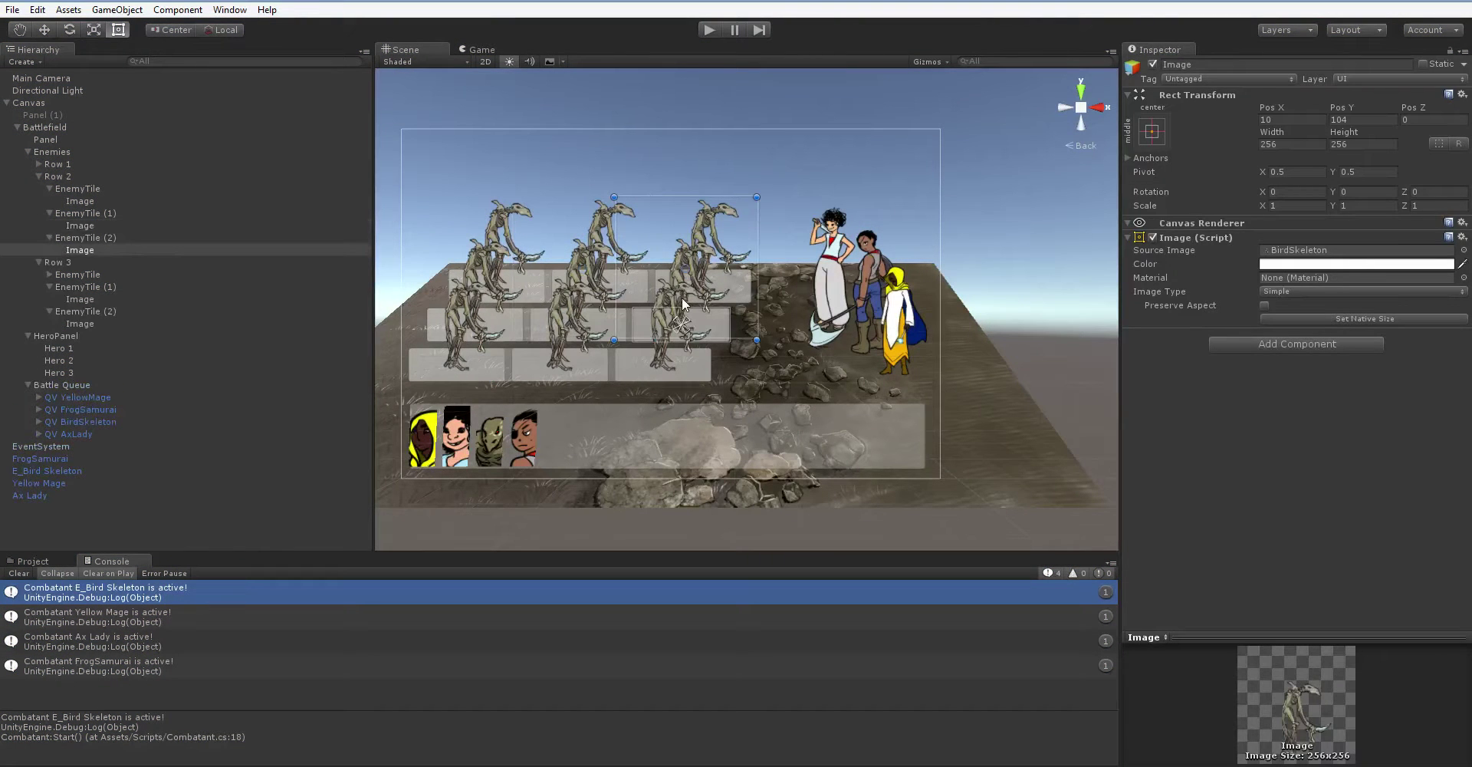
click(677, 337)
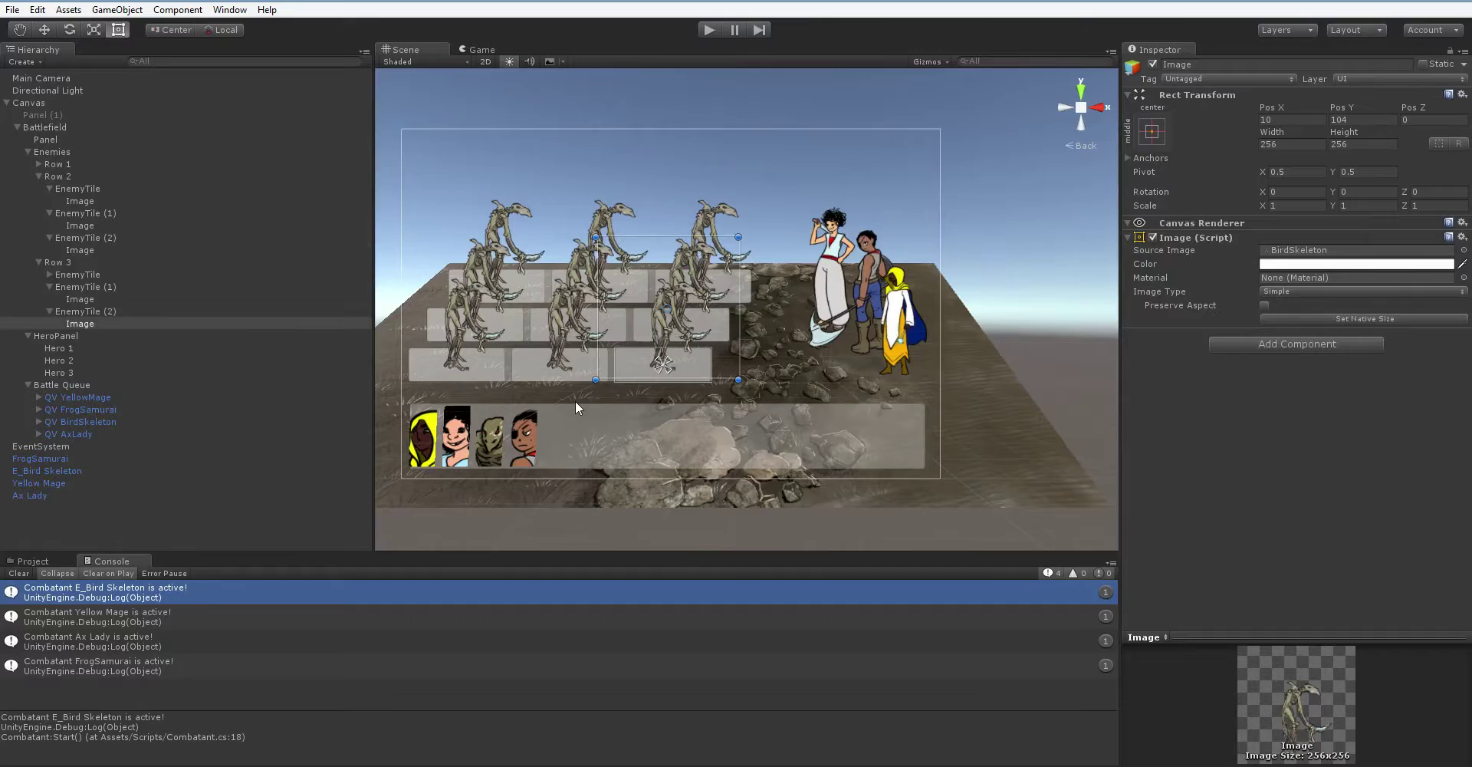